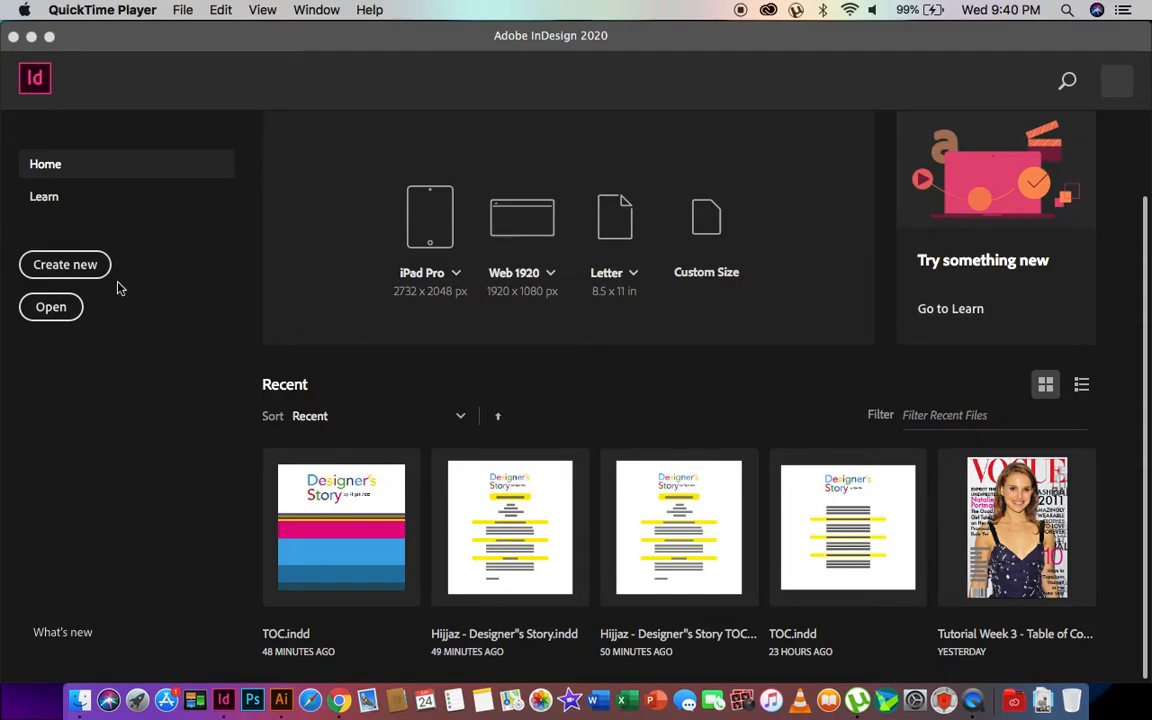
# Step: Start a new document and set its measurement units to inches
pyautogui.click(58, 268)
pyautogui.click(58, 266)
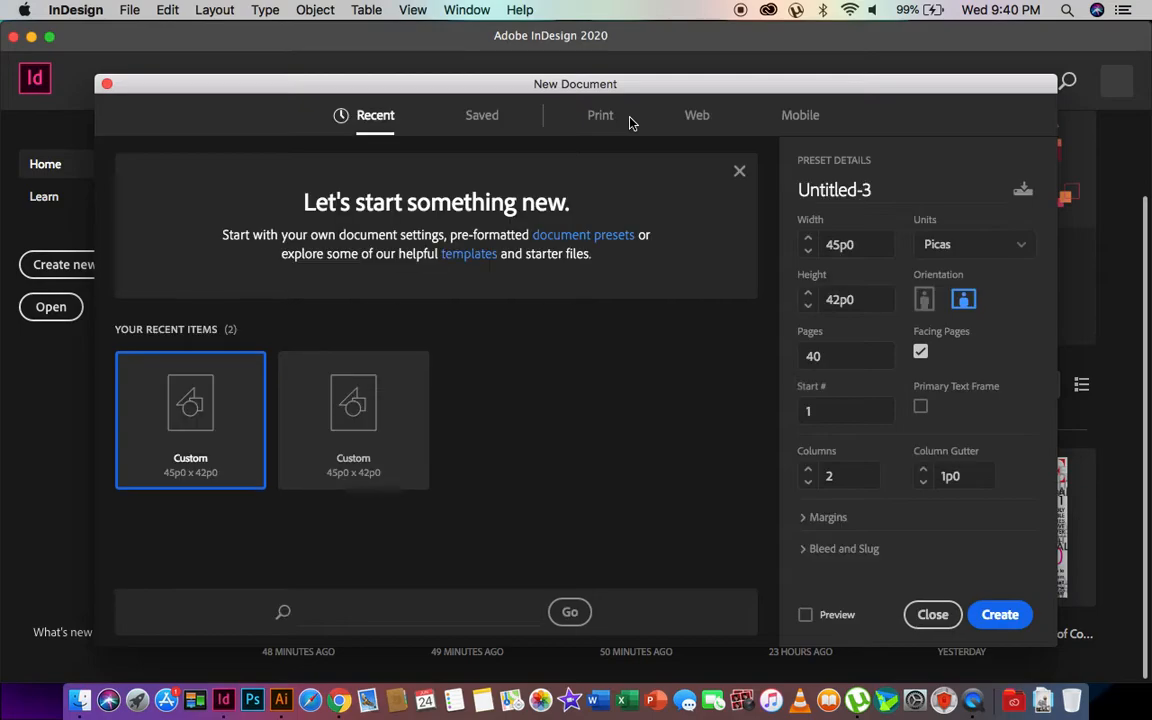
pyautogui.click(933, 255)
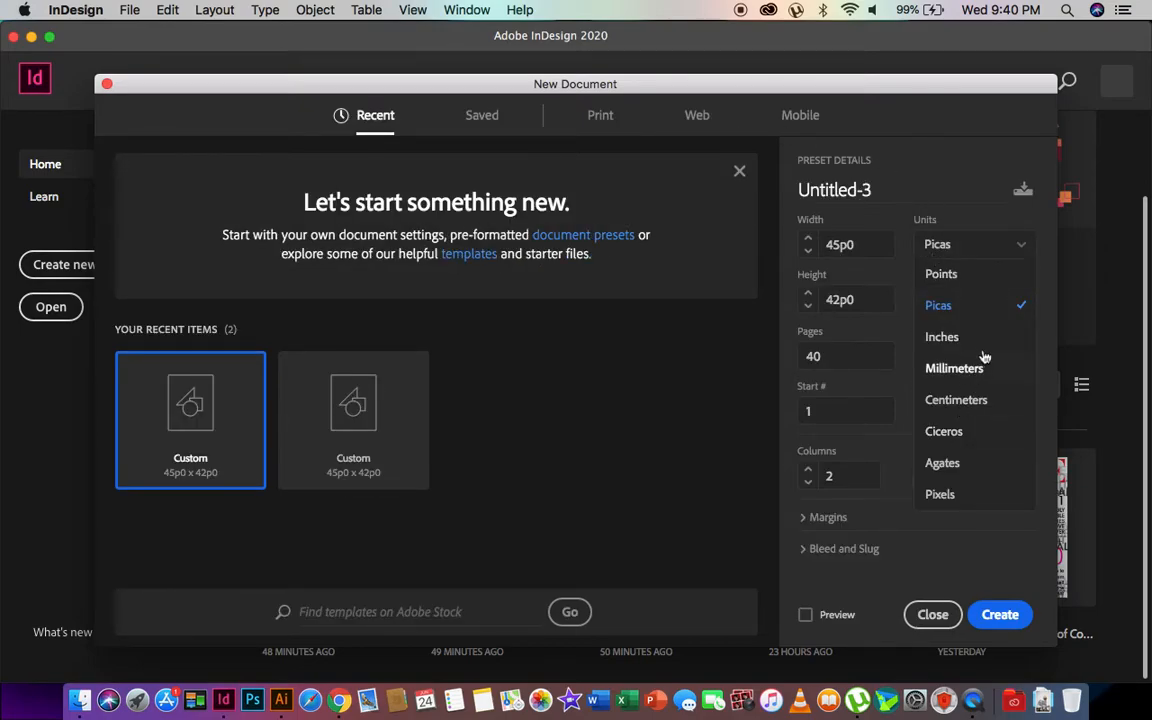
pyautogui.click(950, 337)
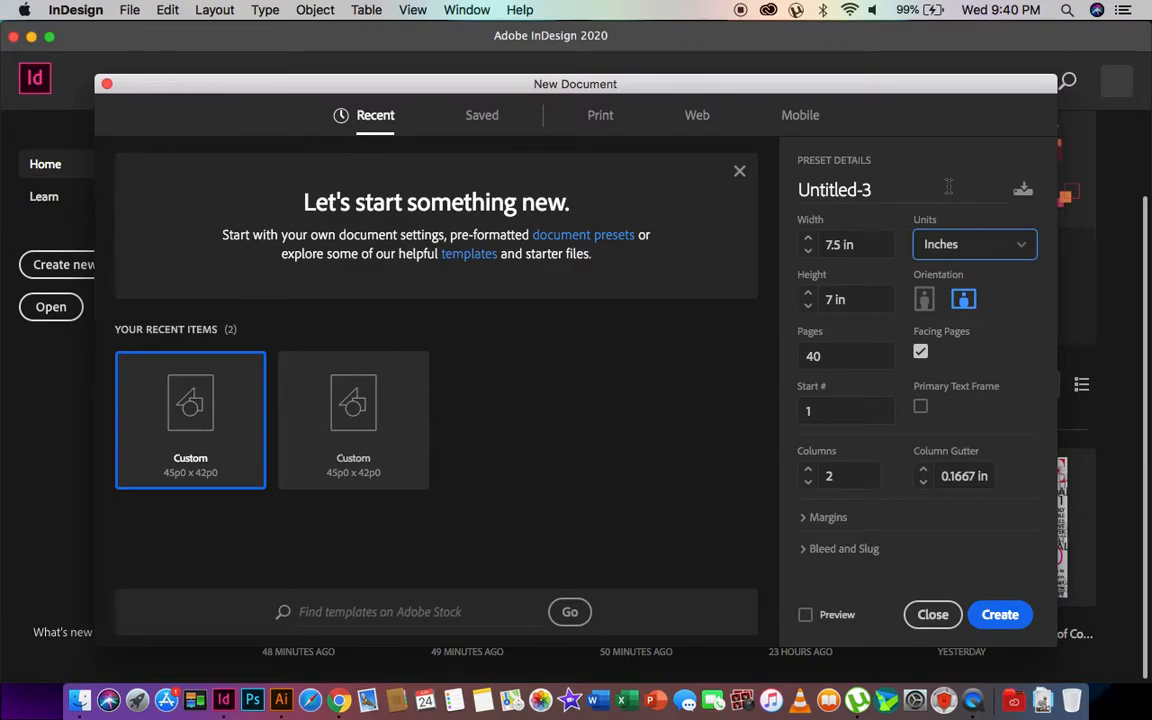
# Step: Switch the new document's units to picas and back to inches
pyautogui.click(958, 248)
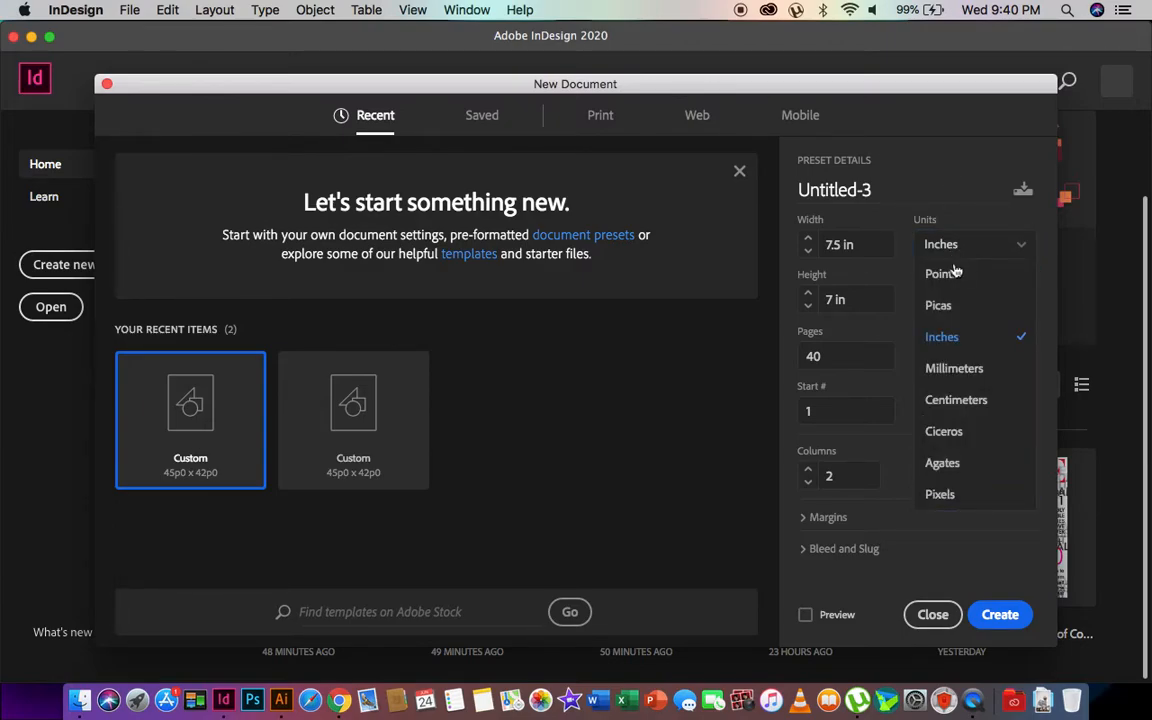
pyautogui.click(938, 305)
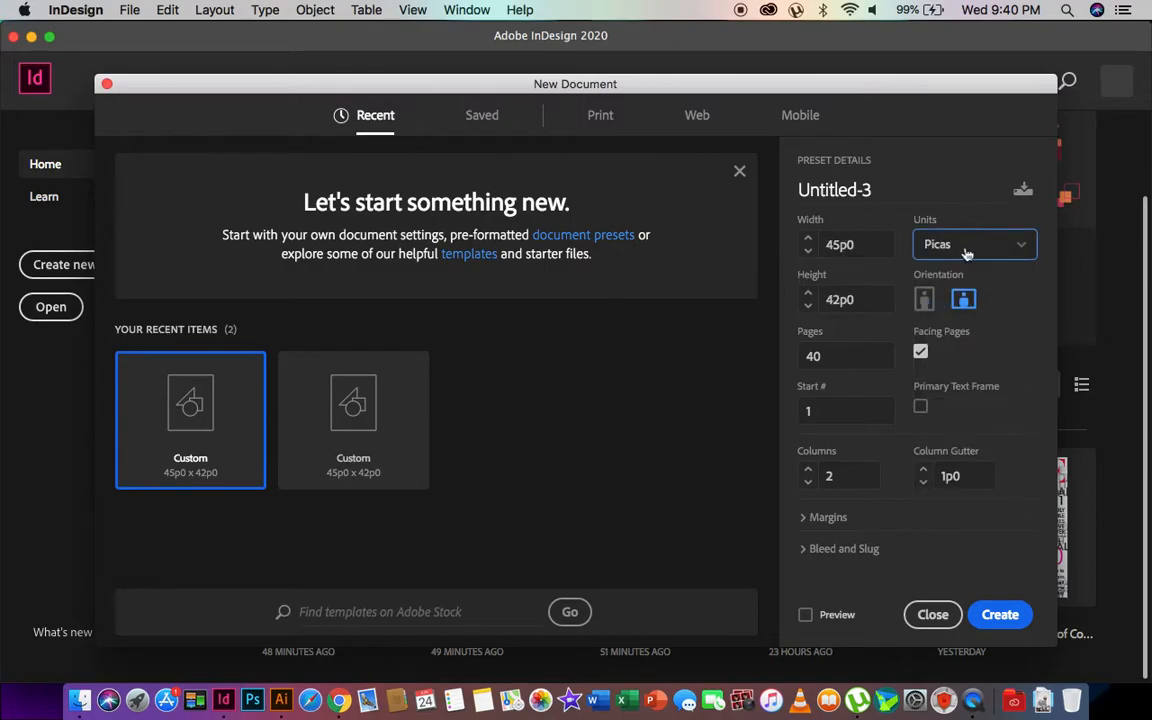
pyautogui.click(960, 245)
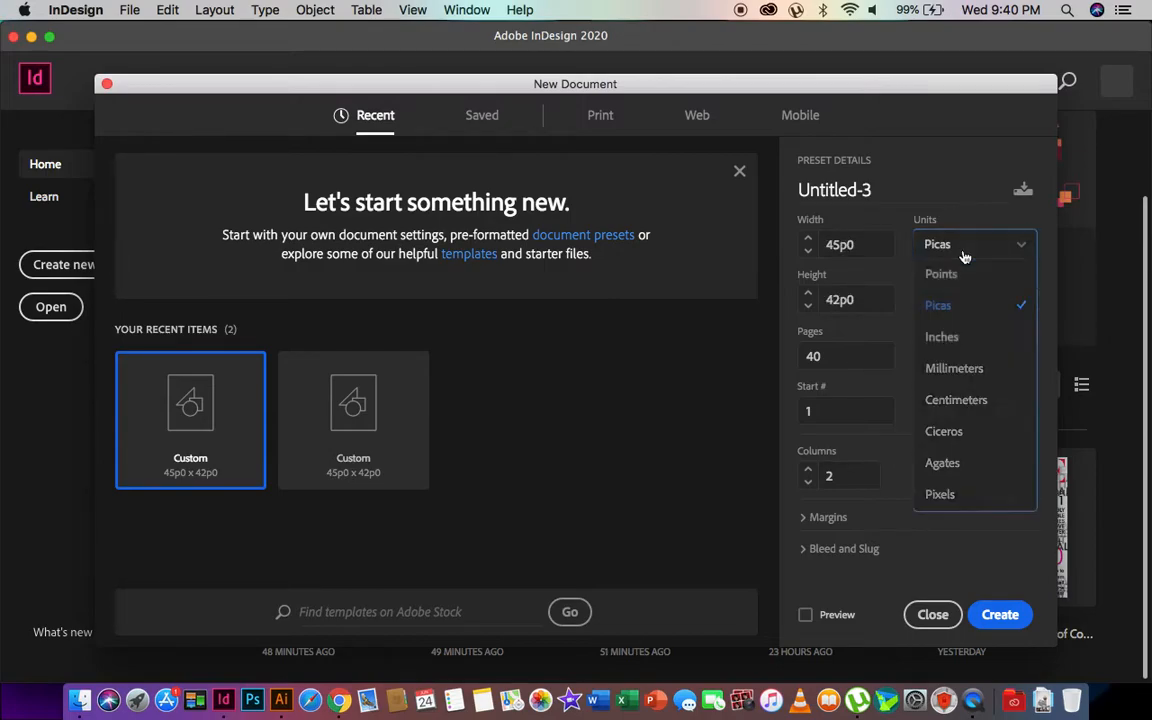
pyautogui.click(948, 338)
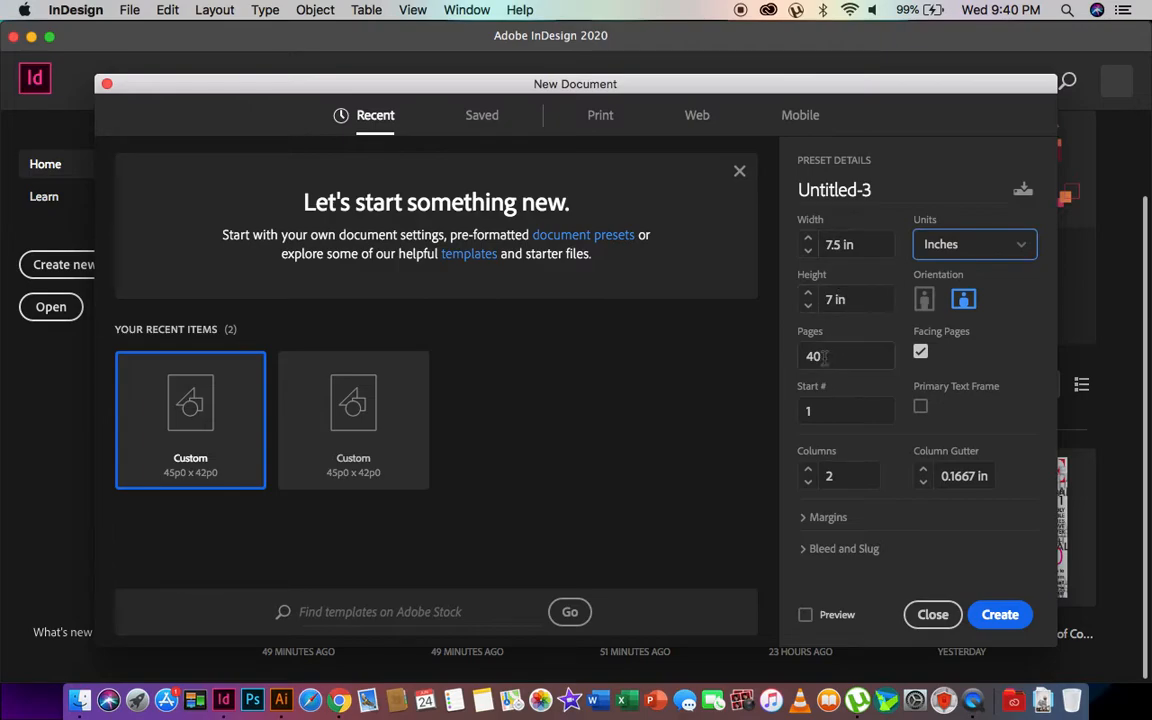
# Step: Create the 7.5 × 7 in facing-pages document with 40 pages and two columns, checking its margin settings first
pyautogui.click(794, 358)
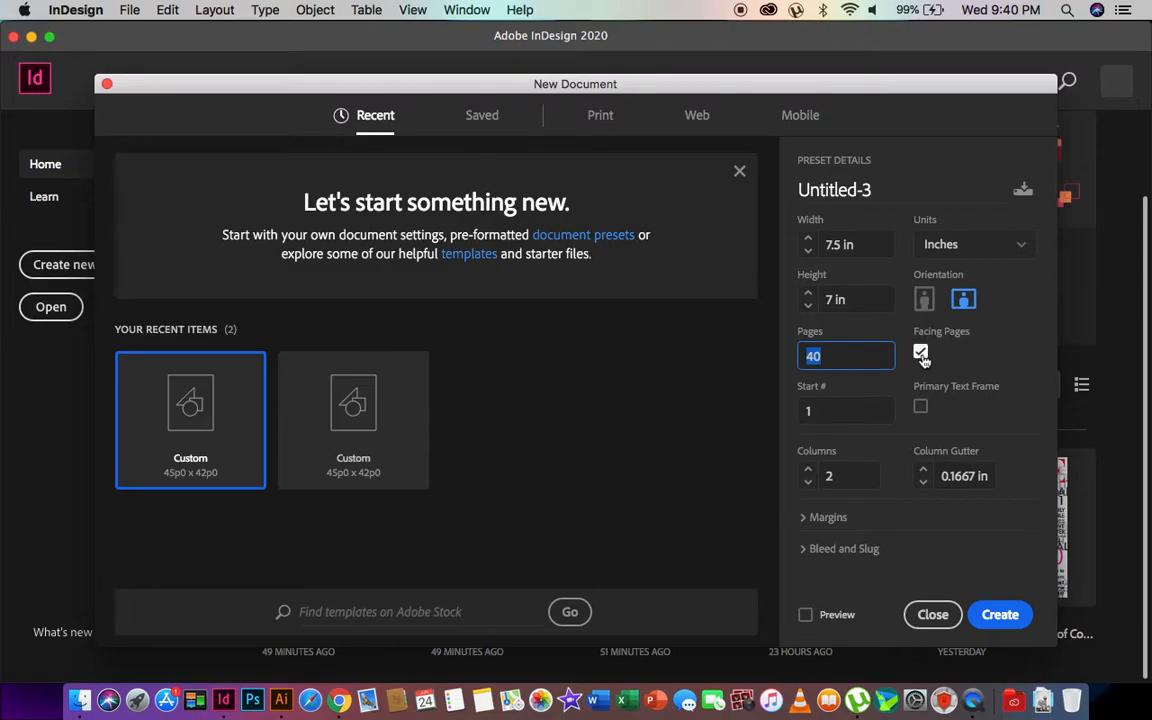
pyautogui.click(808, 482)
pyautogui.click(808, 469)
pyautogui.click(808, 470)
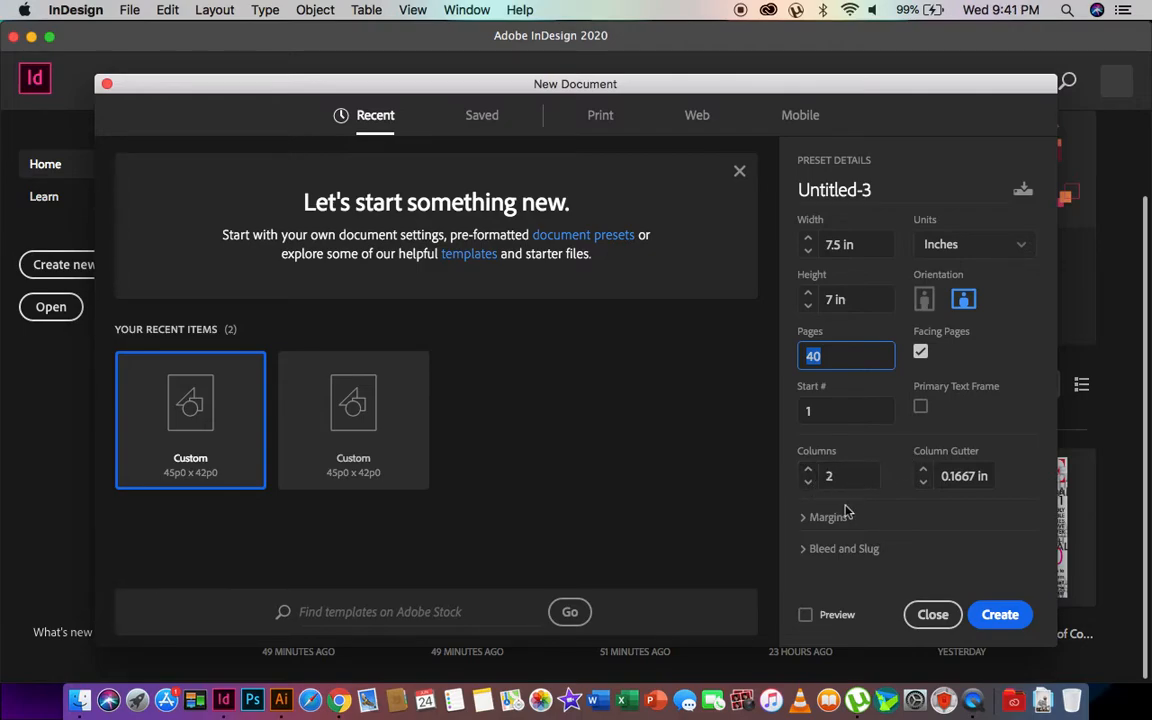
pyautogui.click(832, 524)
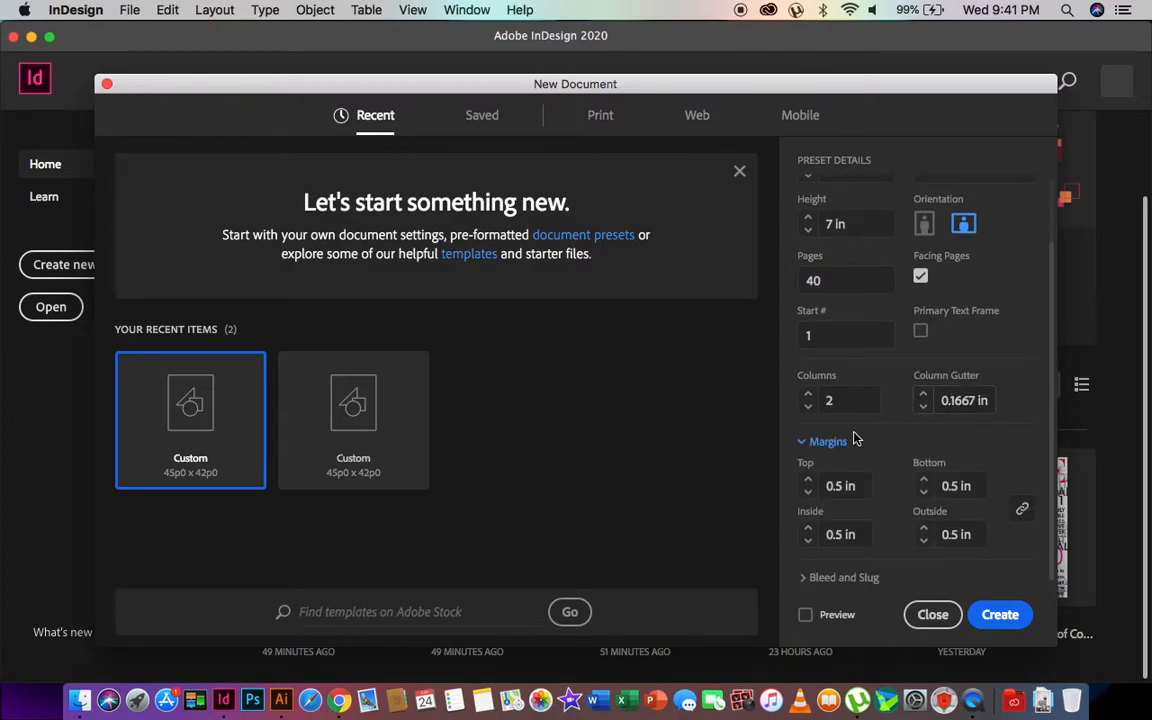
pyautogui.scroll(3, 838, 452)
pyautogui.click(828, 517)
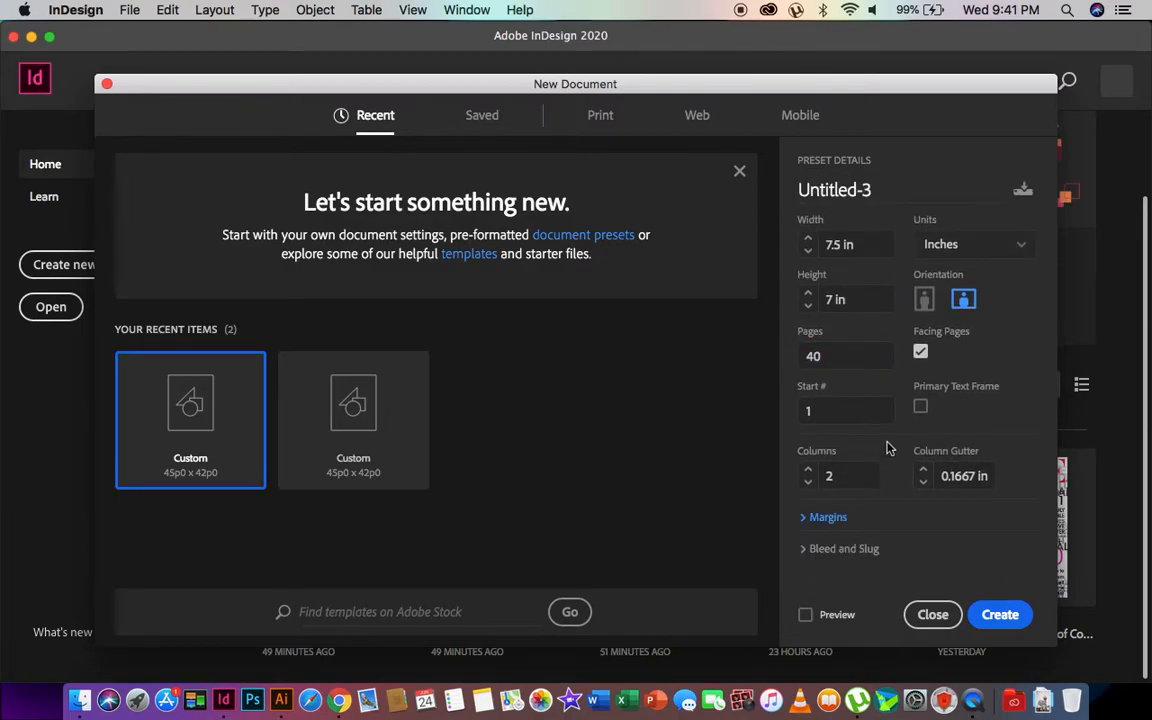
pyautogui.click(998, 617)
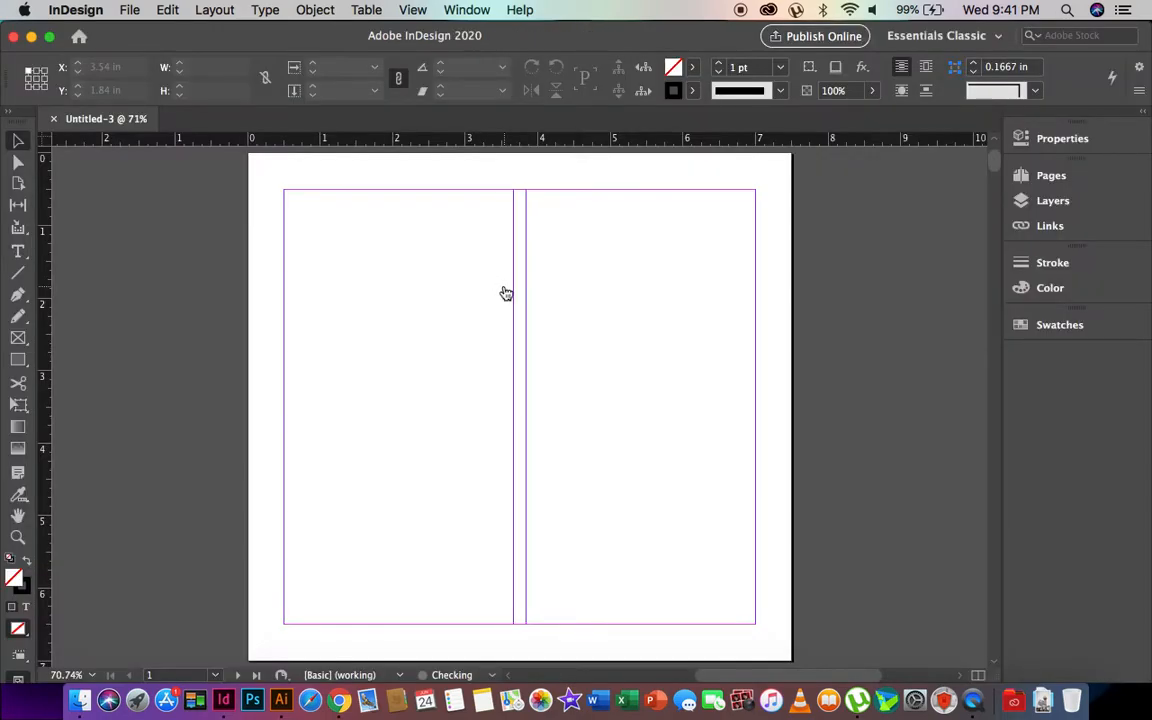
# Step: Zoom out to 5% and look over the spreads of the whole document
pyautogui.click(17, 538)
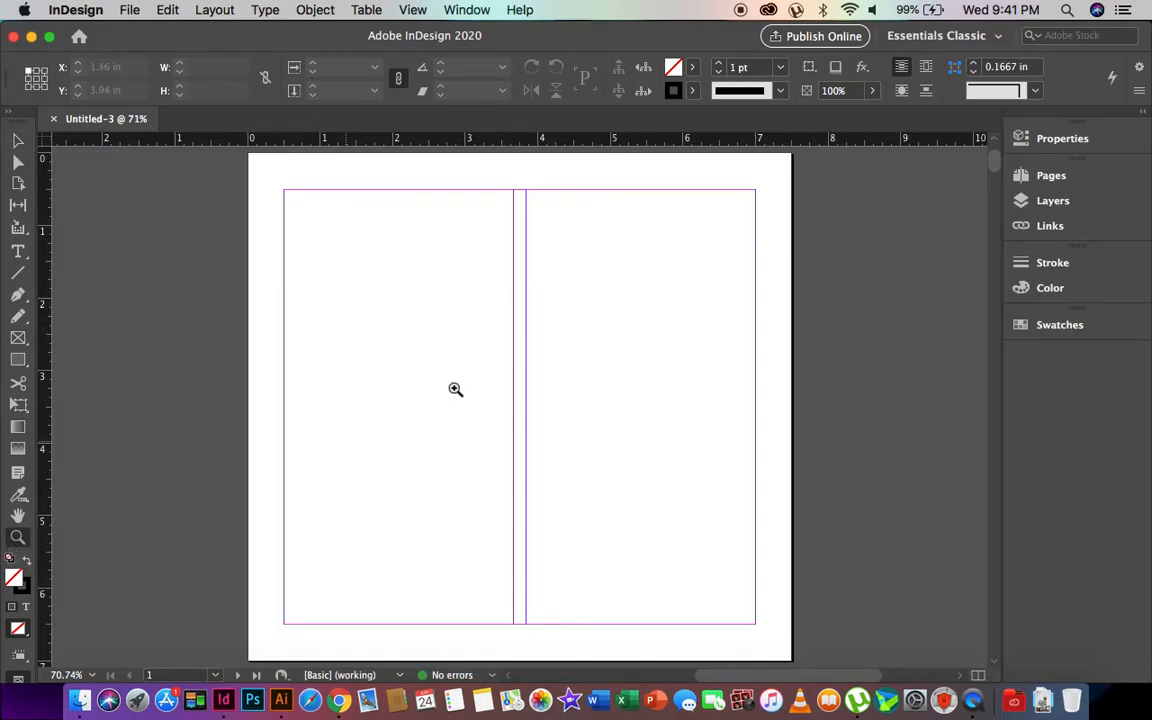
pyautogui.keyDown('alt'); pyautogui.click(559, 370); pyautogui.keyUp('alt')
pyautogui.keyDown('alt'); pyautogui.click(559, 370); pyautogui.keyUp('alt')
pyautogui.keyDown('alt'); pyautogui.click(559, 370); pyautogui.keyUp('alt')
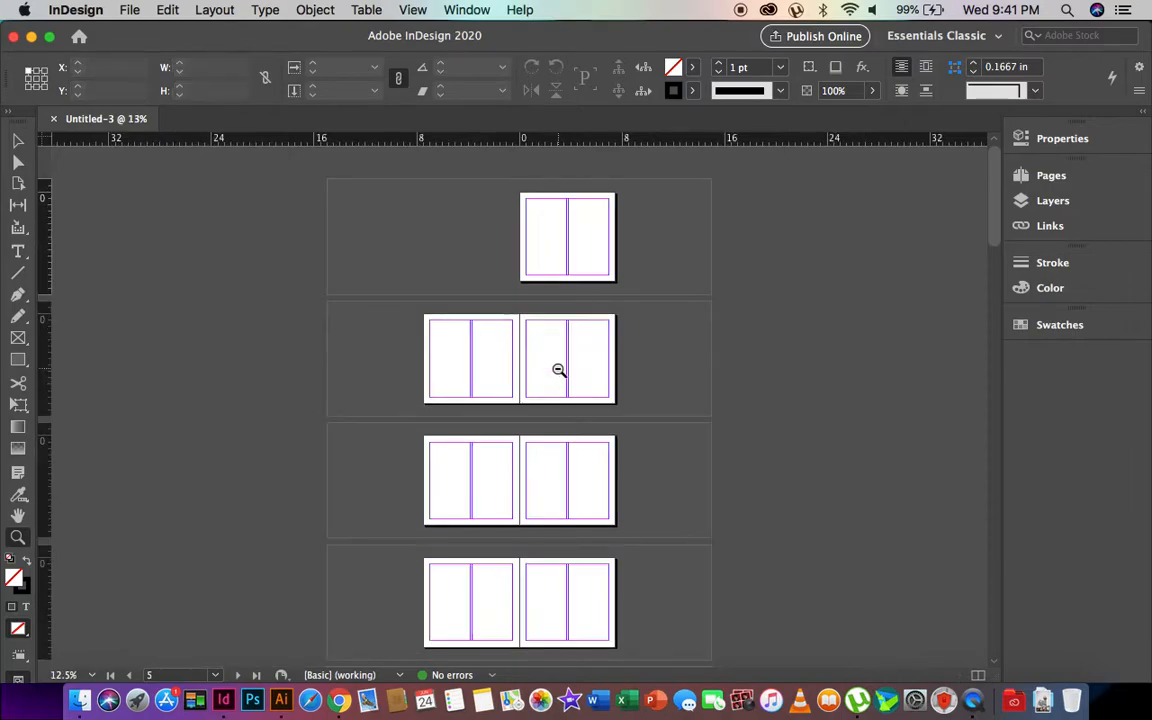
pyautogui.keyDown('alt'); pyautogui.click(559, 370); pyautogui.keyUp('alt')
pyautogui.scroll(-5, 519, 314)
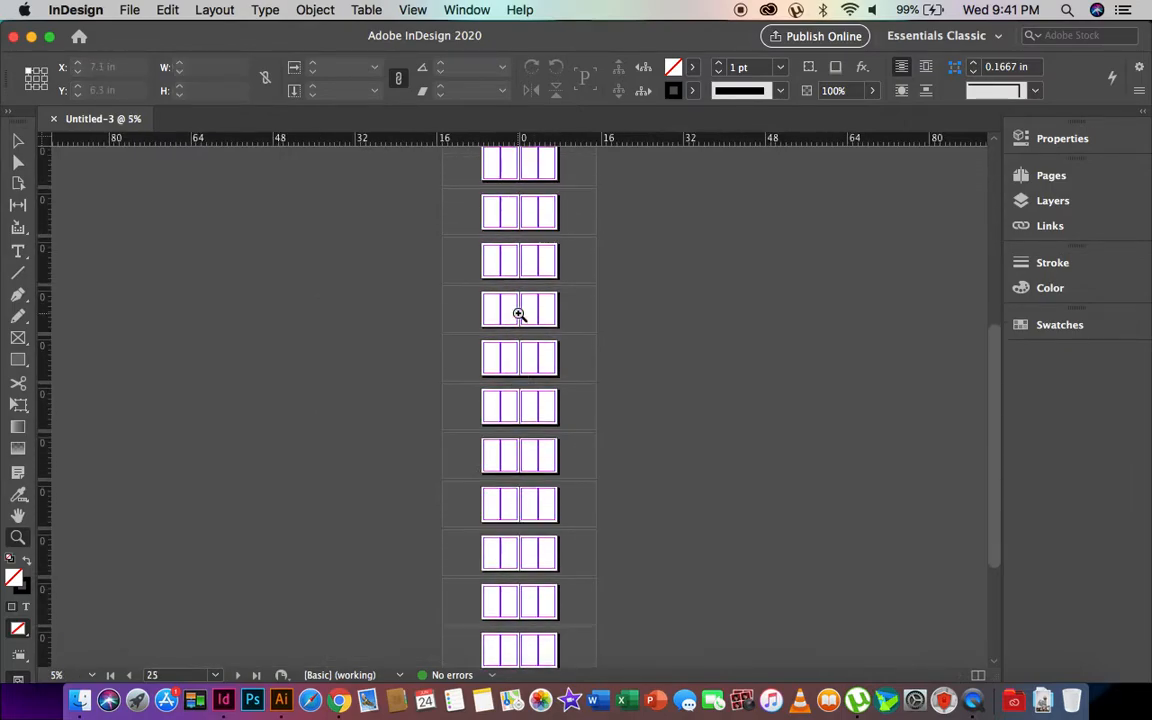
pyautogui.scroll(5, 519, 314)
# Step: Zoom in on the first page and settle on a 25% view of the opening spreads
pyautogui.click(566, 194)
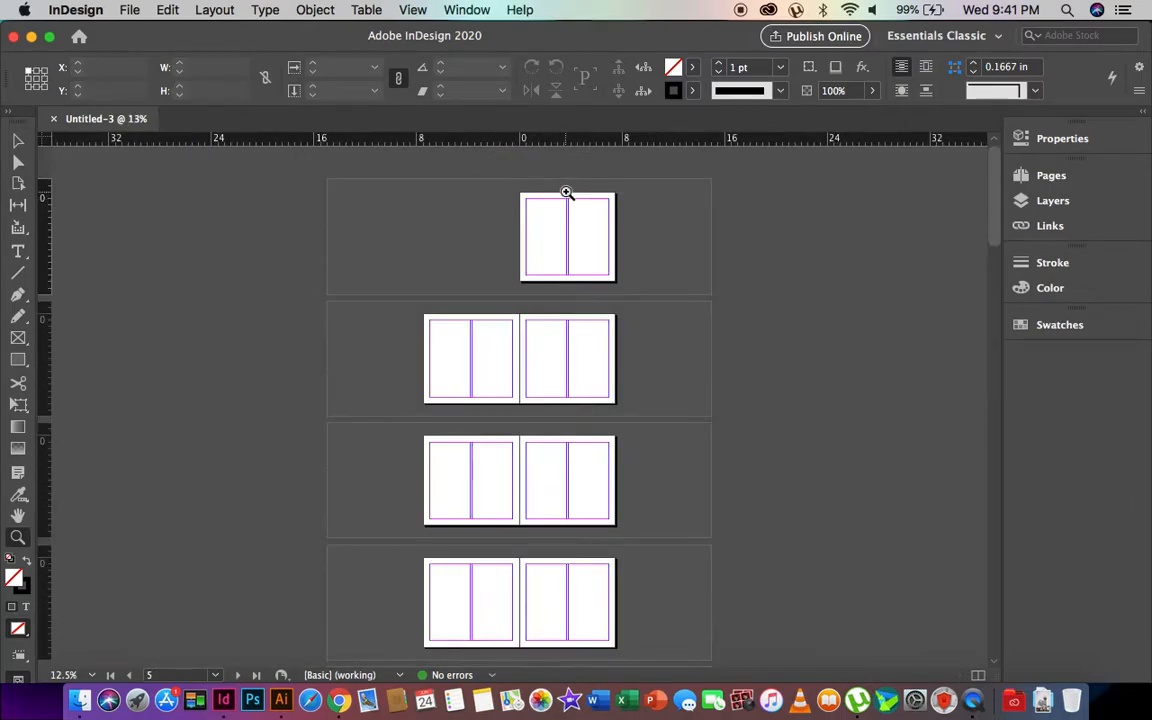
pyautogui.click(566, 194)
pyautogui.click(566, 194)
pyautogui.click(566, 194)
pyautogui.keyDown('alt'); pyautogui.click(584, 315); pyautogui.keyUp('alt')
pyautogui.keyDown('alt'); pyautogui.click(584, 315); pyautogui.keyUp('alt')
pyautogui.click(528, 292)
pyautogui.click(18, 140)
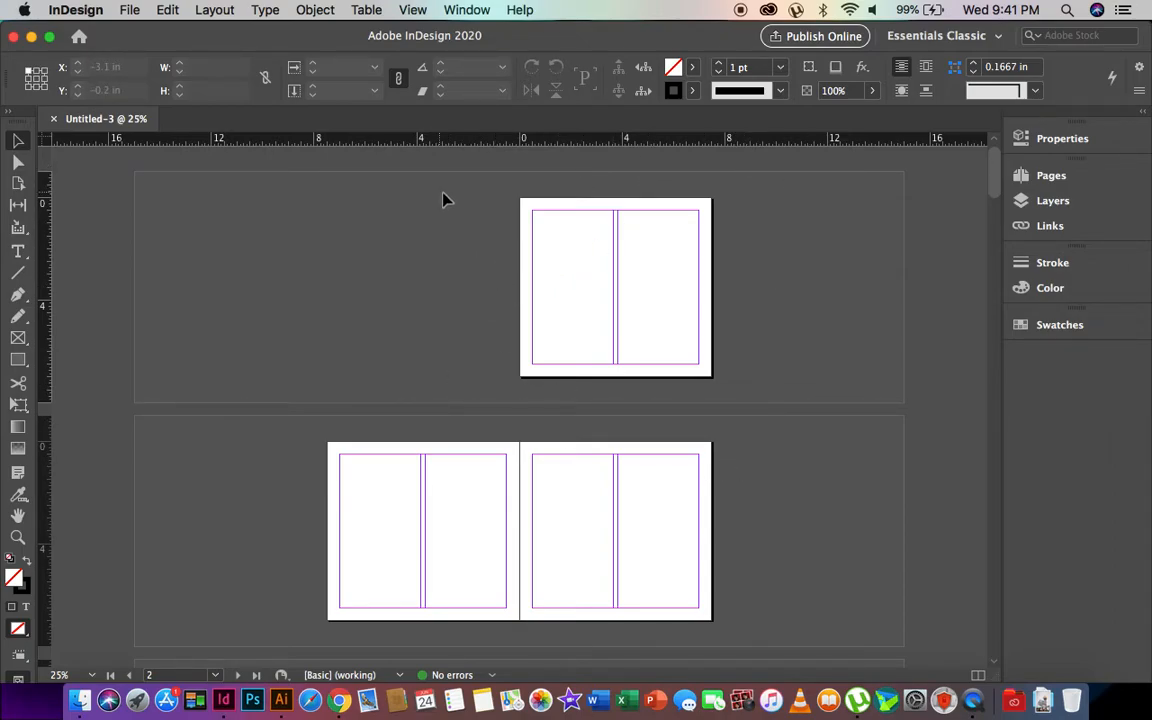
# Step: Compare the single first and last pages with the facing spreads between them
pyautogui.scroll(-2, 516, 521)
pyautogui.scroll(-20, 516, 521)
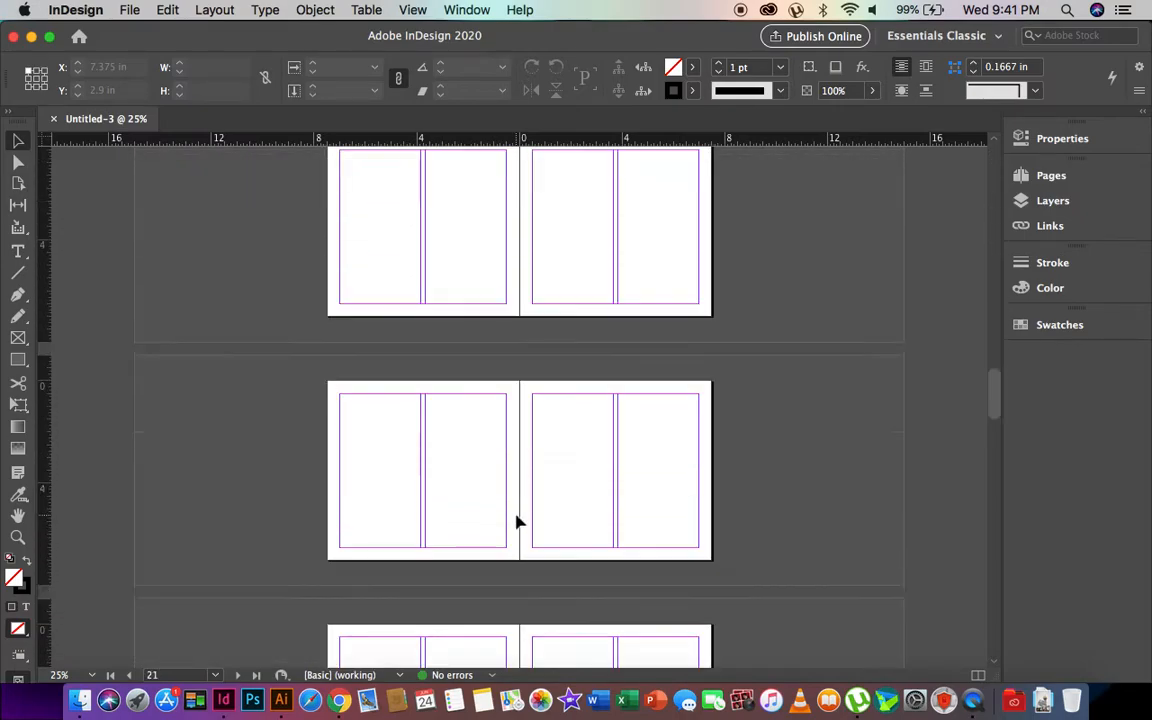
pyautogui.scroll(20, 516, 521)
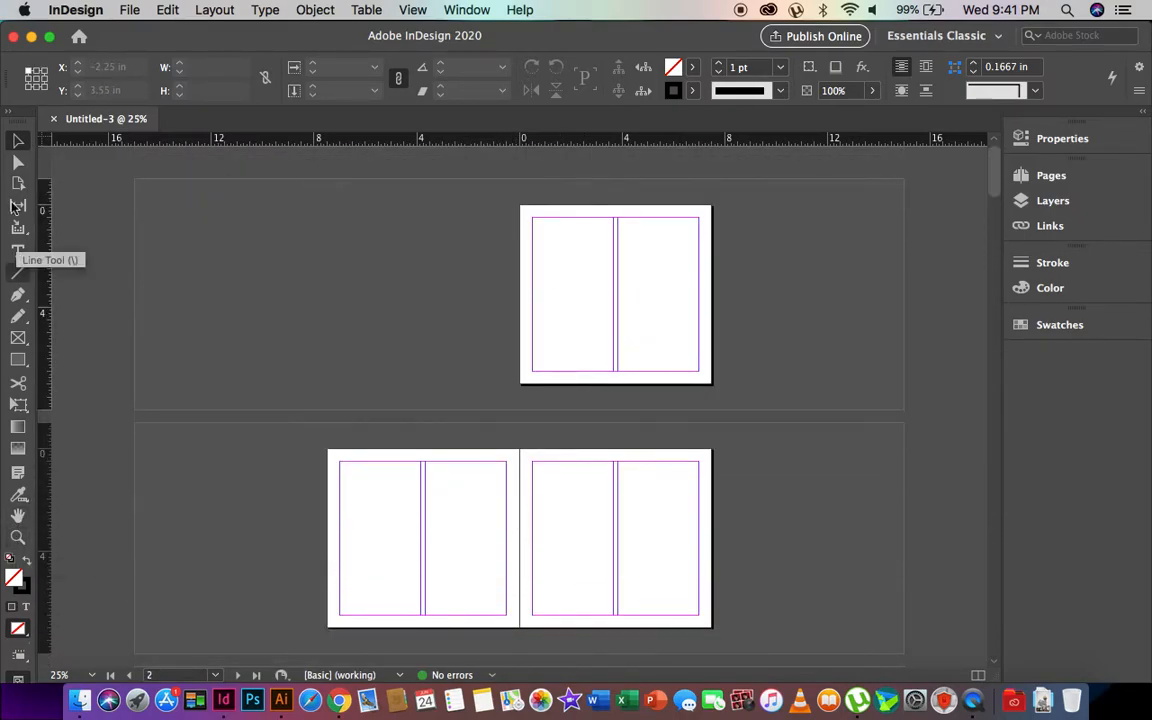
pyautogui.scroll(-20, 630, 337)
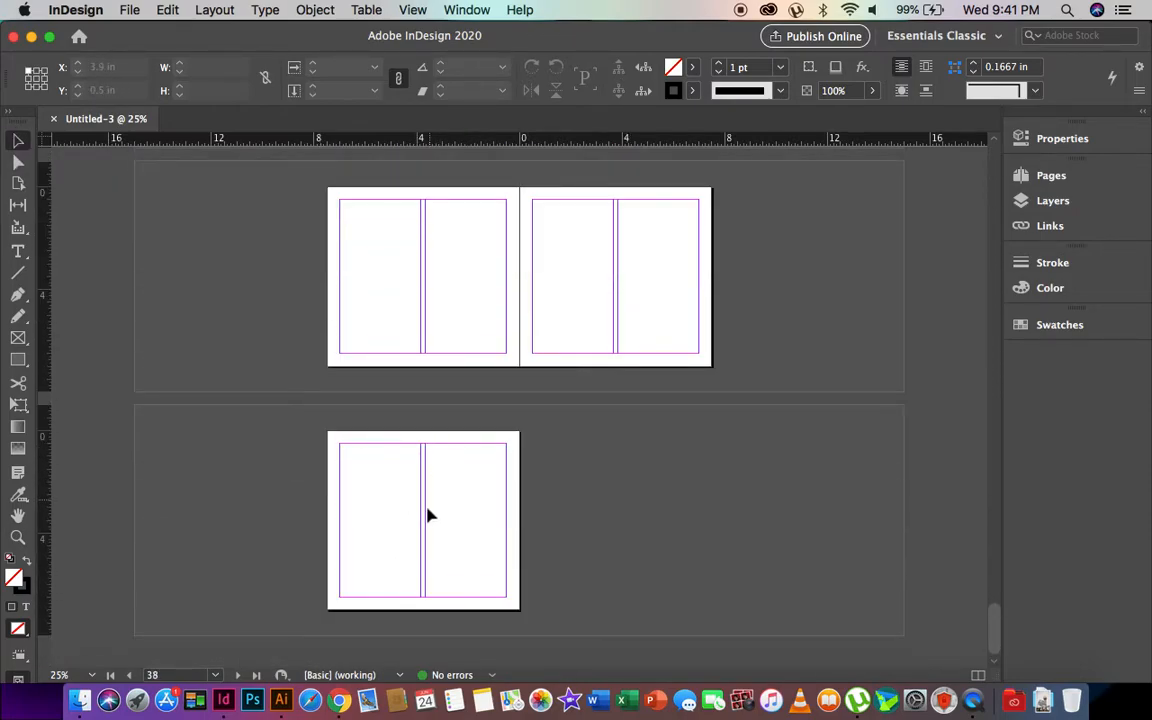
pyautogui.scroll(15, 427, 514)
pyautogui.scroll(10, 571, 267)
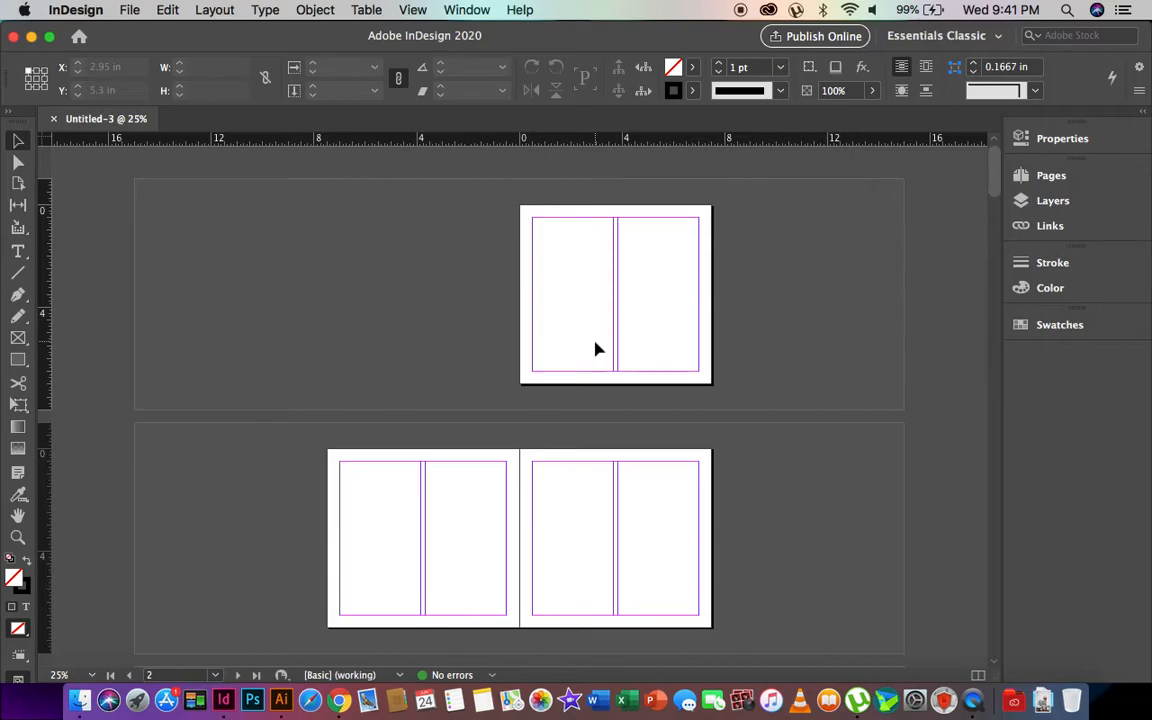
pyautogui.scroll(-20, 595, 348)
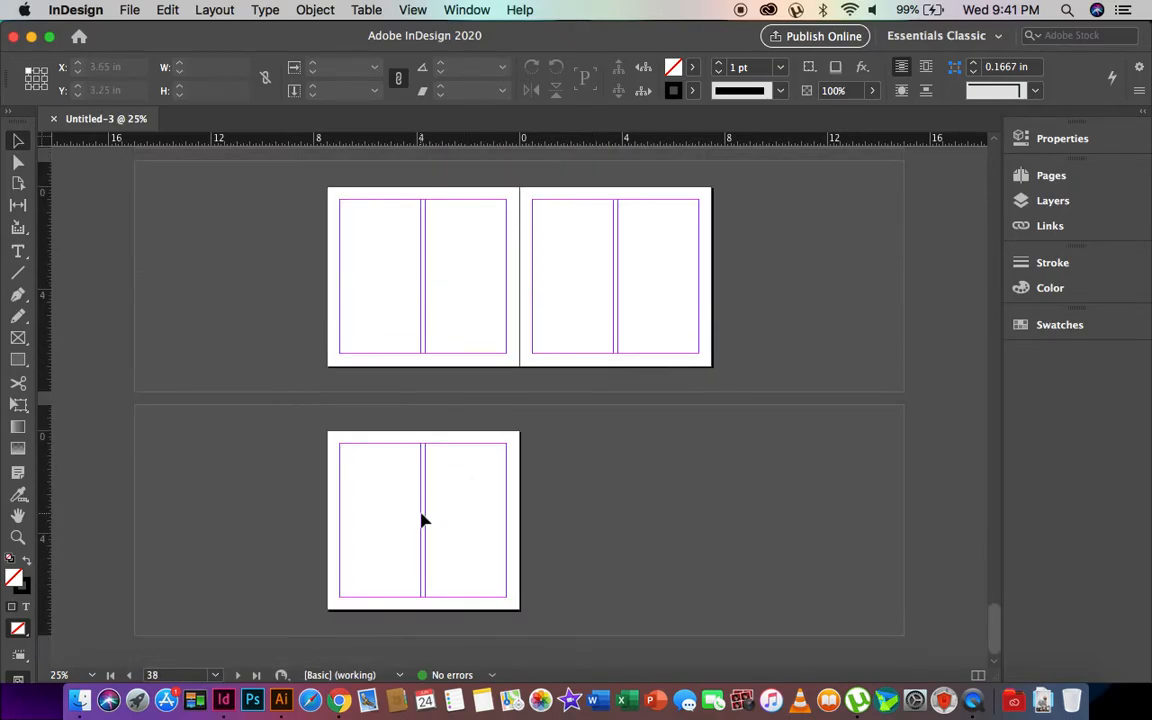
pyautogui.scroll(20, 422, 518)
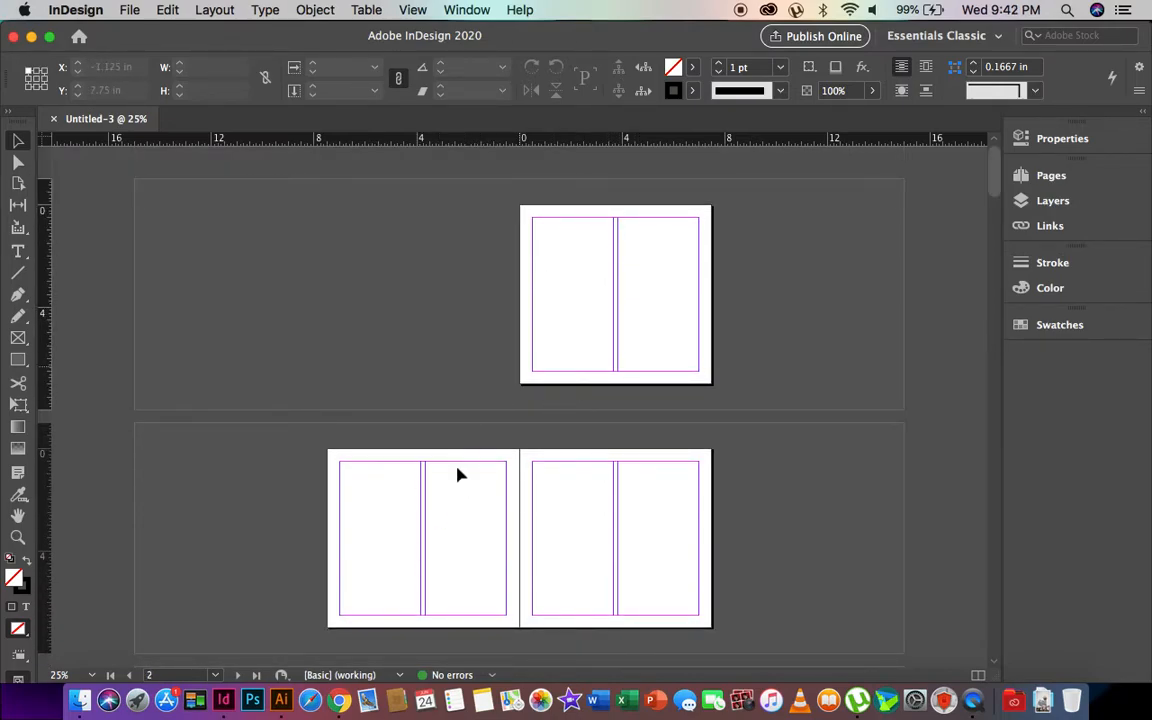
pyautogui.scroll(-20, 580, 540)
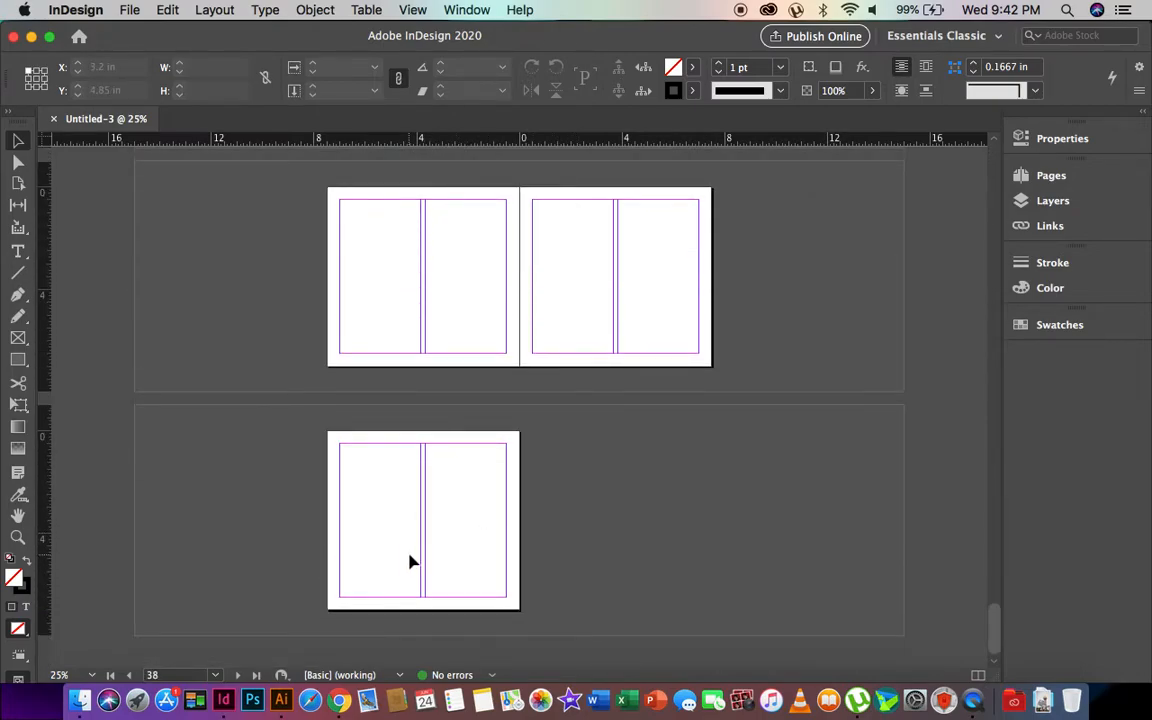
pyautogui.scroll(20, 410, 562)
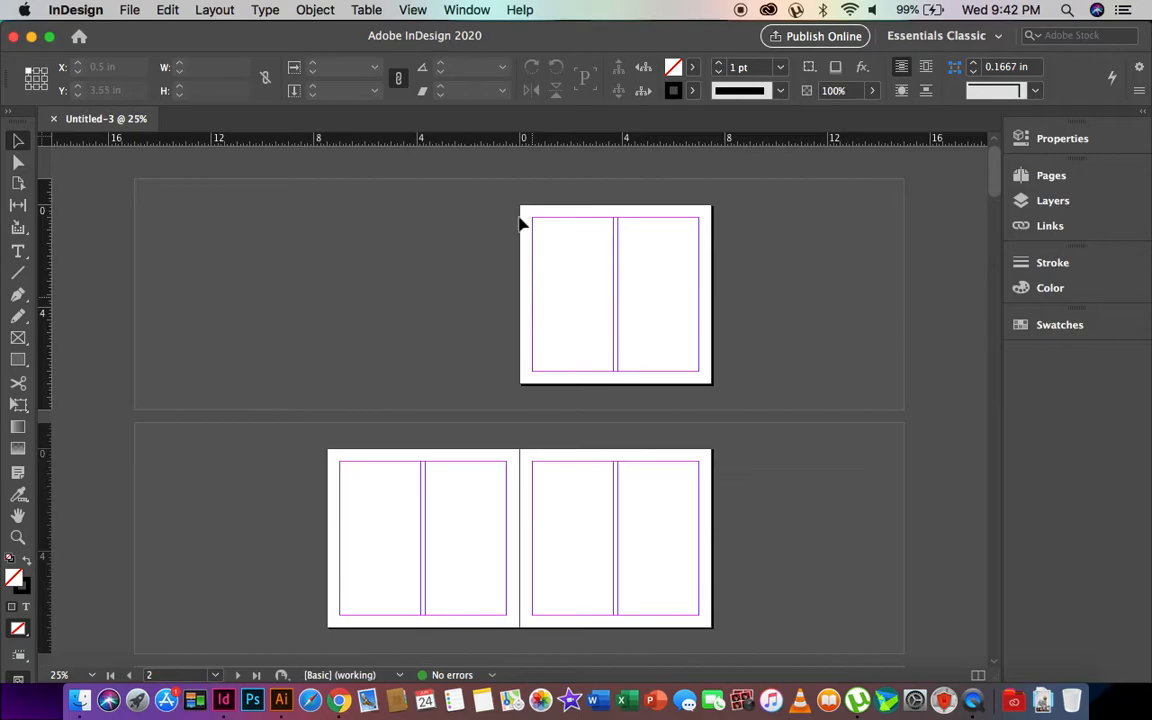
# Step: Show the document's page thumbnails and collapse them again
pyautogui.click(478, 10)
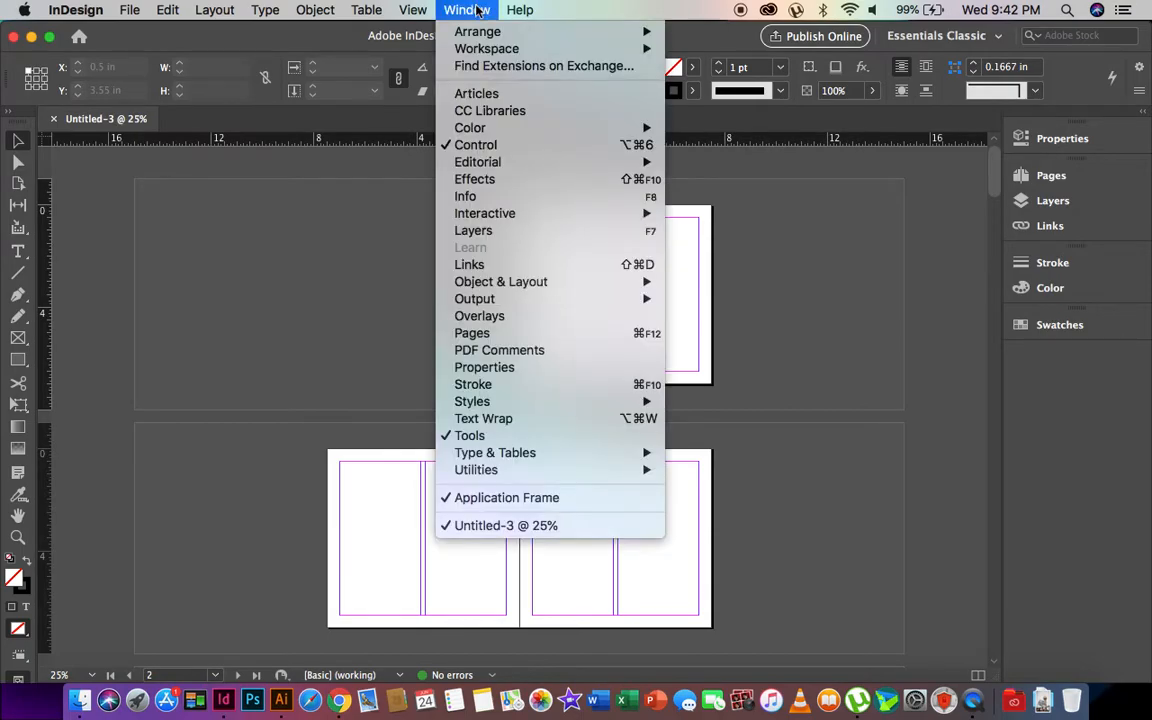
pyautogui.click(472, 333)
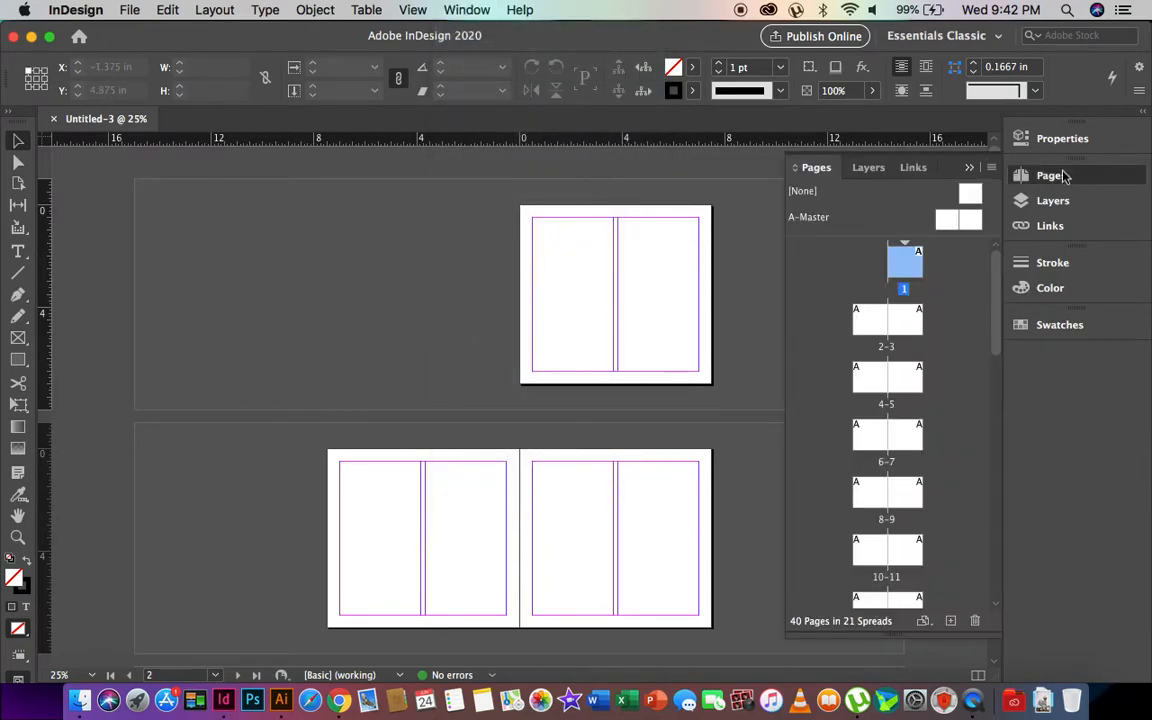
pyautogui.click(1057, 177)
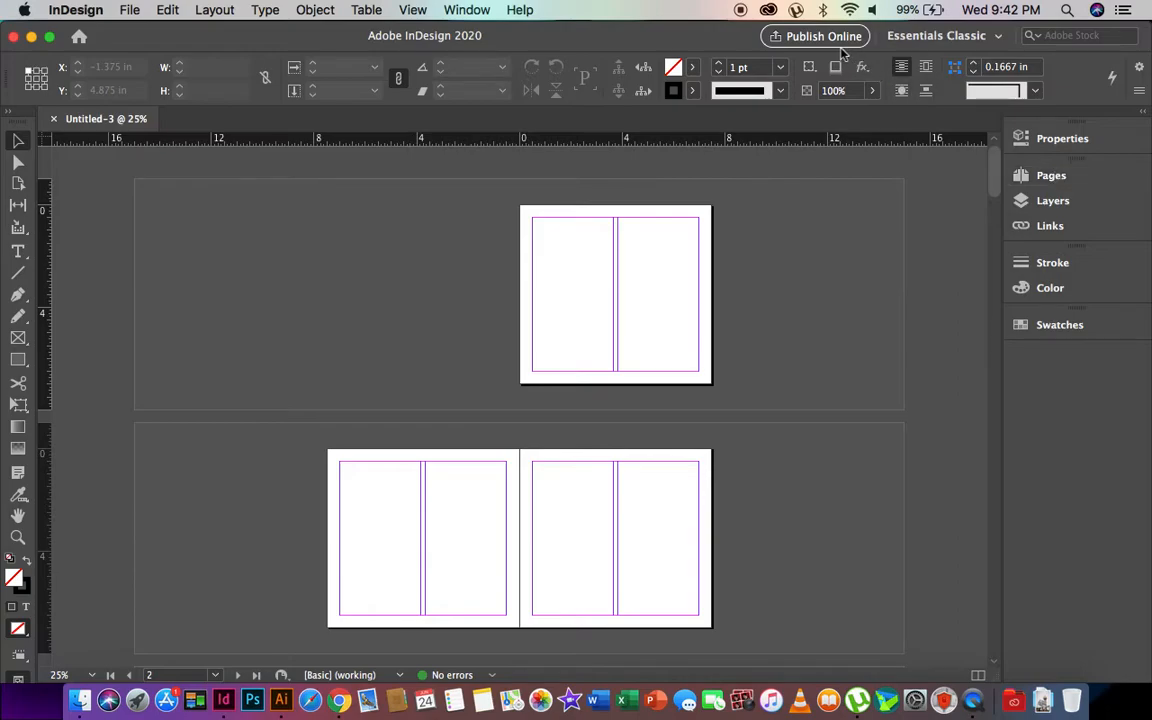
# Step: Choose the Essentials Classic workspace and show the page thumbnails, browsing them from page 1 to page 40
pyautogui.click(940, 36)
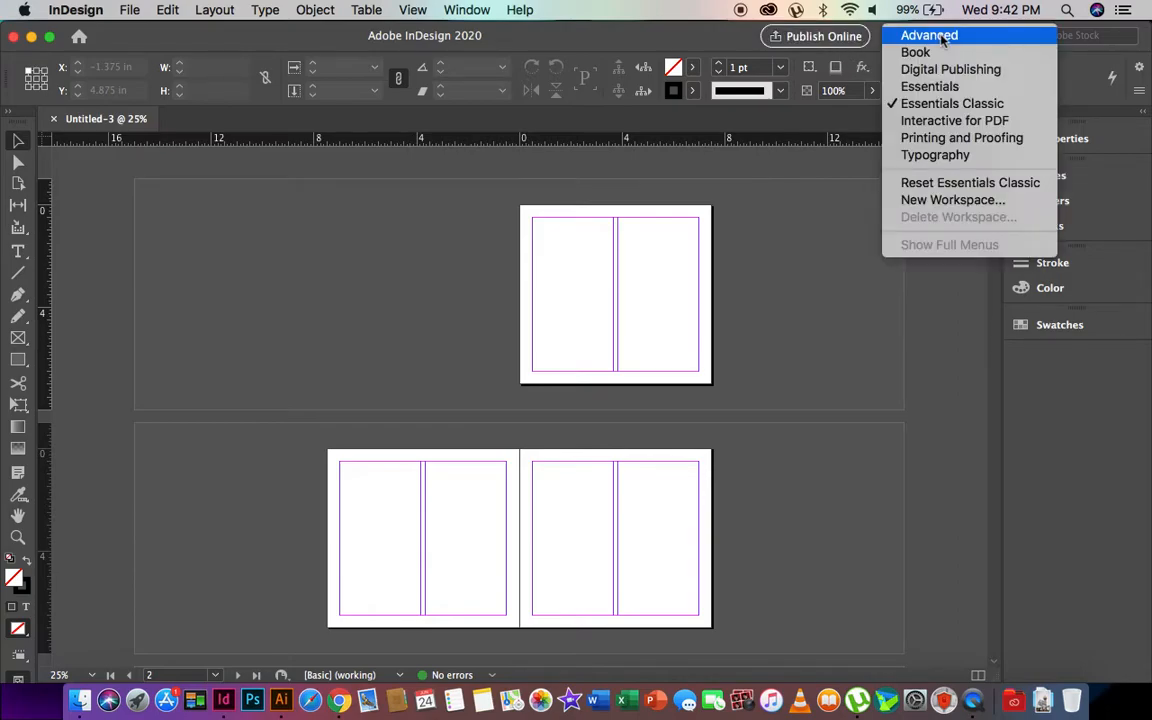
pyautogui.click(1002, 104)
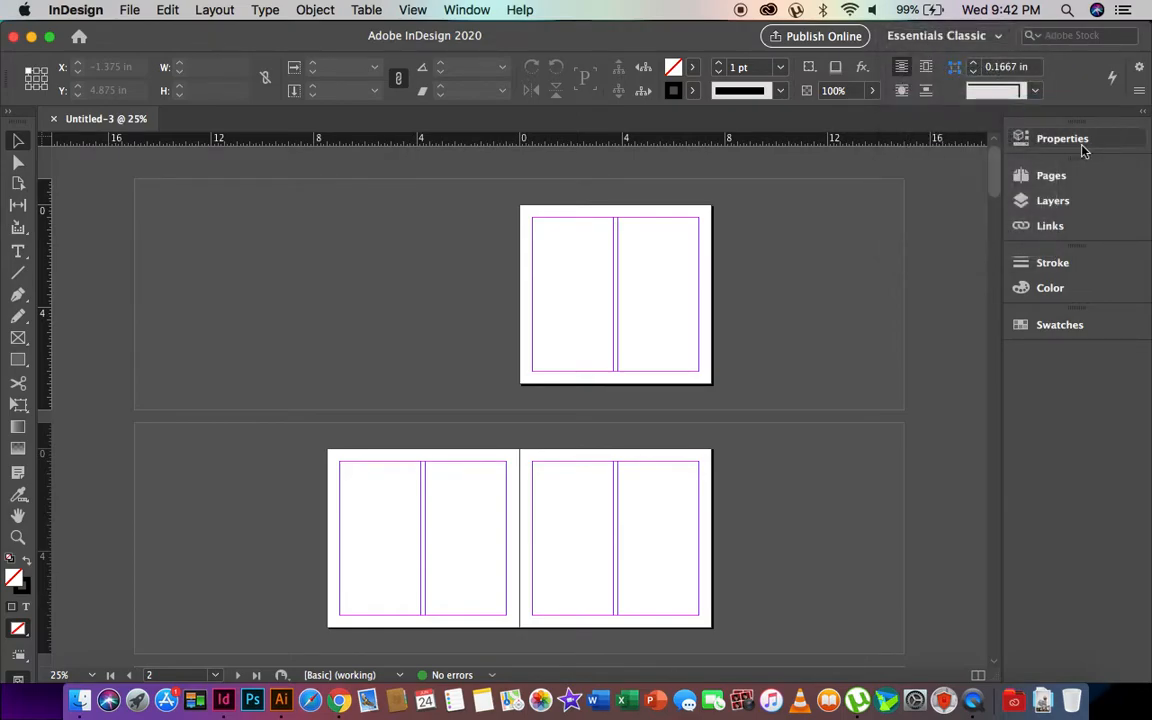
pyautogui.click(1045, 181)
pyautogui.scroll(-10, 941, 303)
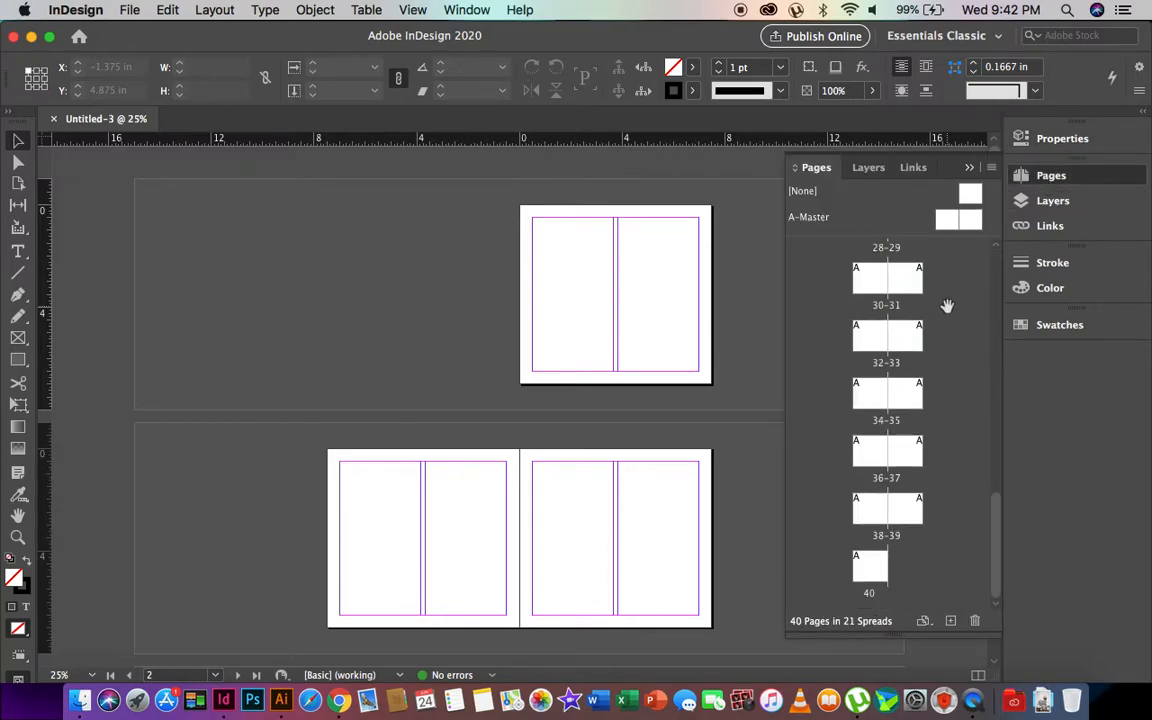
pyautogui.scroll(10, 946, 303)
pyautogui.scroll(-10, 903, 300)
pyautogui.scroll(10, 903, 296)
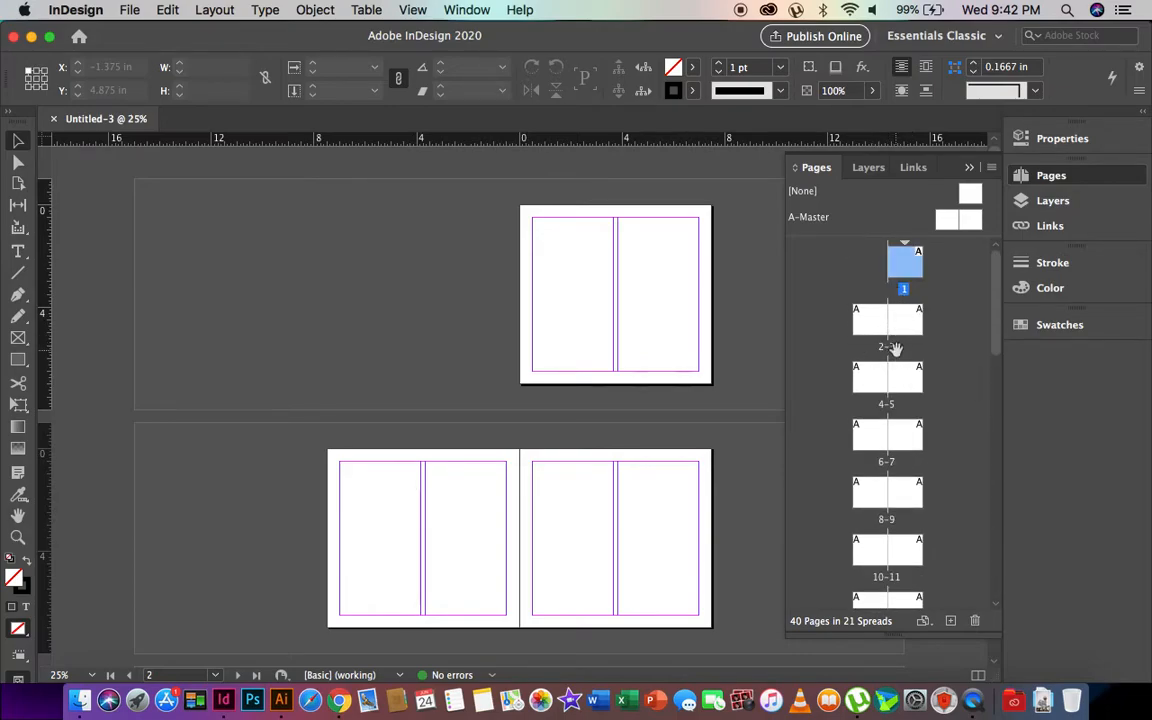
pyautogui.scroll(-10, 887, 465)
pyautogui.scroll(10, 882, 590)
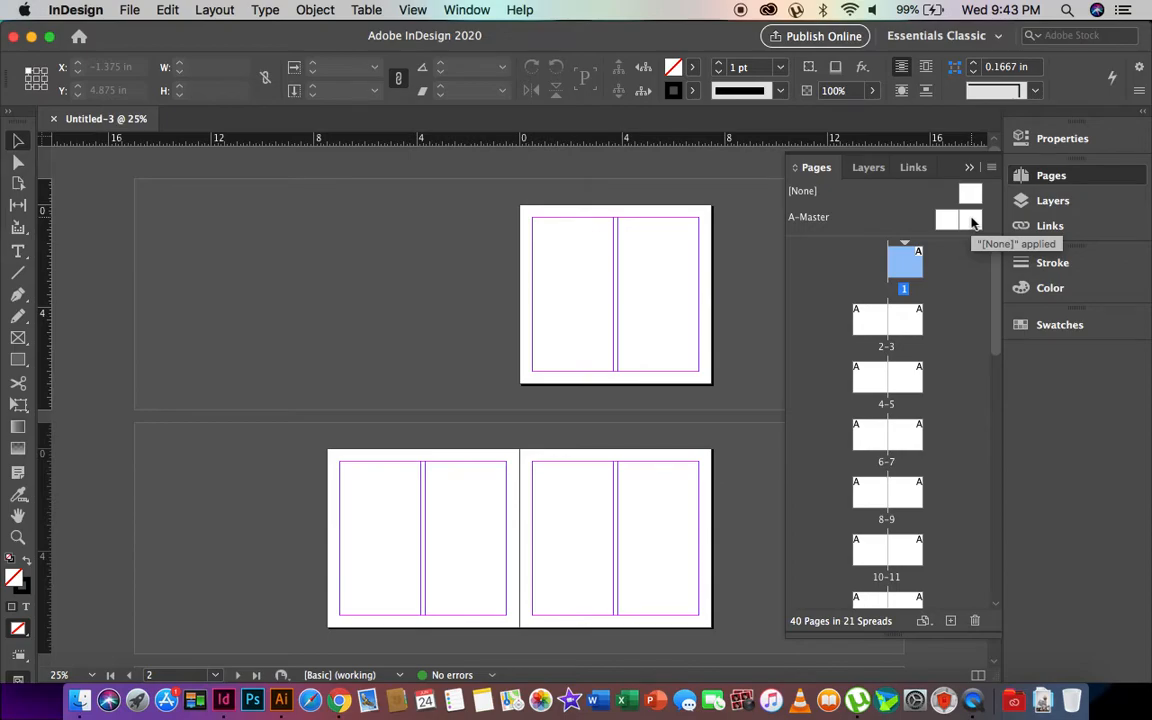
# Step: Select the individual pages of the A-Master spread, ending with its left page
pyautogui.click(945, 226)
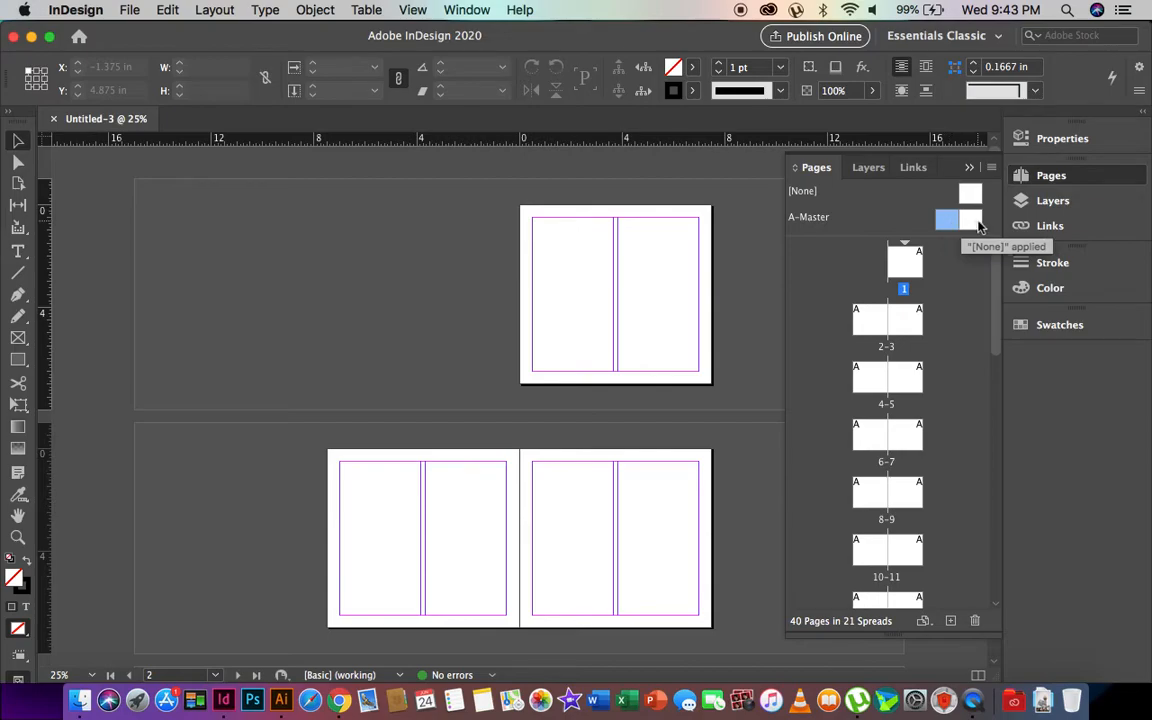
pyautogui.click(964, 222)
pyautogui.click(946, 220)
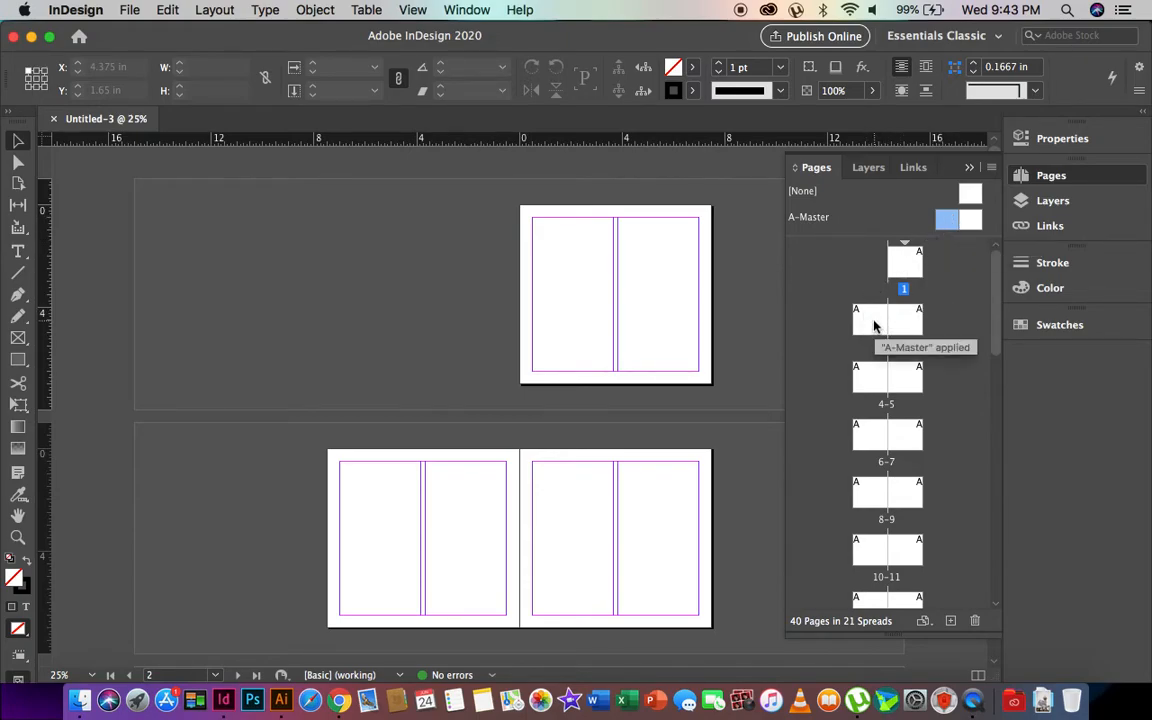
# Step: Draw a circle about 3.4 in across in the middle of page 2 with the Ellipse tool
pyautogui.scroll(-10, 877, 326)
pyautogui.scroll(10, 886, 311)
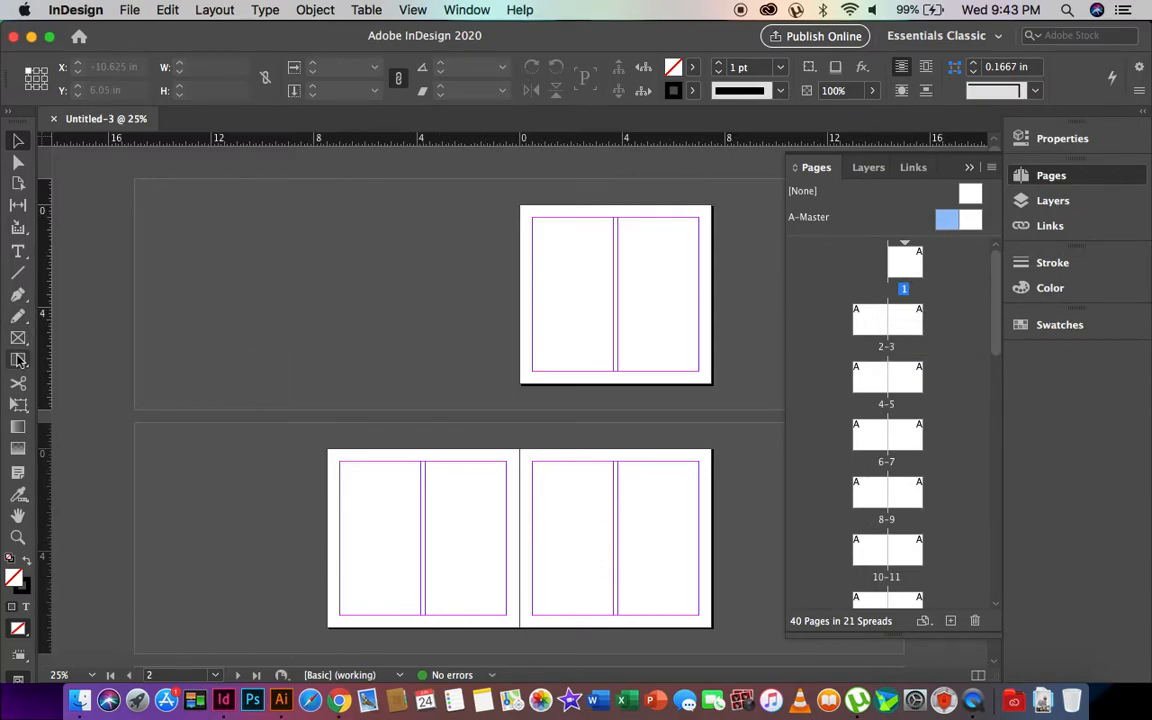
pyautogui.moveTo(18, 360); pyautogui.dragTo(68, 400)
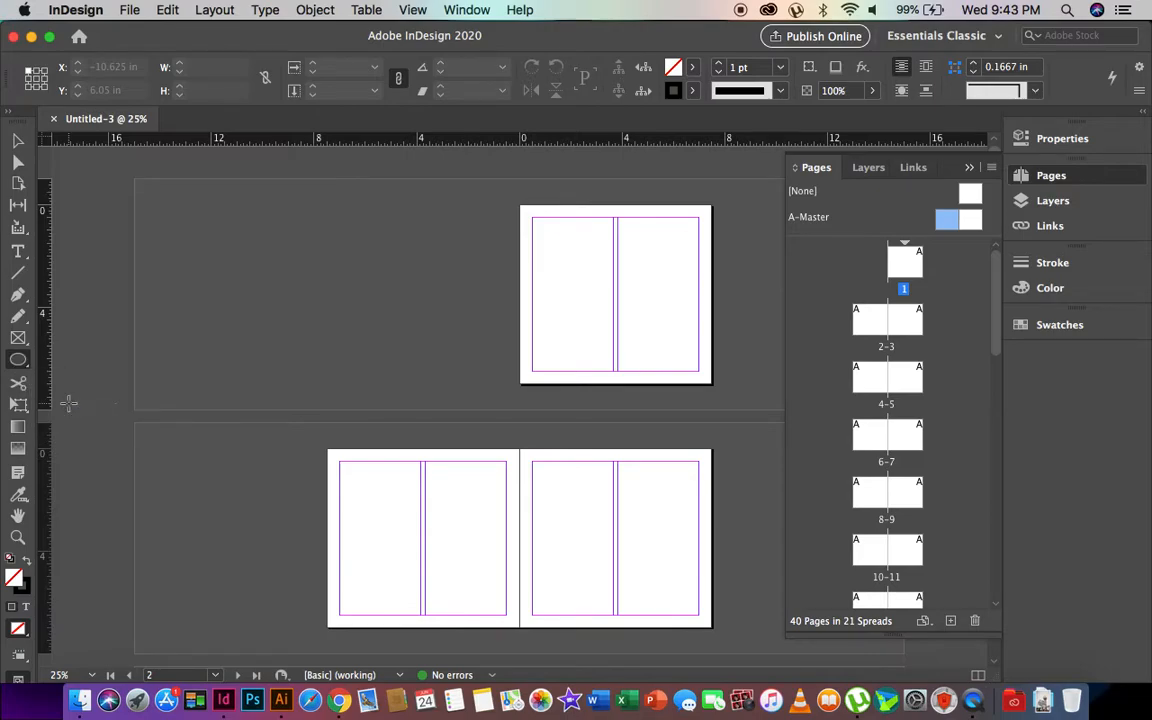
pyautogui.moveTo(383, 501); pyautogui.dragTo(511, 590)
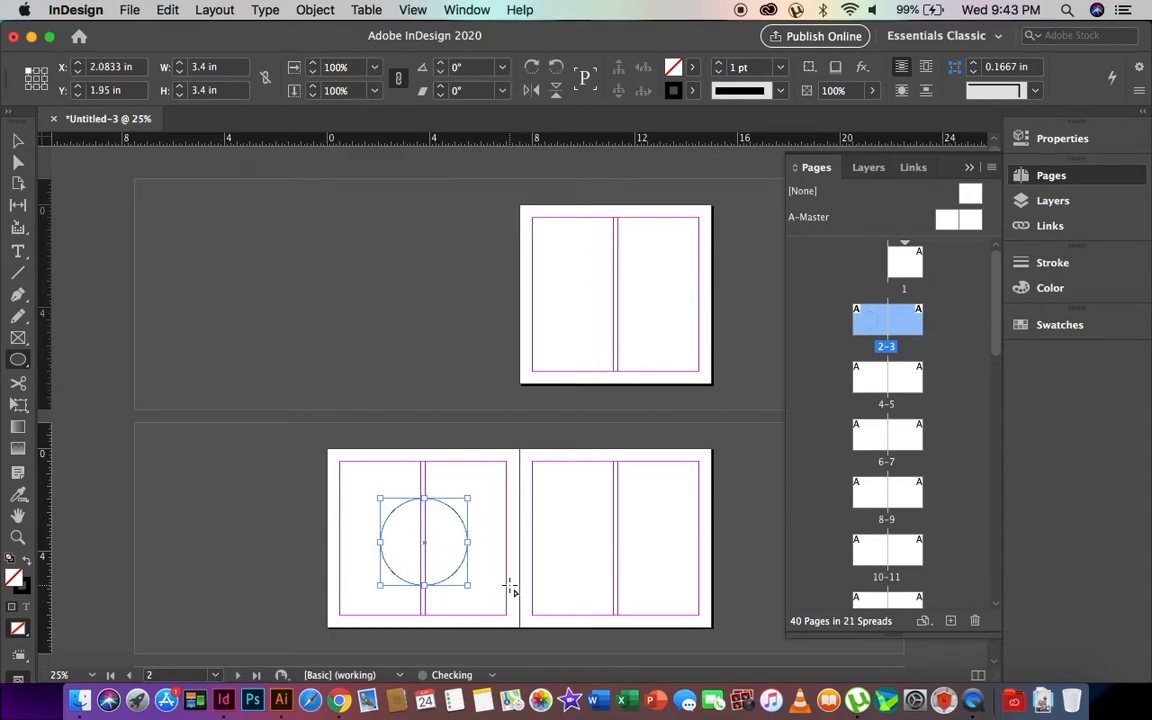
# Step: Fill the circle on page 2 with the magenta swatch C=0 M=100 Y=0 K=0 and set its stroke to None
pyautogui.click(692, 67)
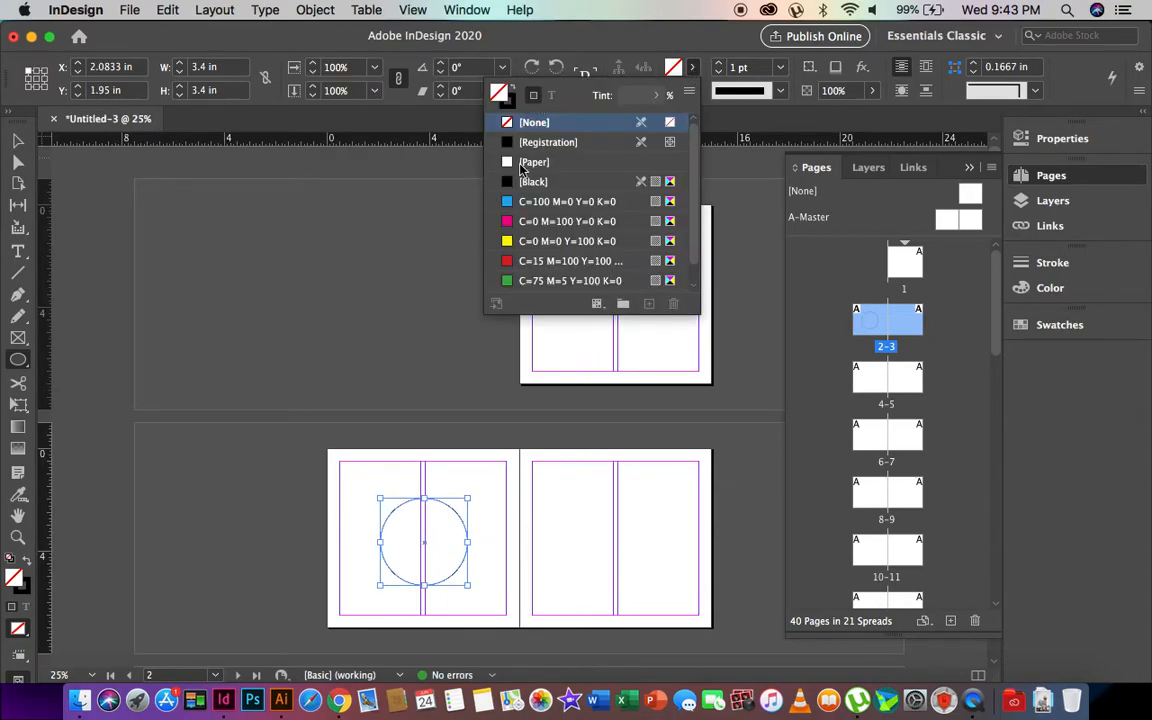
pyautogui.click(528, 222)
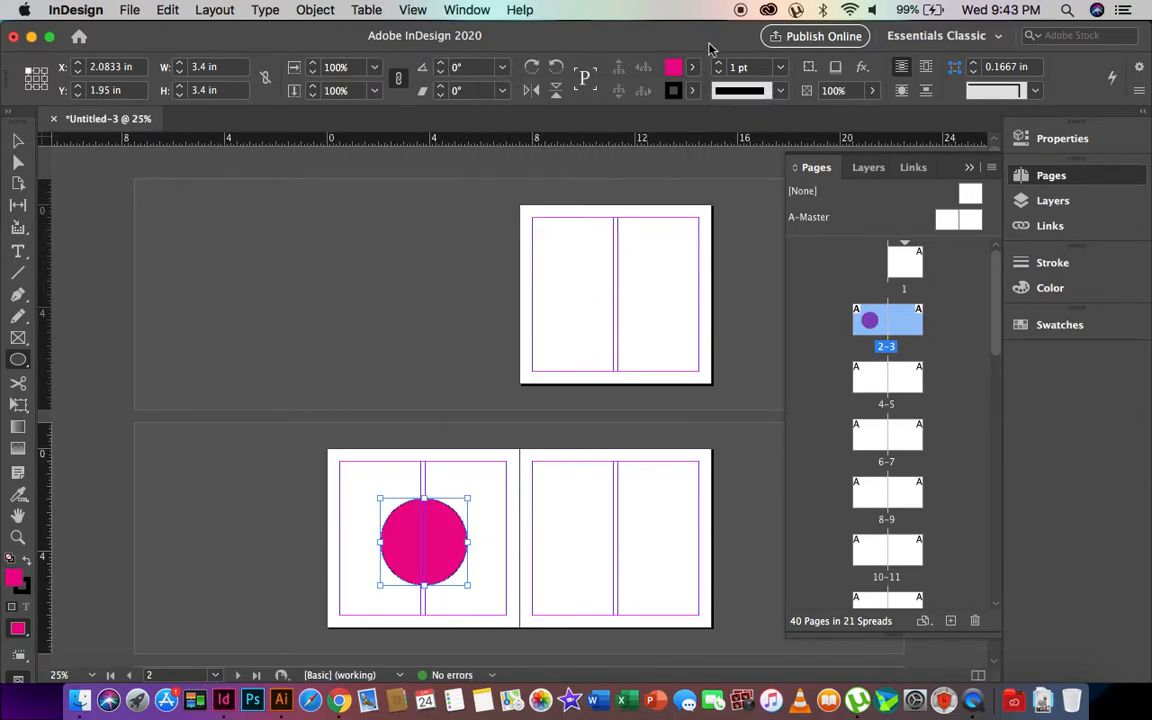
pyautogui.click(694, 91)
pyautogui.click(515, 146)
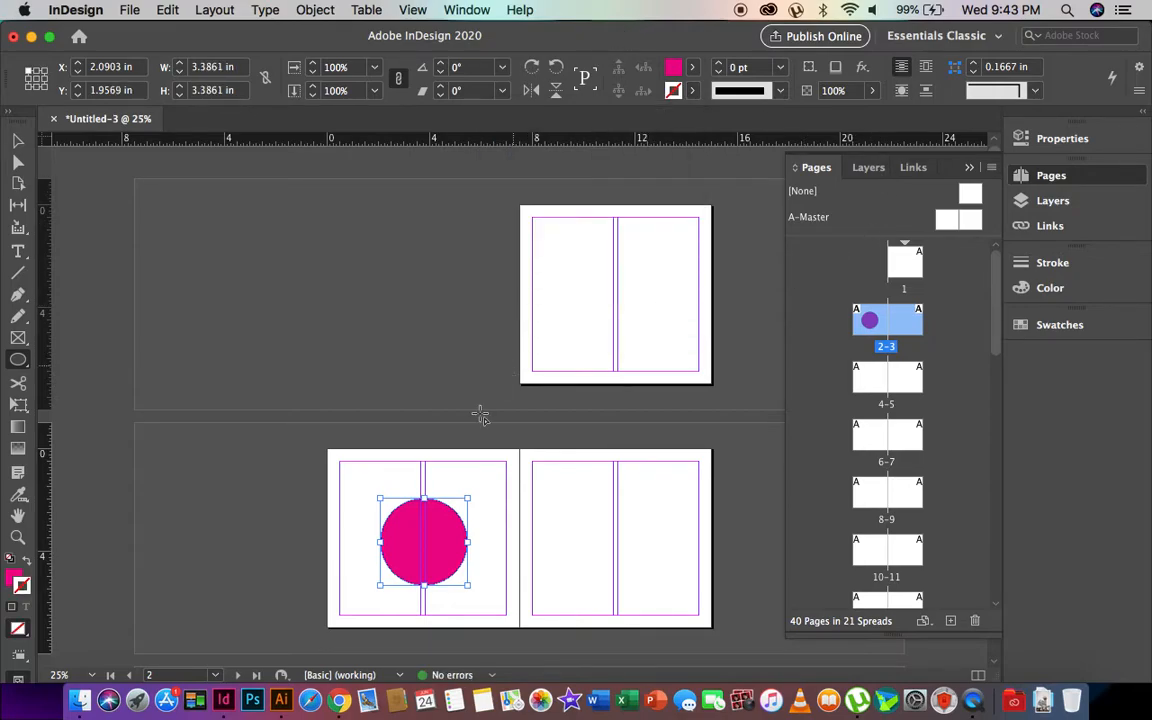
pyautogui.click(17, 140)
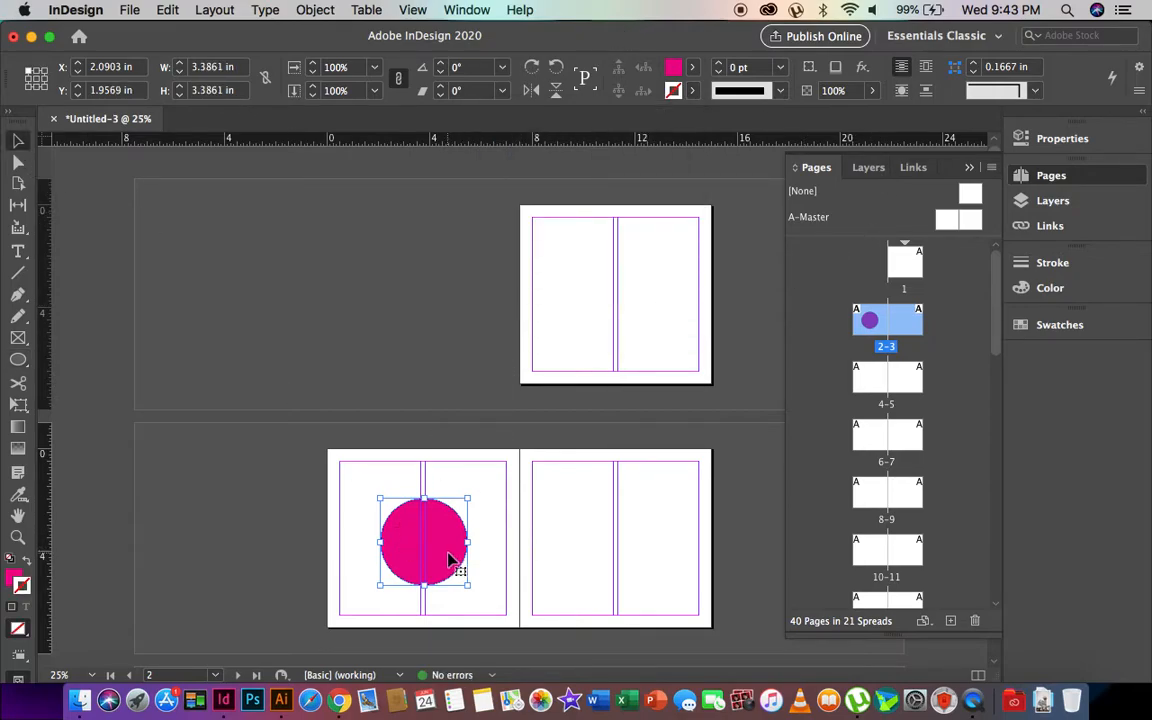
pyautogui.press('Delete')
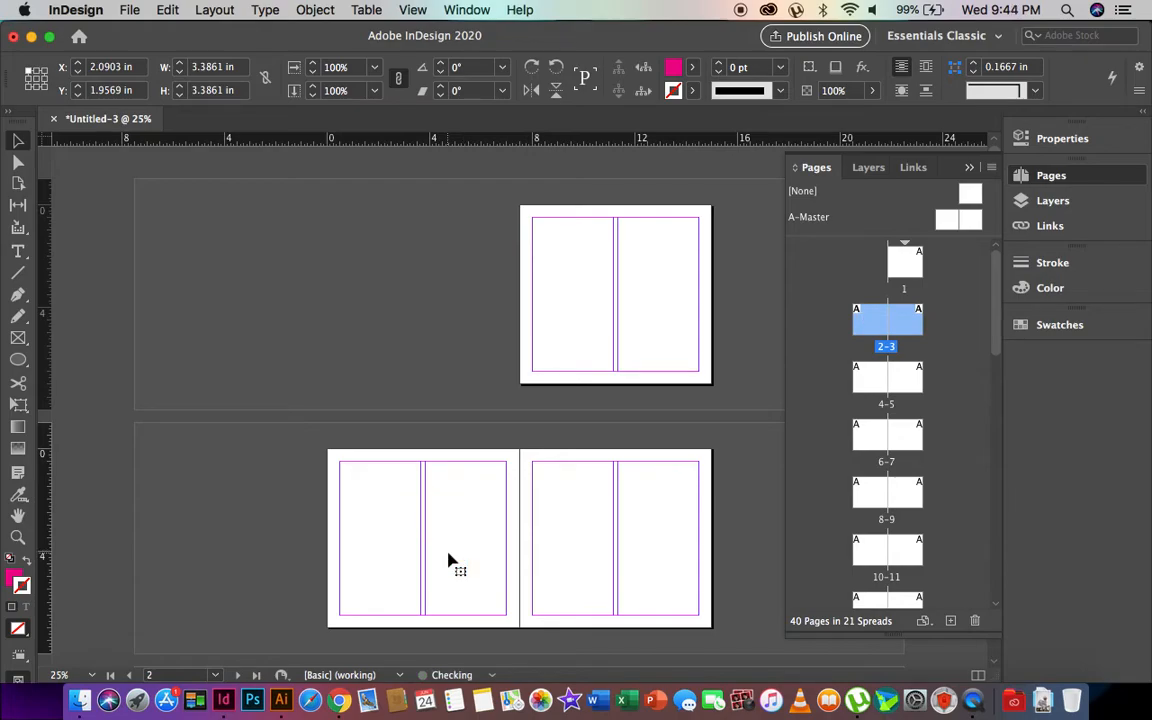
pyautogui.click(943, 227)
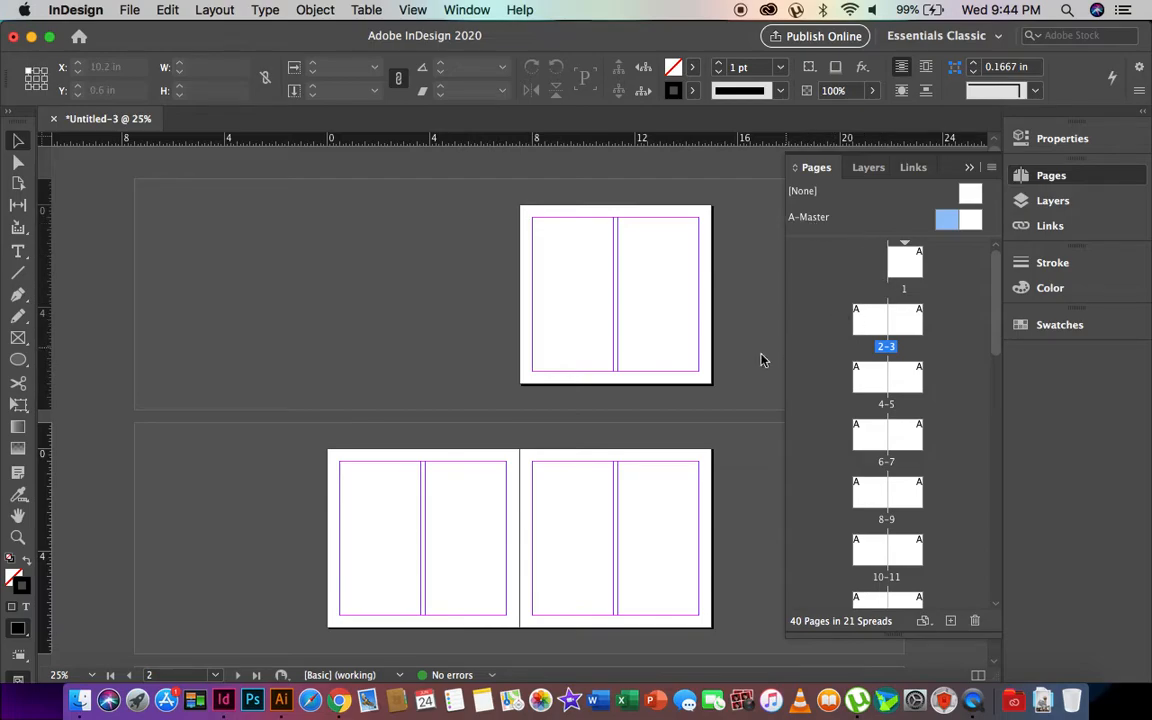
pyautogui.press('super+z')
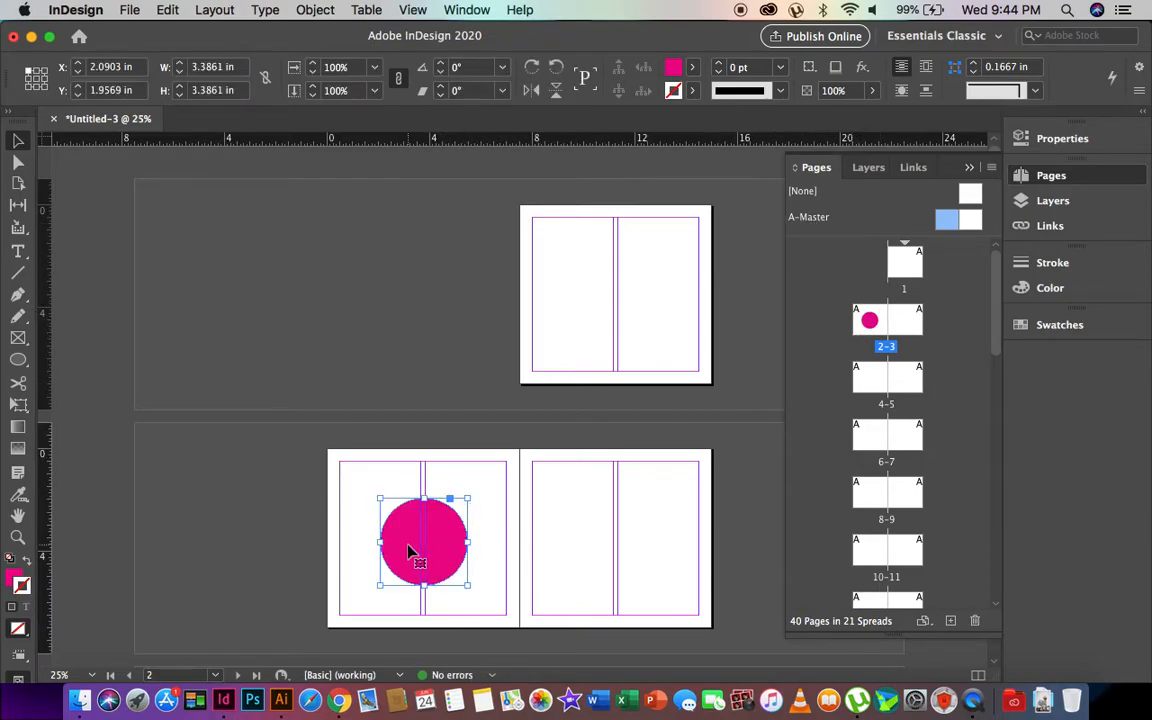
# Step: Cut the magenta circle from page 2 and paste it onto the left page of the A-Master spread
pyautogui.press('Delete')
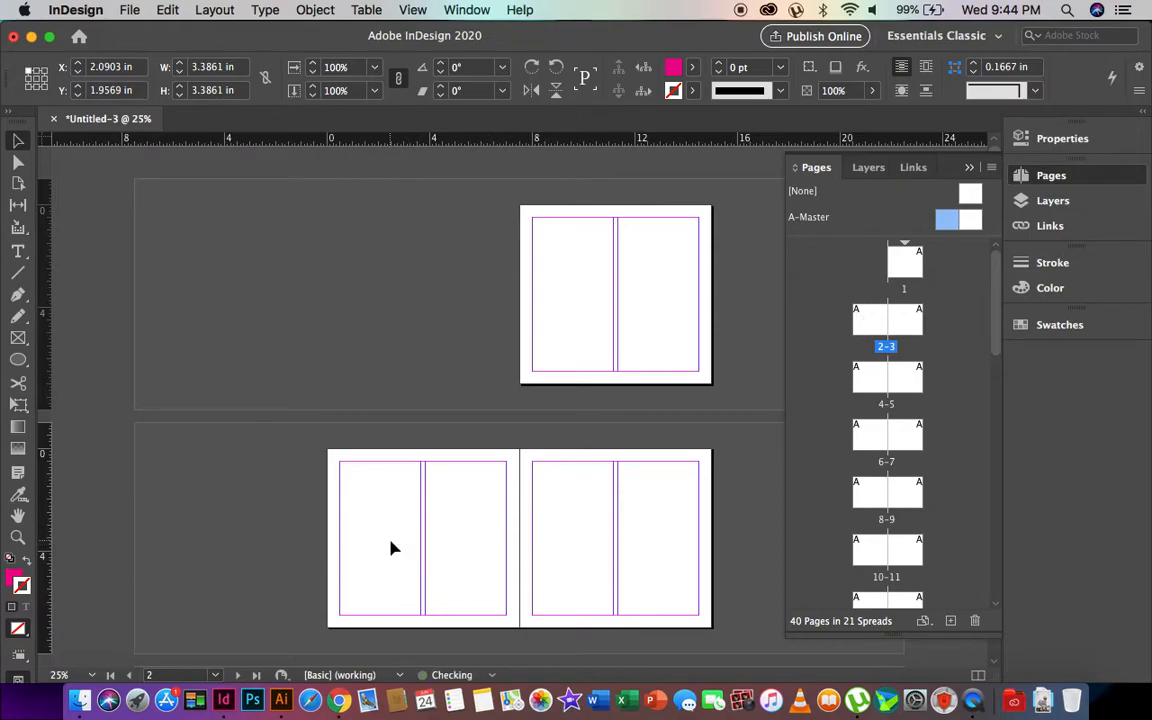
pyautogui.click(799, 228)
pyautogui.click(944, 222)
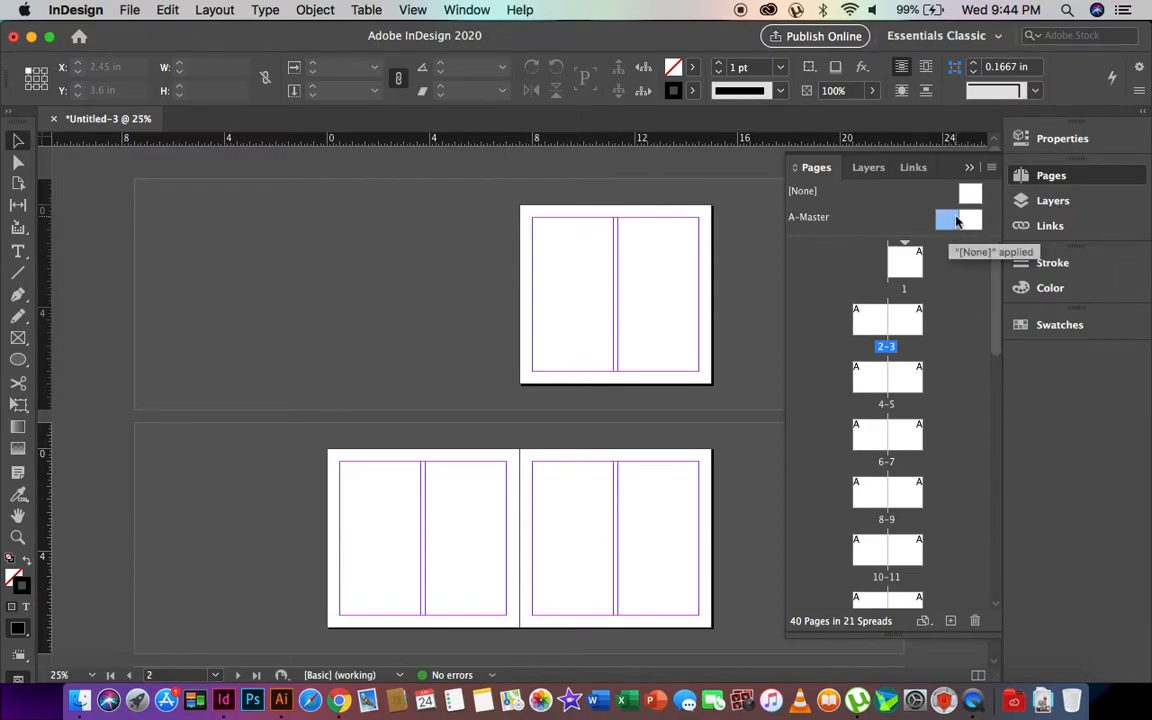
pyautogui.doubleClick(950, 227)
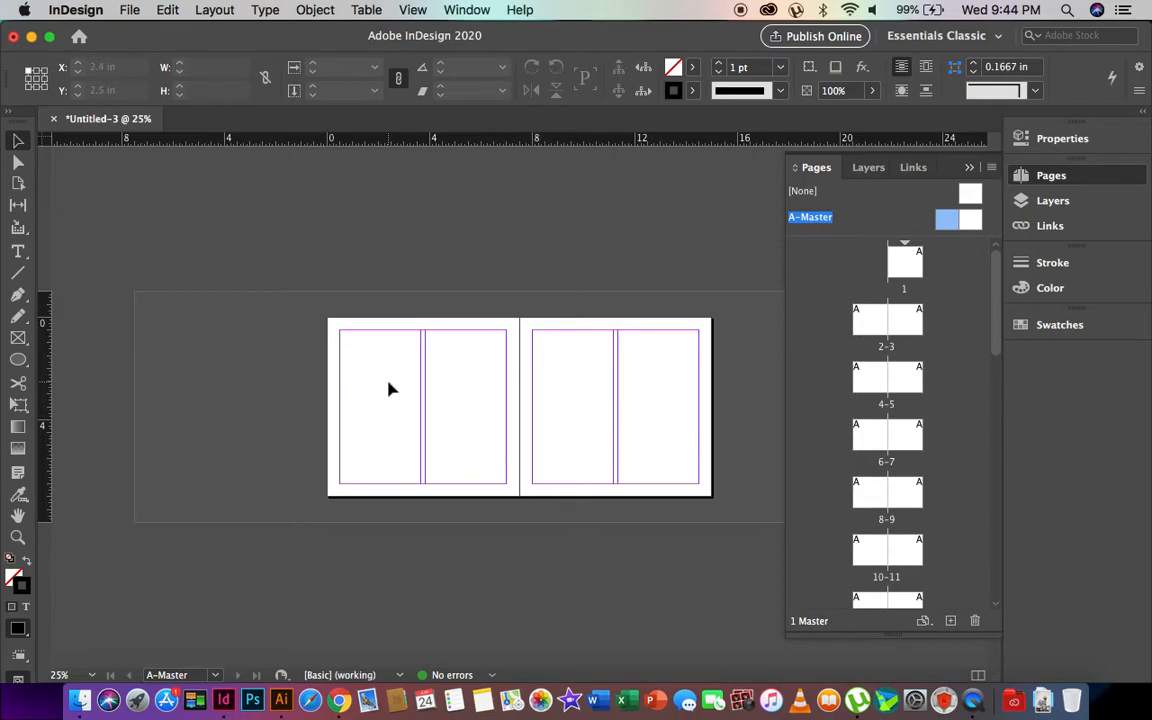
pyautogui.press('super+v')
pyautogui.moveTo(504, 406); pyautogui.dragTo(432, 409)
# Step: Check the circle across the page thumbnails and shift it to about X 2.06 in on the left A-Master page
pyautogui.scroll(-1, 871, 371)
pyautogui.scroll(-10, 871, 375)
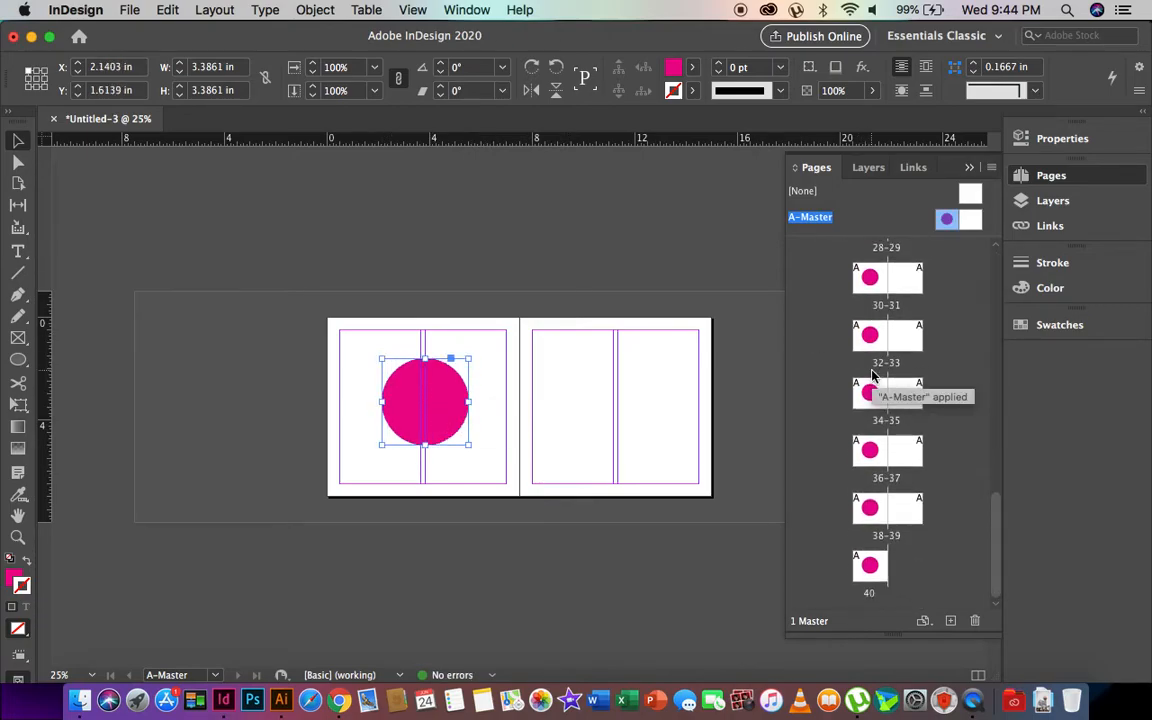
pyautogui.scroll(10, 871, 375)
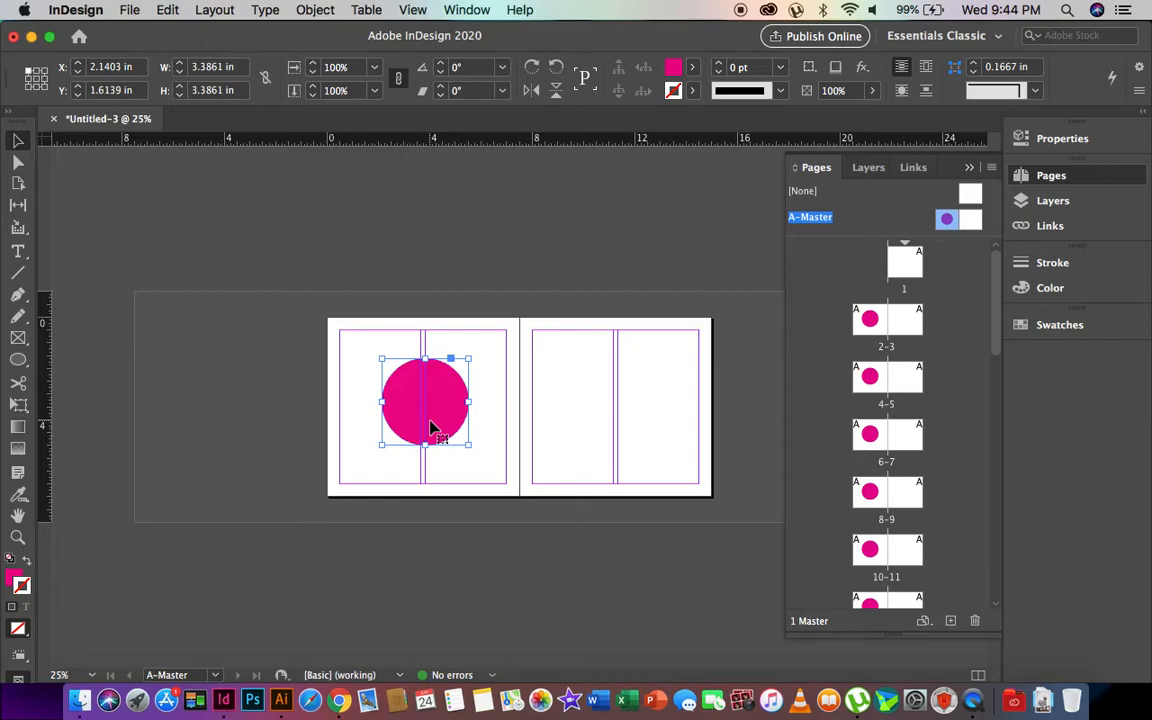
pyautogui.moveTo(432, 428); pyautogui.dragTo(428, 428)
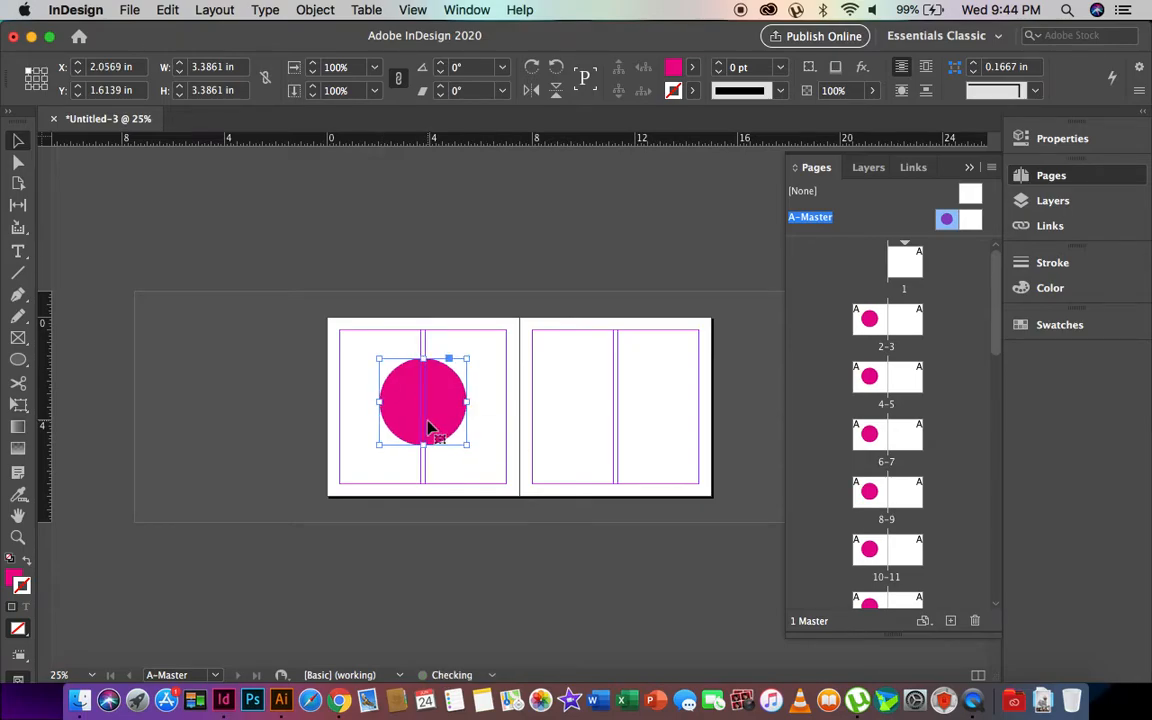
pyautogui.click(483, 334)
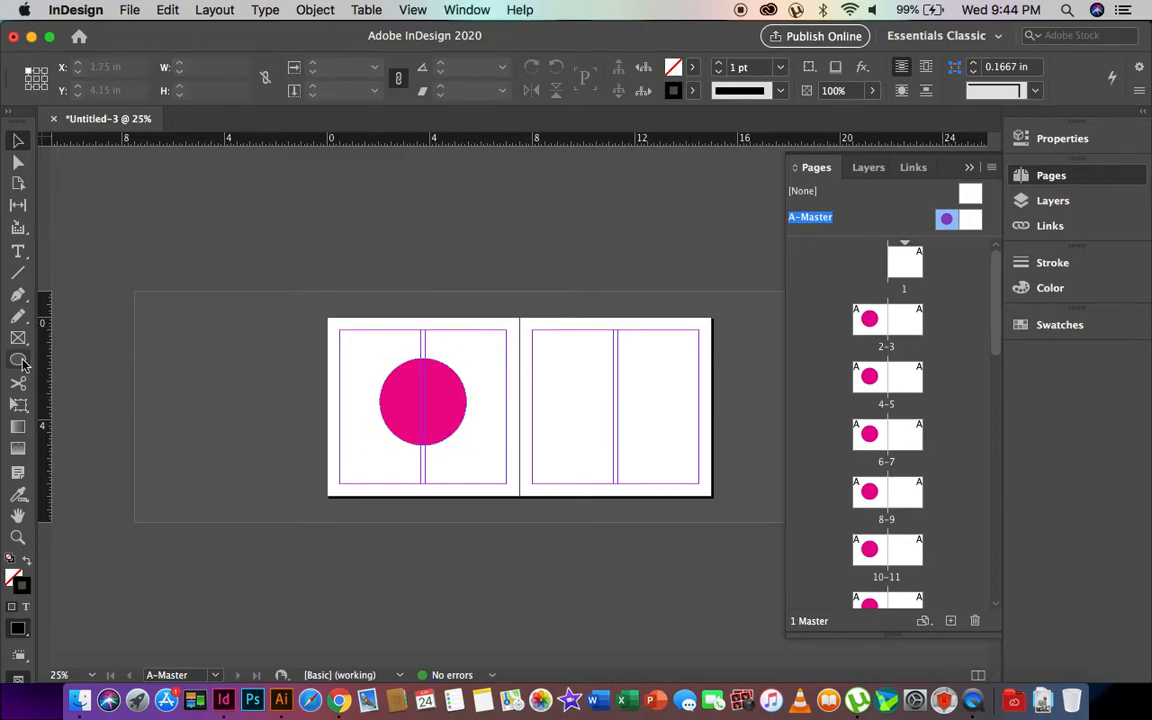
# Step: Draw a hexagon about 3.25 by 2.81 in on the right A-Master page with the Polygon tool and centre it on the column gutter
pyautogui.moveTo(22, 365); pyautogui.dragTo(65, 378)
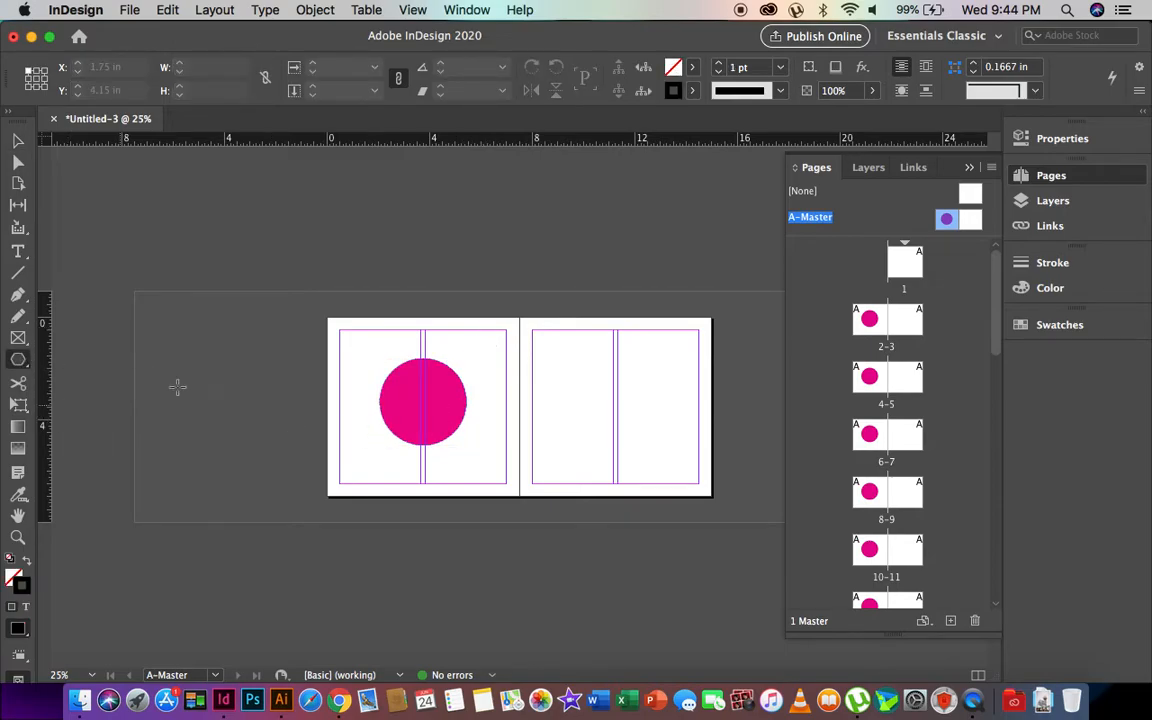
pyautogui.moveTo(584, 365); pyautogui.dragTo(666, 452)
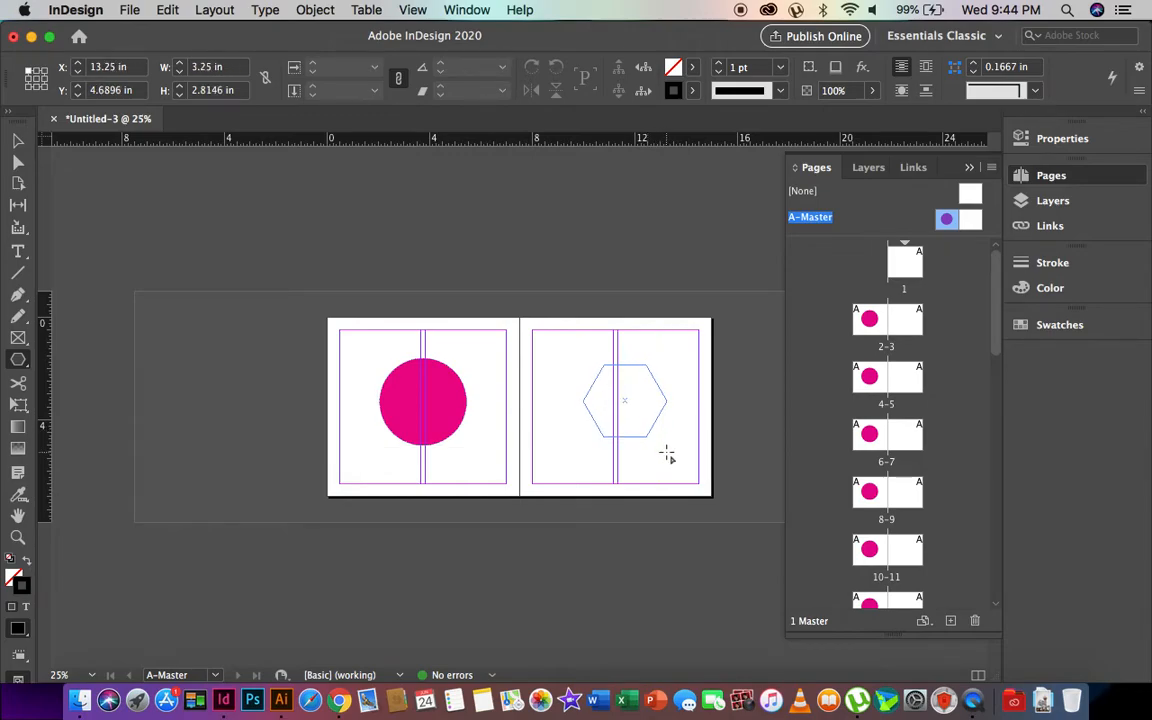
pyautogui.click(18, 143)
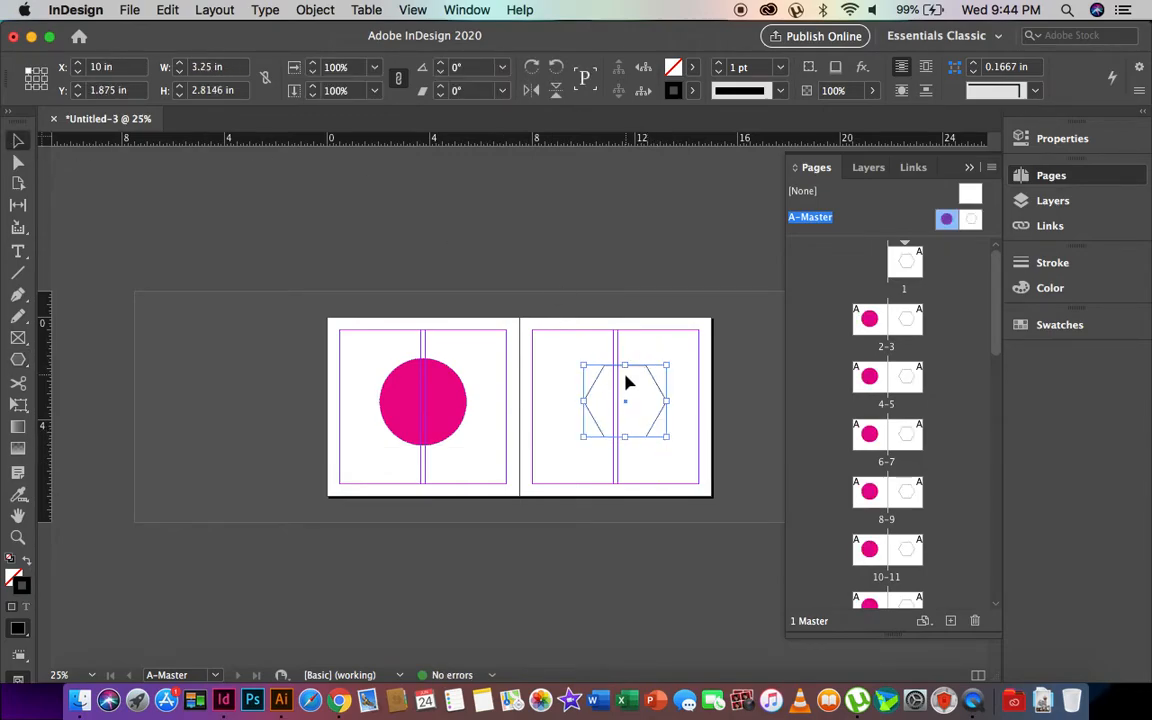
pyautogui.moveTo(625, 408); pyautogui.dragTo(614, 408)
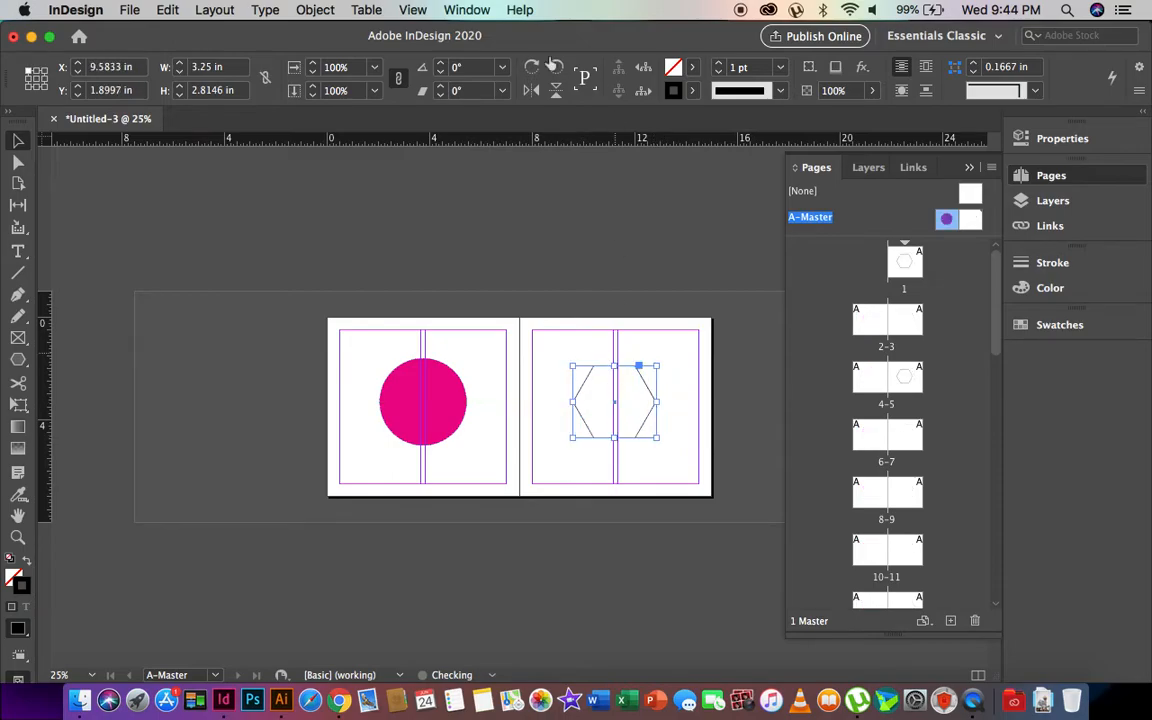
# Step: Fill the hexagon with the cyan swatch C=100 M=0 Y=0 K=0 and set its stroke to None
pyautogui.click(695, 68)
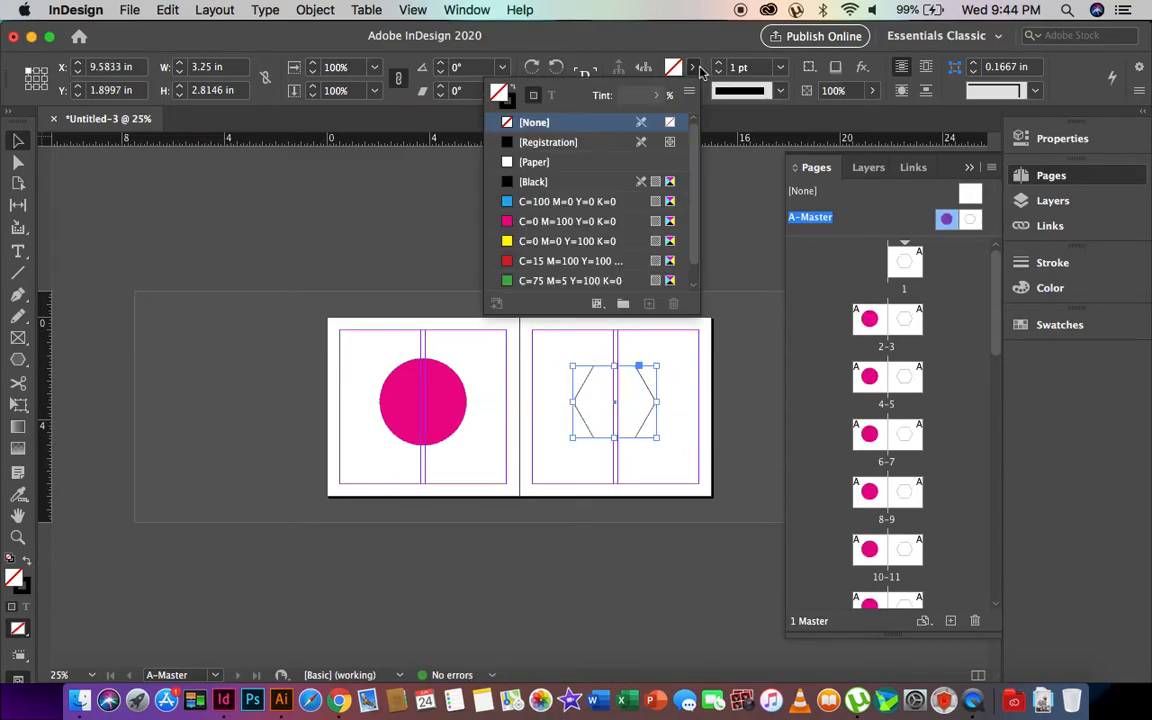
pyautogui.click(540, 201)
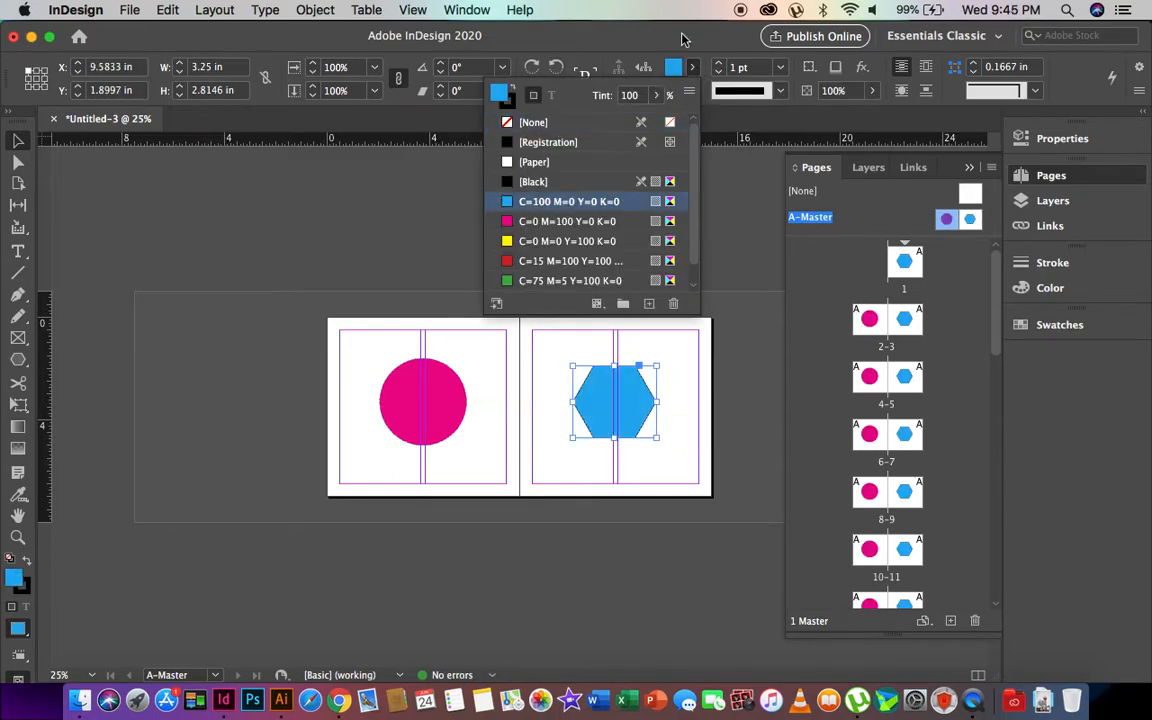
pyautogui.click(682, 37)
pyautogui.click(693, 92)
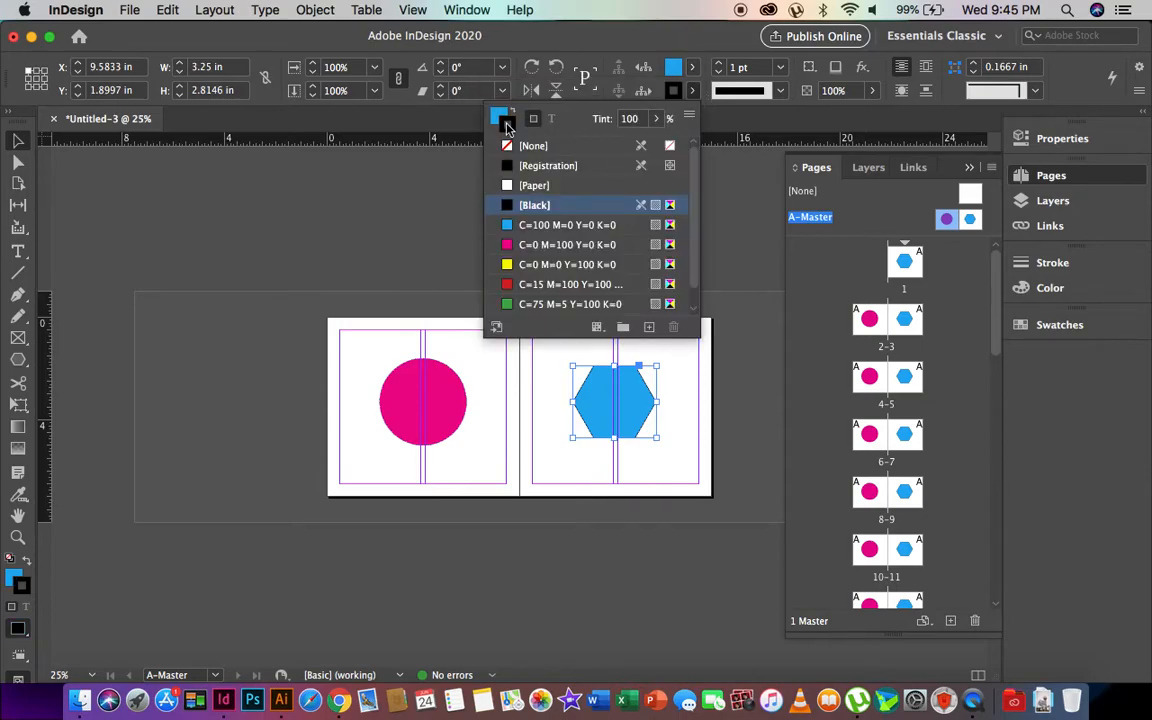
pyautogui.click(540, 145)
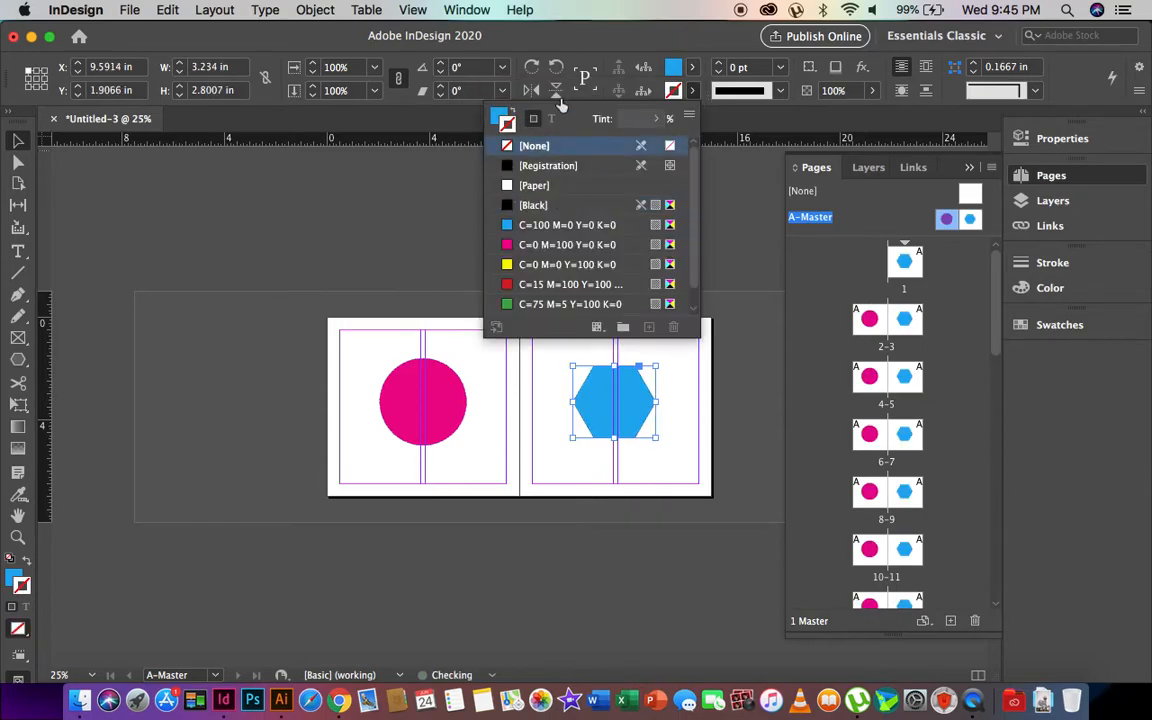
pyautogui.click(715, 262)
# Step: Browse the page thumbnails and the document spreads from page 2 to examine how the A-Master shapes repeat
pyautogui.scroll(-10, 920, 392)
pyautogui.scroll(10, 915, 392)
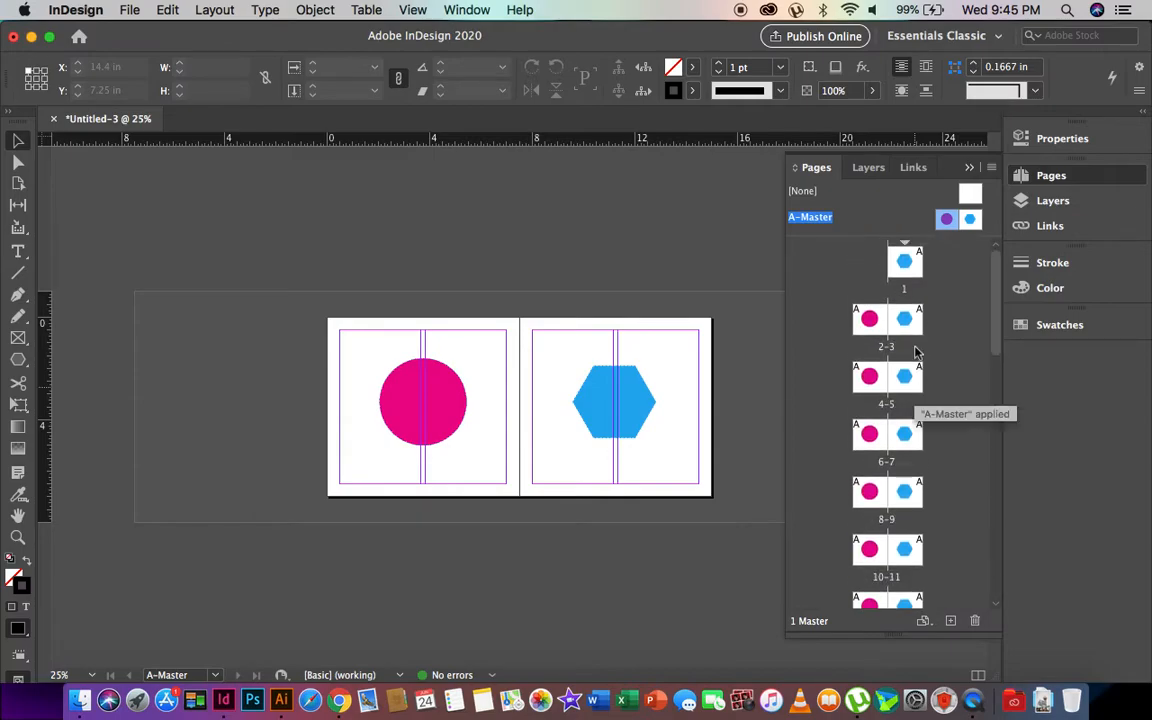
pyautogui.doubleClick(869, 319)
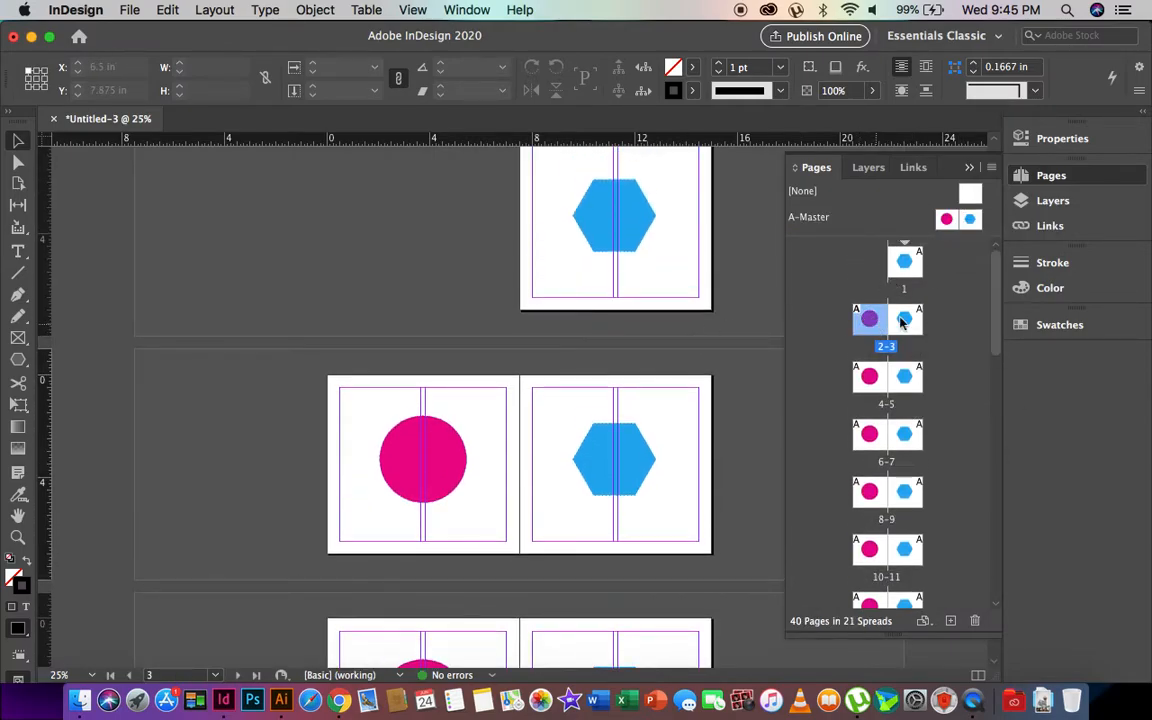
pyautogui.scroll(1, 659, 259)
pyautogui.scroll(-20, 573, 327)
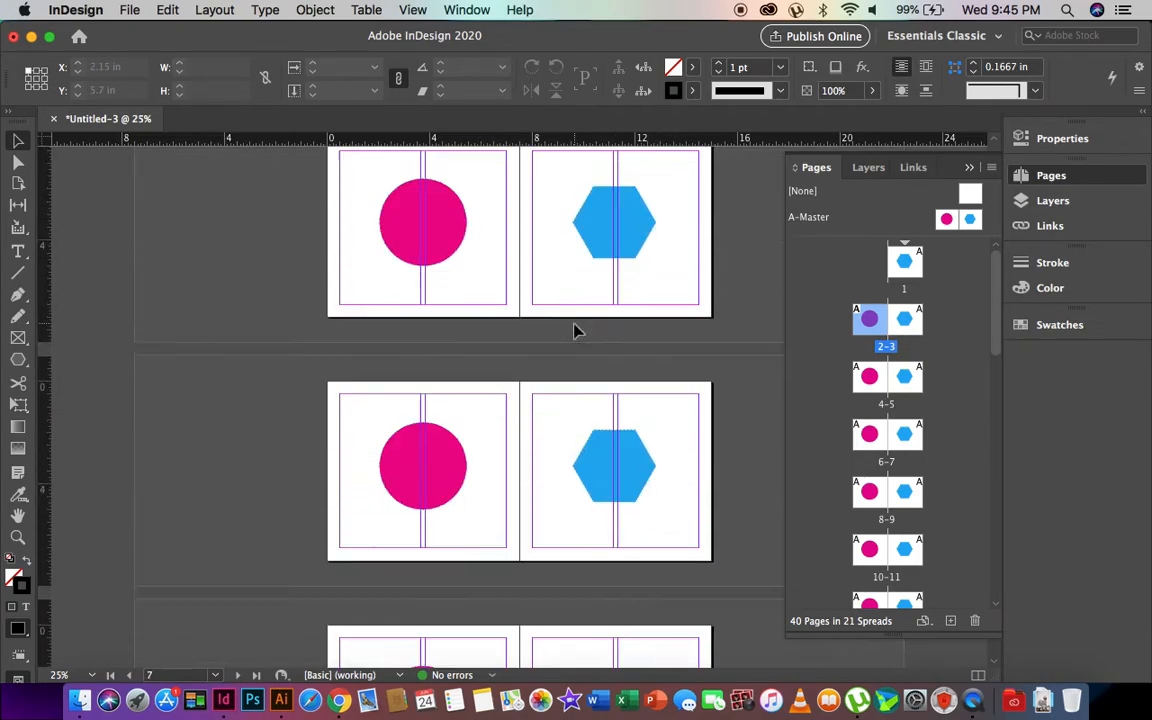
pyautogui.scroll(20, 575, 331)
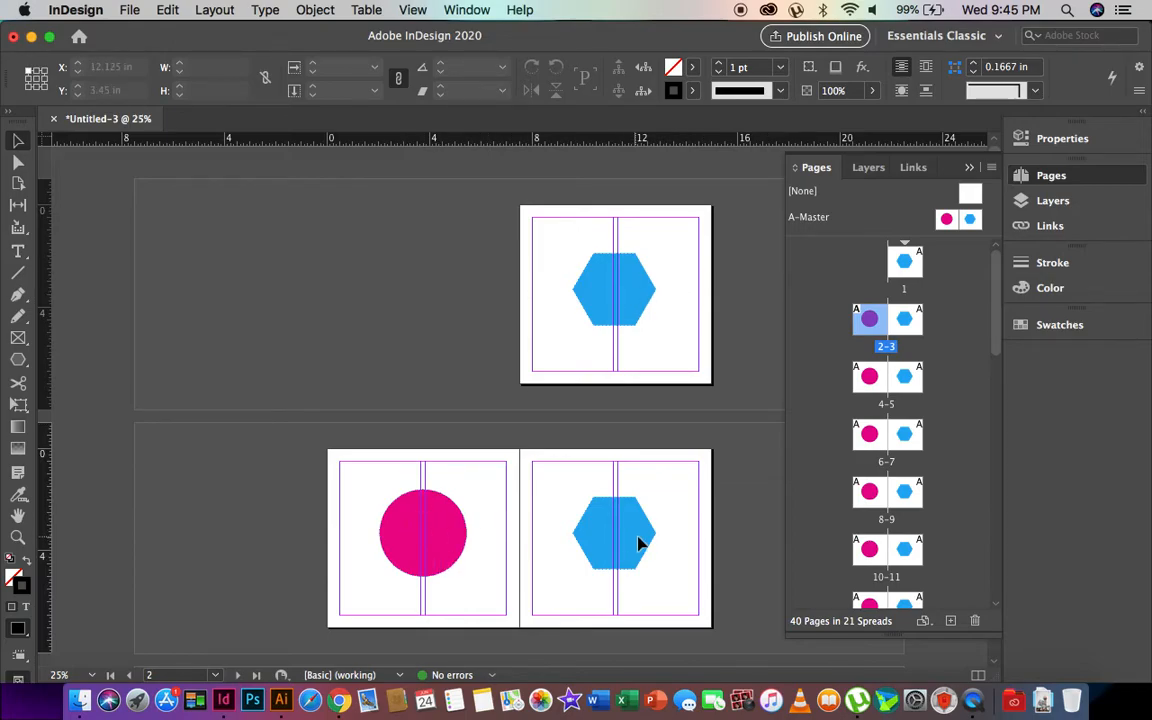
# Step: Open the A-Master spread and delete the magenta circle and the blue hexagon from its pages
pyautogui.doubleClick(947, 222)
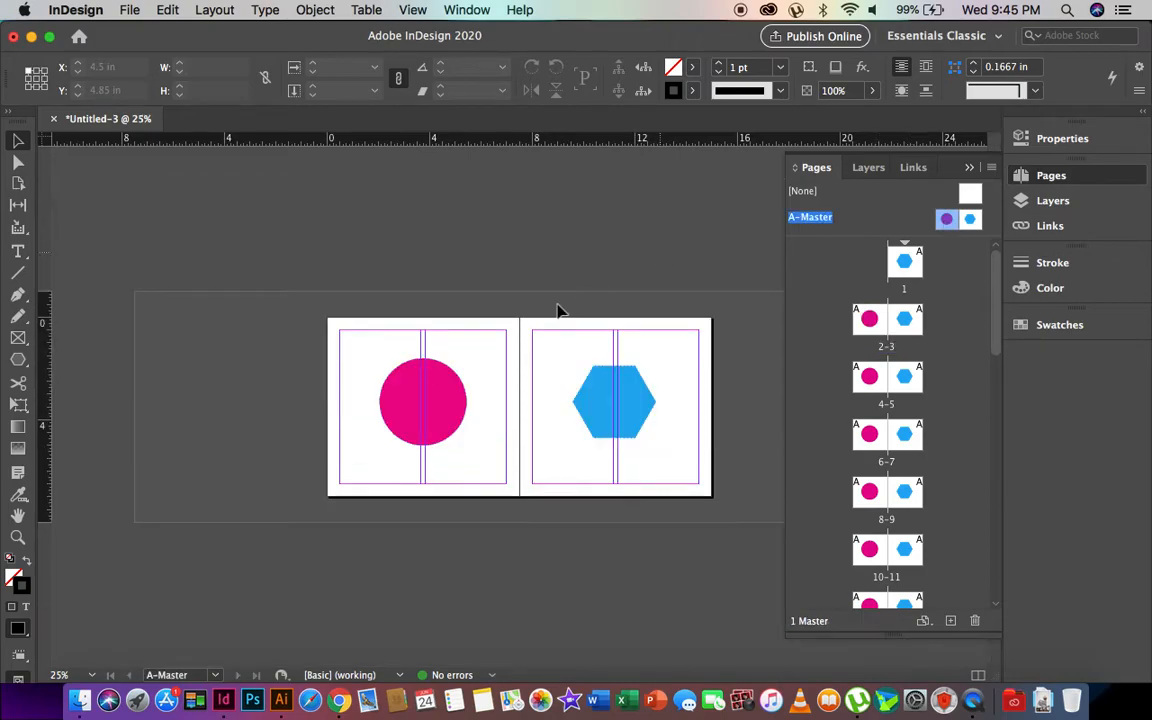
pyautogui.click(433, 390)
pyautogui.press('Delete')
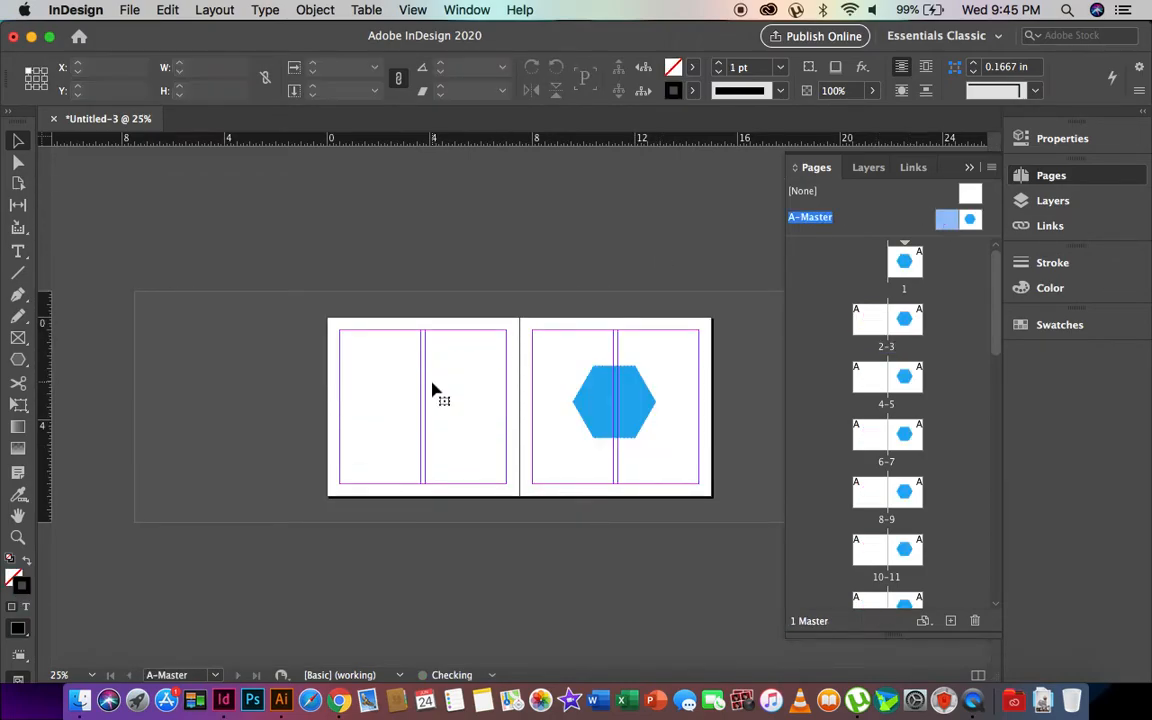
pyautogui.click(604, 400)
pyautogui.press('Delete')
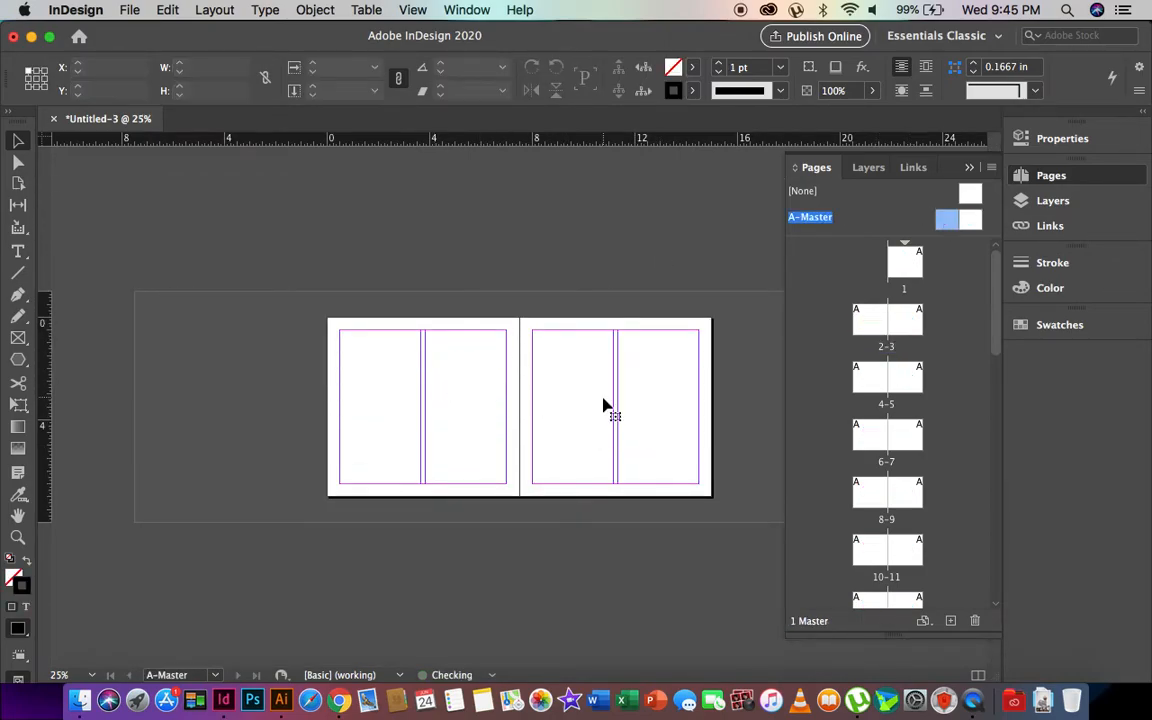
# Step: Zoom in on the A-Master spread to 50% and bring both of its pages into view
pyautogui.click(19, 537)
pyautogui.click(429, 420)
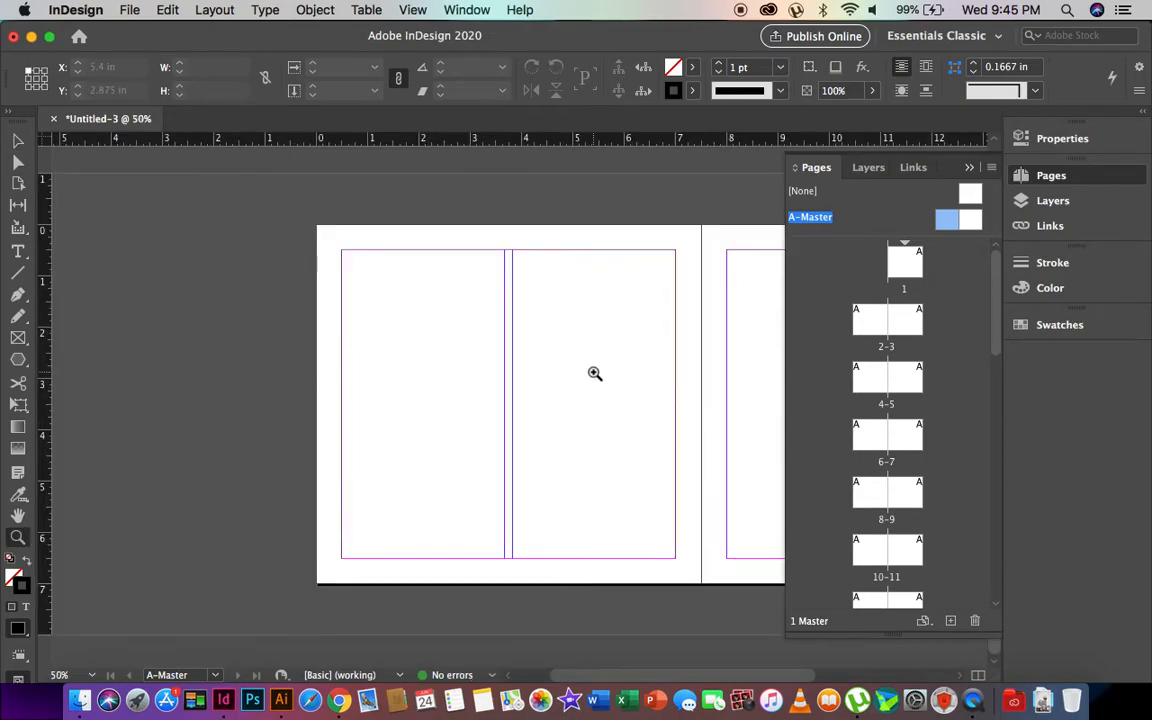
pyautogui.hscroll(5, 594, 373)
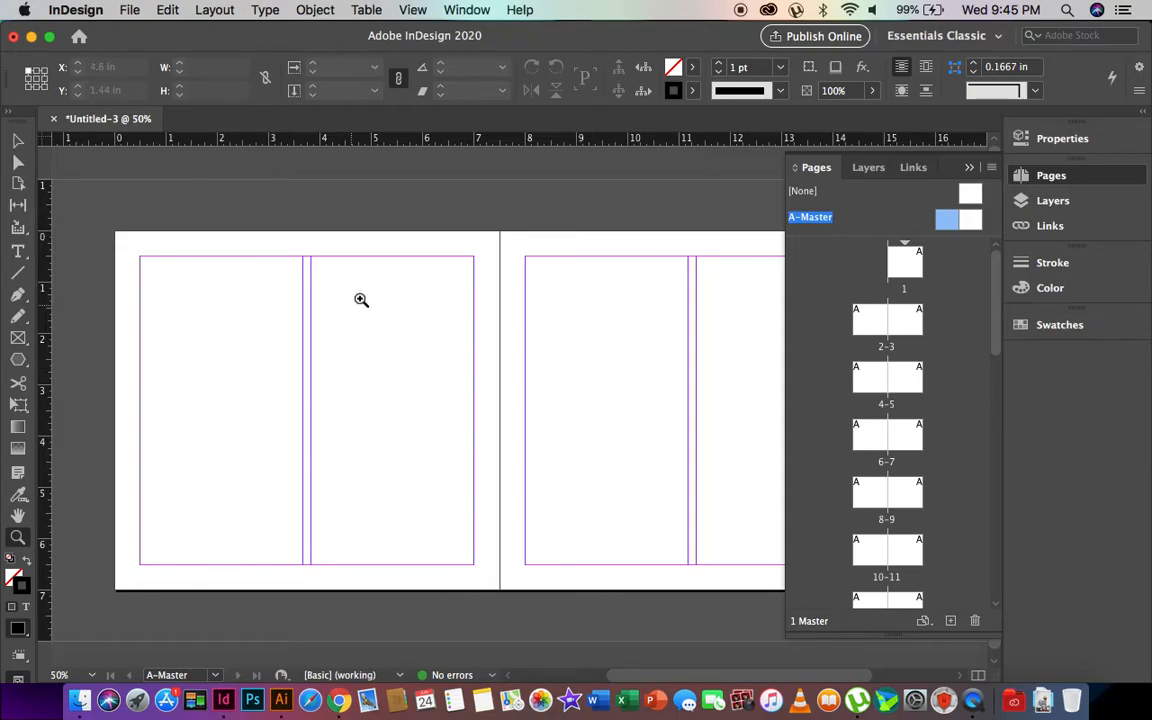
pyautogui.click(19, 141)
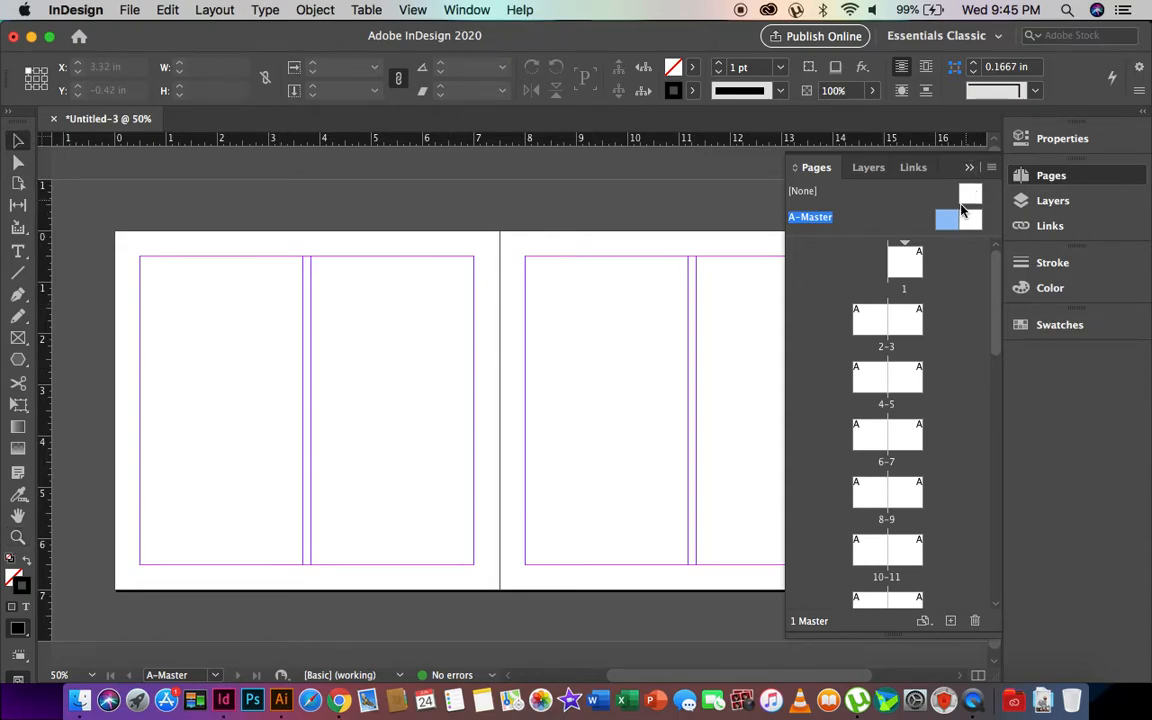
# Step: View page 1, then return to the A-Master spread and examine its empty pages and margins up close
pyautogui.doubleClick(915, 266)
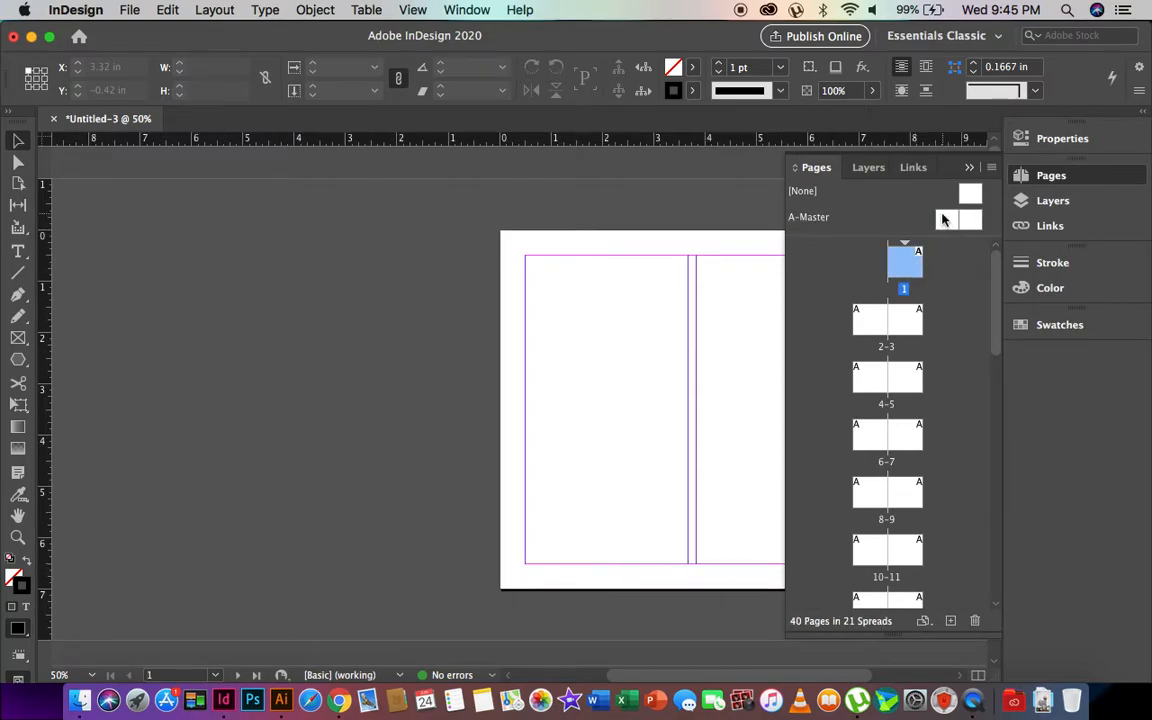
pyautogui.doubleClick(943, 219)
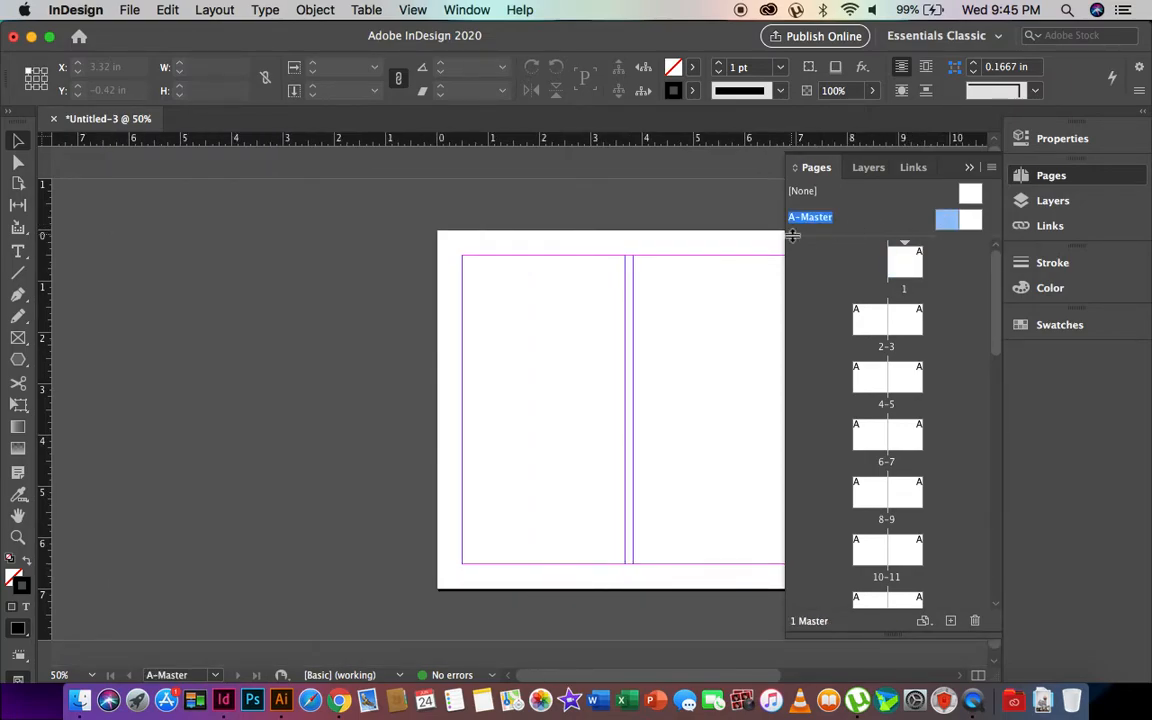
pyautogui.hscroll(10, 607, 342)
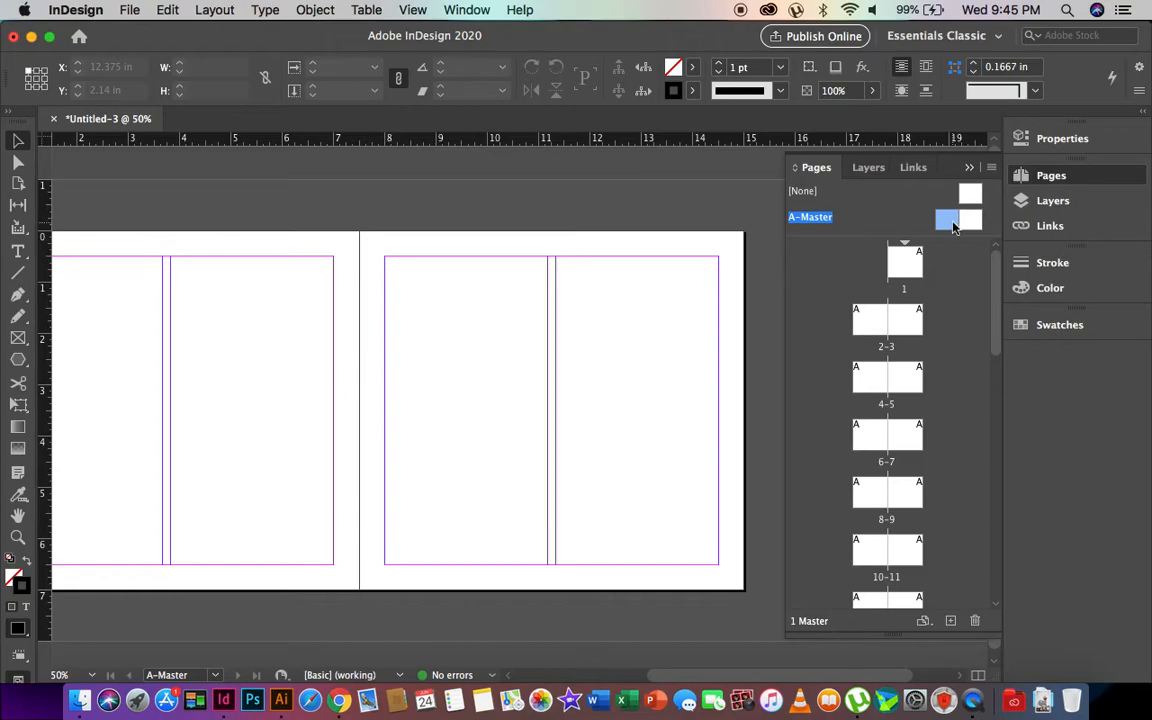
pyautogui.hscroll(-5, 519, 398)
pyautogui.press('z')
pyautogui.click(336, 311)
pyautogui.click(466, 310)
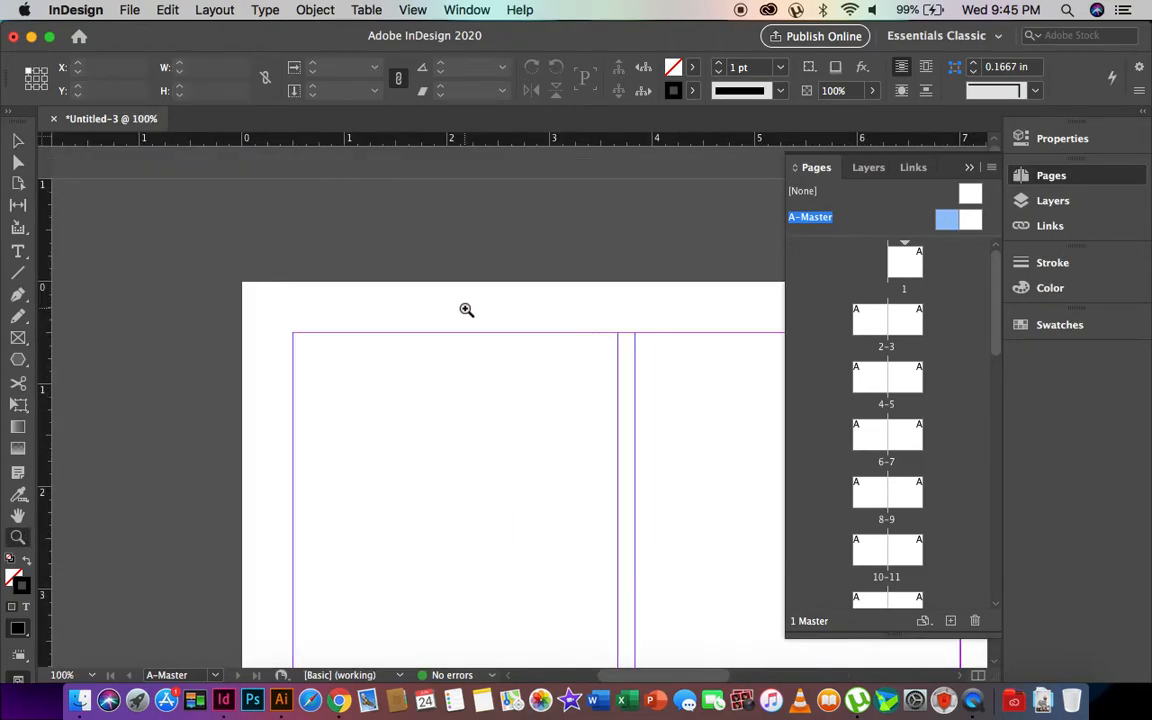
pyautogui.hscroll(5, 77, 465)
pyautogui.scroll(-3, 77, 465)
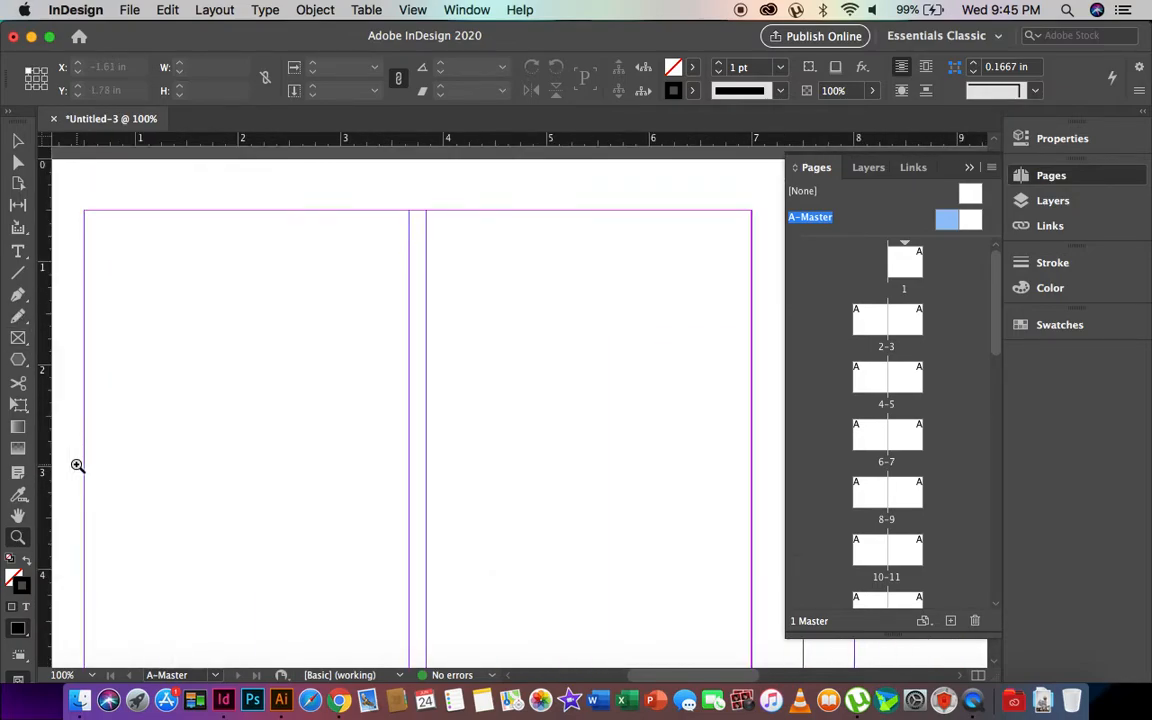
pyautogui.scroll(-5, 77, 465)
pyautogui.hscroll(4, 77, 465)
# Step: Add a text frame reading "Designer's Story" below the bottom margin of the left A-Master page, about 2.3 in wide and 0.18 in high
pyautogui.keyDown('alt'); pyautogui.click(303, 440); pyautogui.keyUp('alt')
pyautogui.keyDown('alt'); pyautogui.click(303, 440); pyautogui.keyUp('alt')
pyautogui.hscroll(2, 535, 354)
pyautogui.hscroll(1, 535, 354)
pyautogui.click(18, 251)
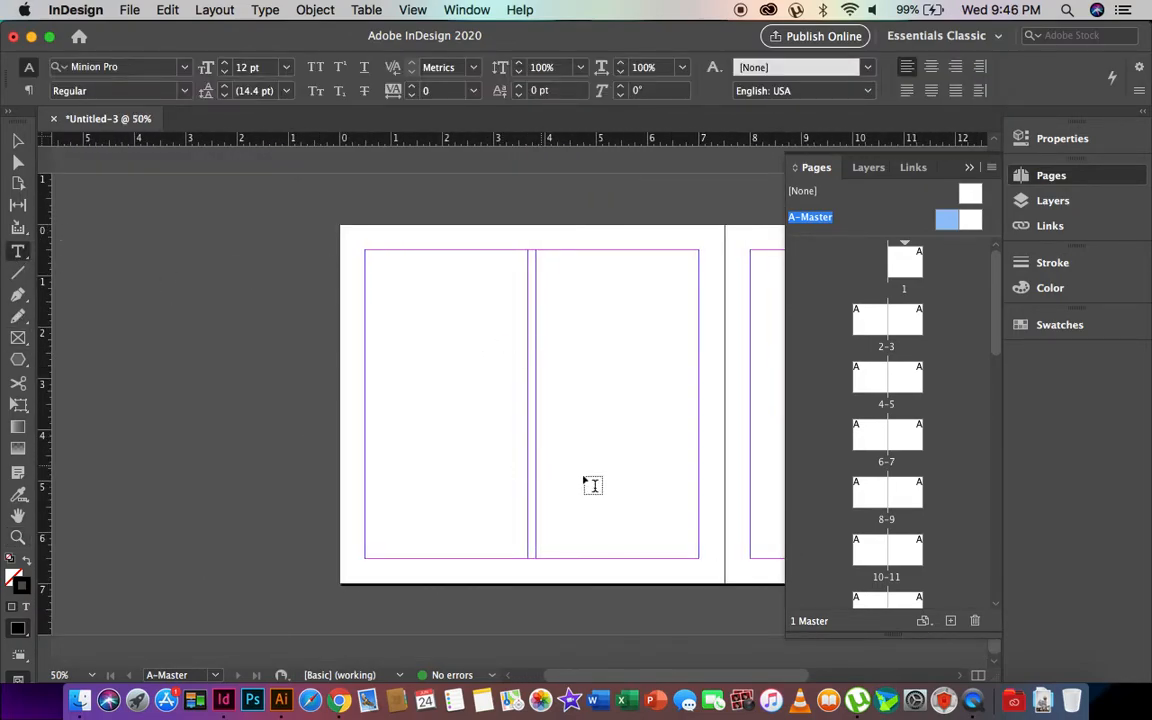
pyautogui.moveTo(480, 567); pyautogui.dragTo(599, 575)
pyautogui.write('De')
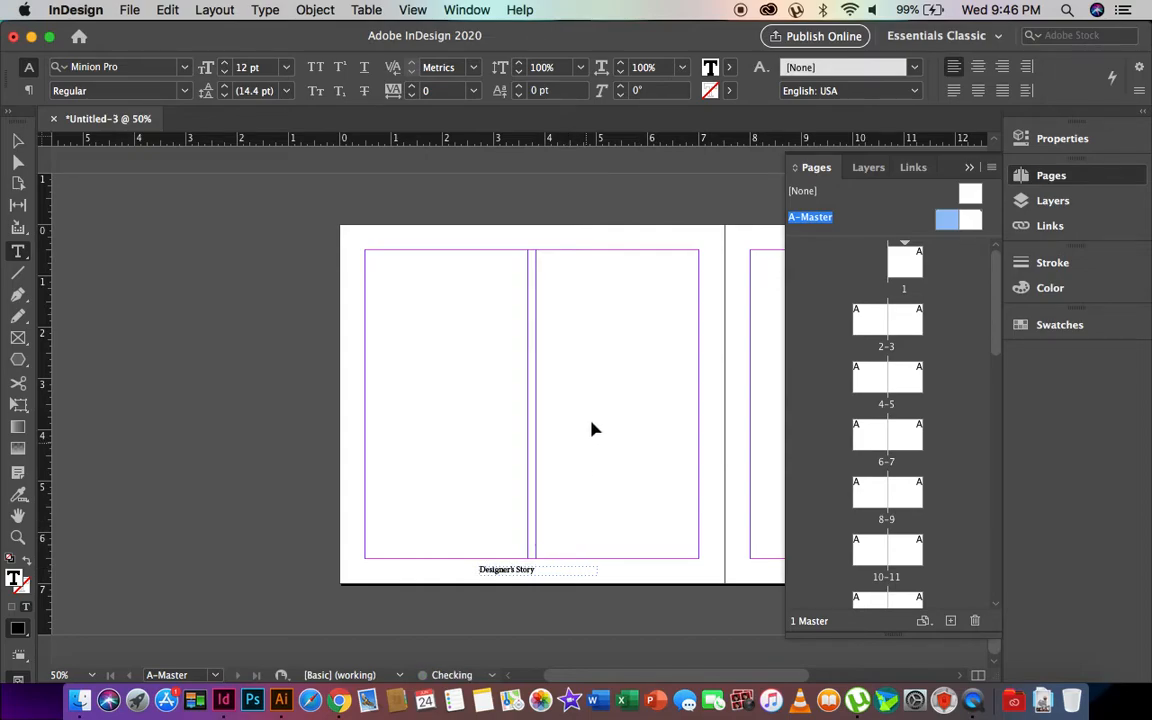
pyautogui.write("signer's Story")
# Step: Set the "Designer's Story" footer text in Futura Medium at 6 pt
pyautogui.press('super+a')
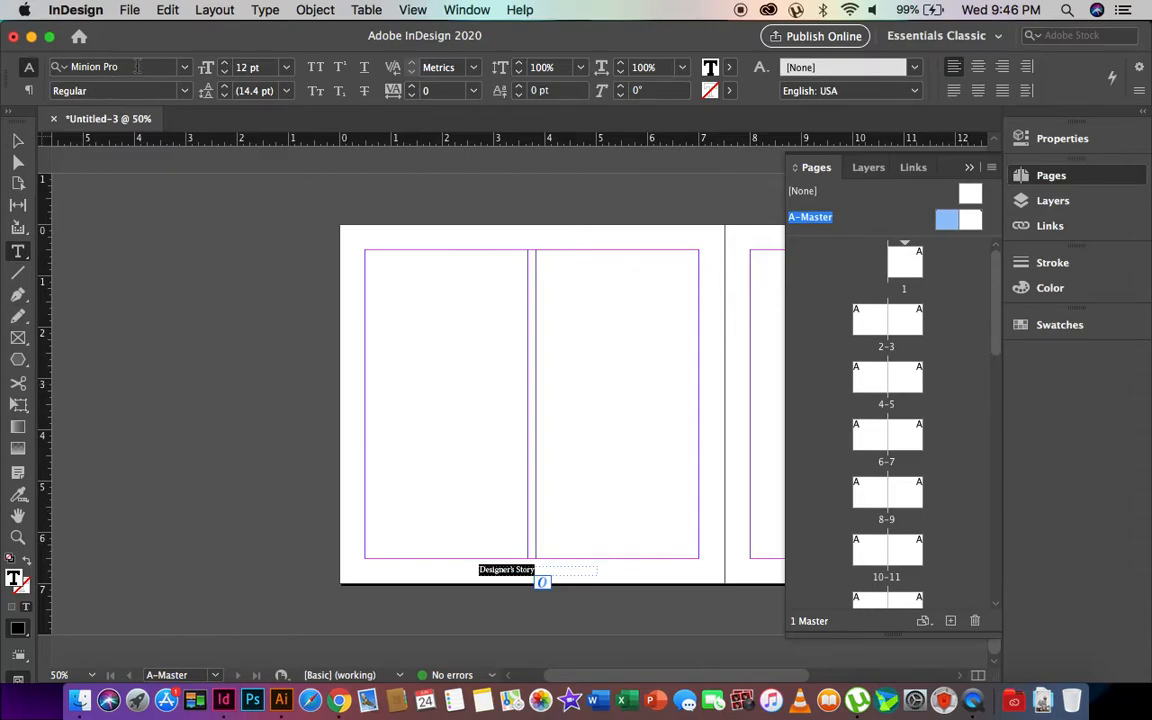
pyautogui.click(137, 66)
pyautogui.write('futu')
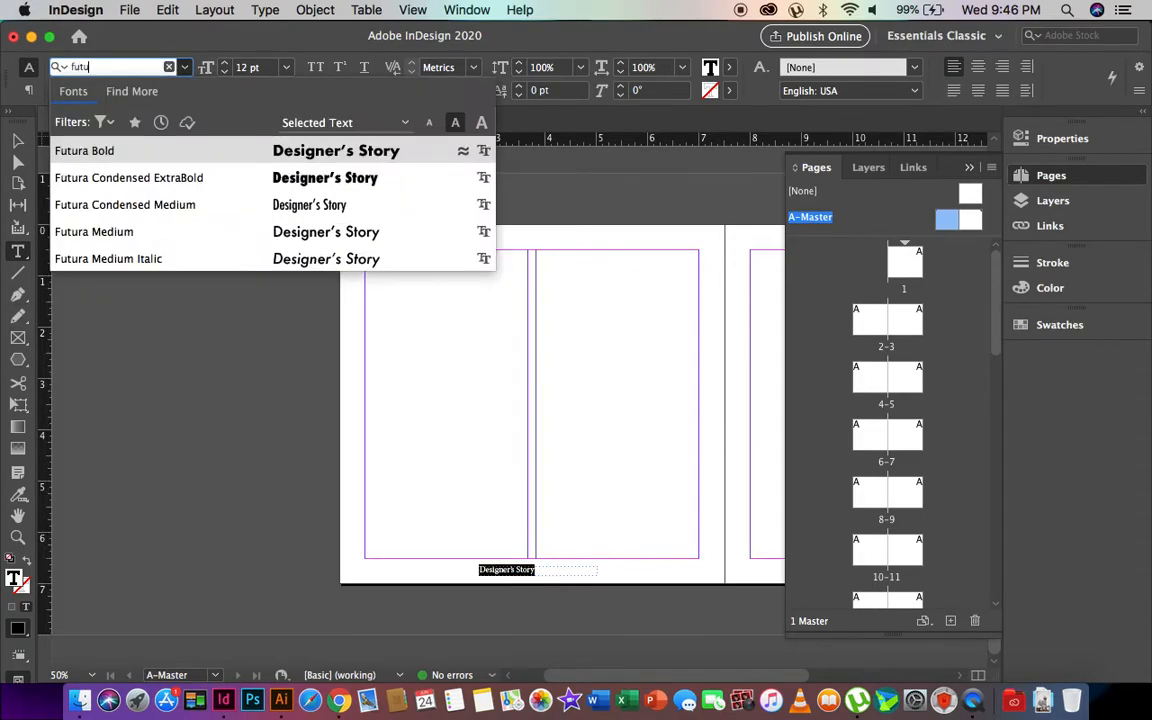
pyautogui.click(116, 231)
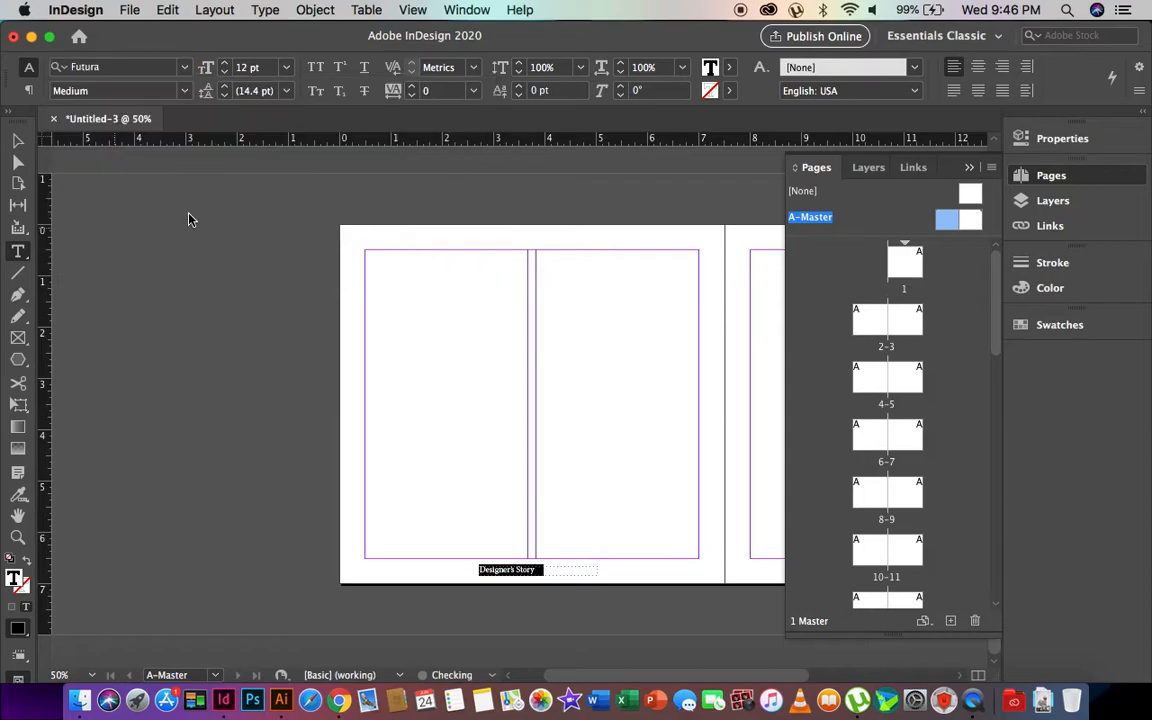
pyautogui.click(286, 67)
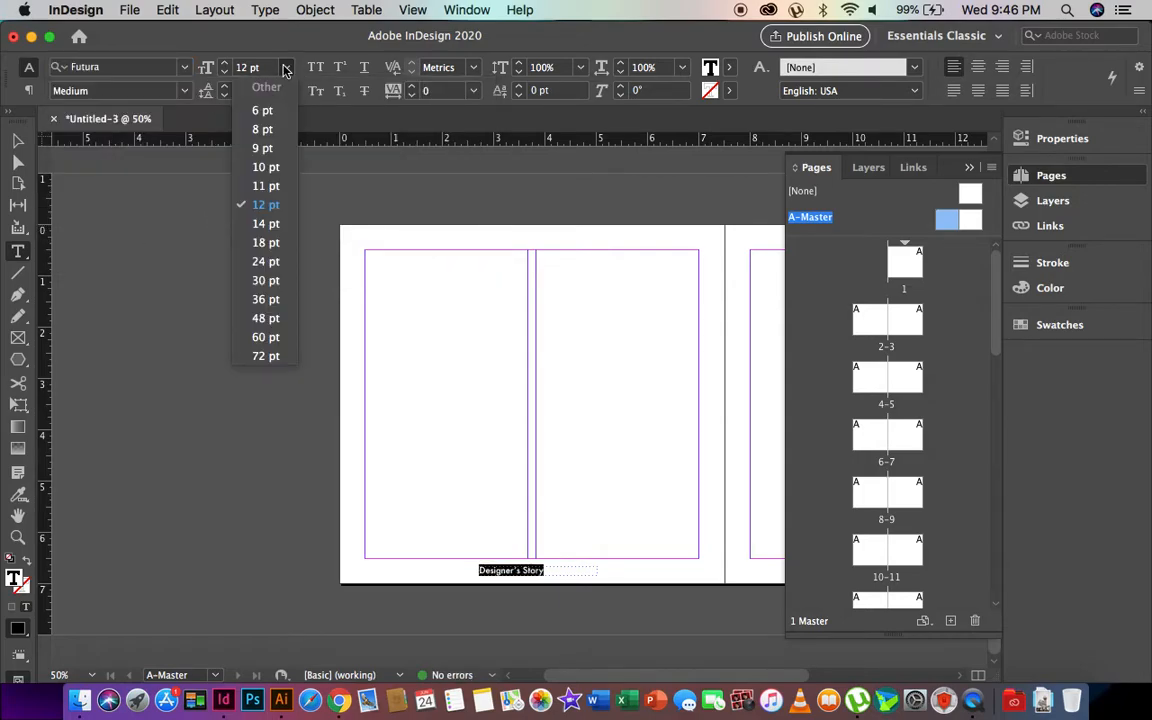
pyautogui.click(263, 129)
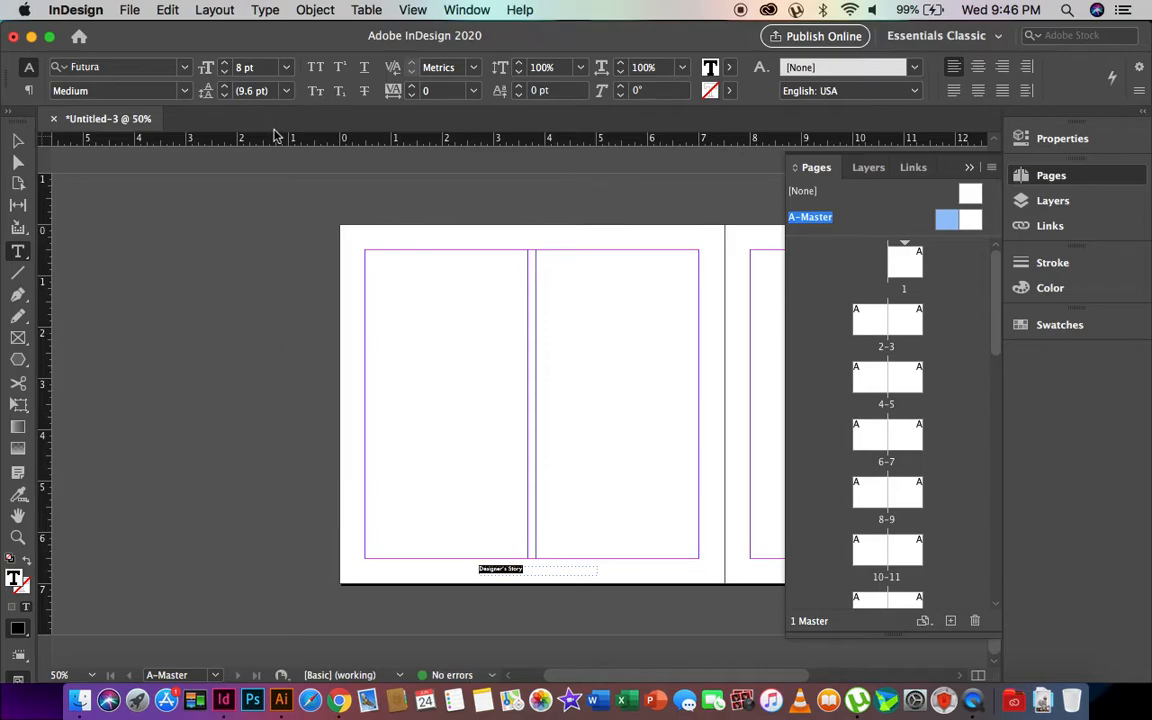
pyautogui.click(286, 67)
pyautogui.click(254, 107)
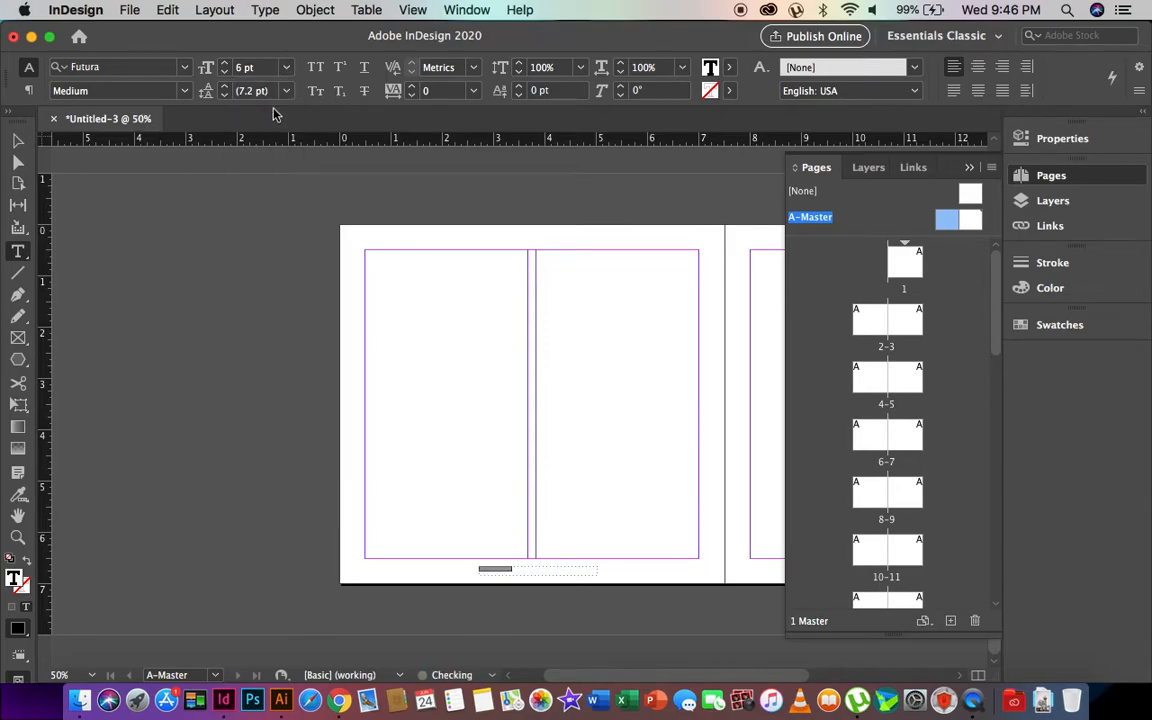
# Step: Lighten the footer text's black fill to a 60% tint
pyautogui.click(730, 68)
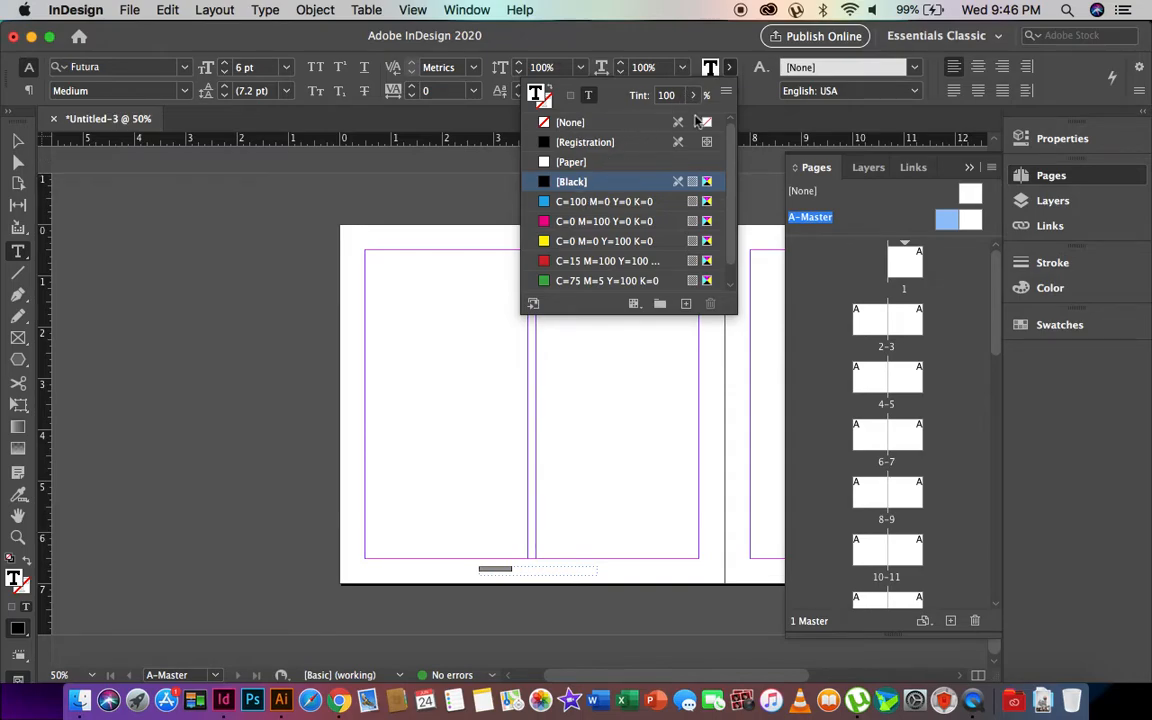
pyautogui.click(693, 95)
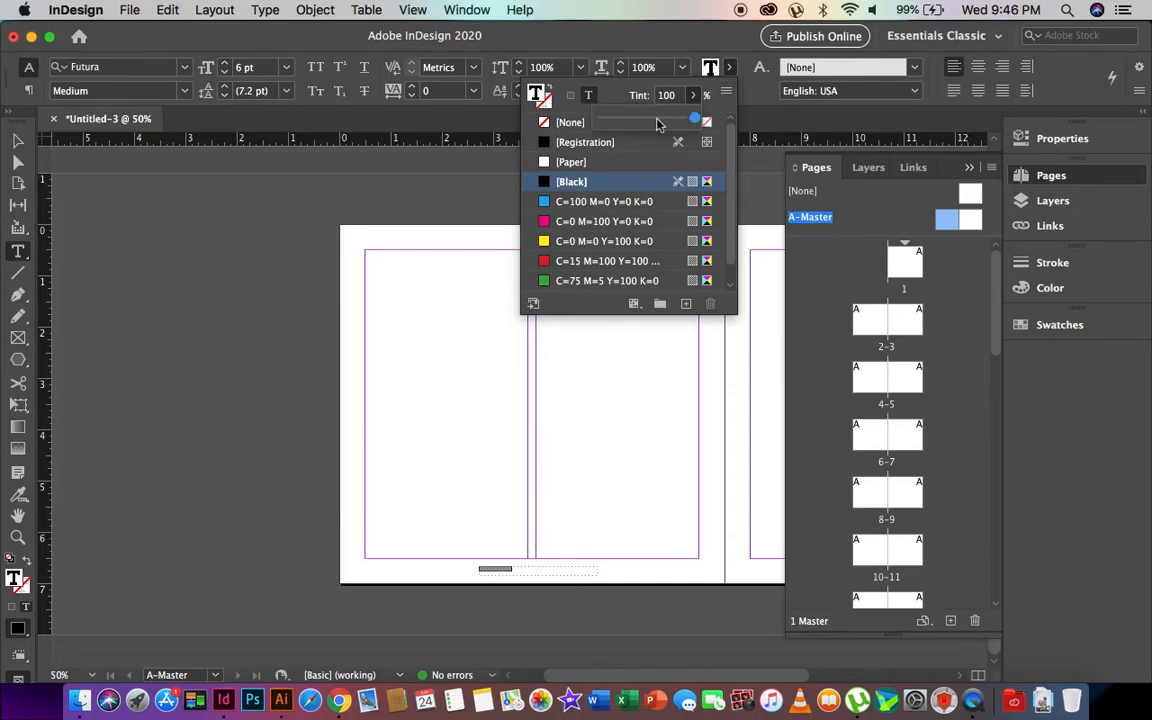
pyautogui.click(658, 120)
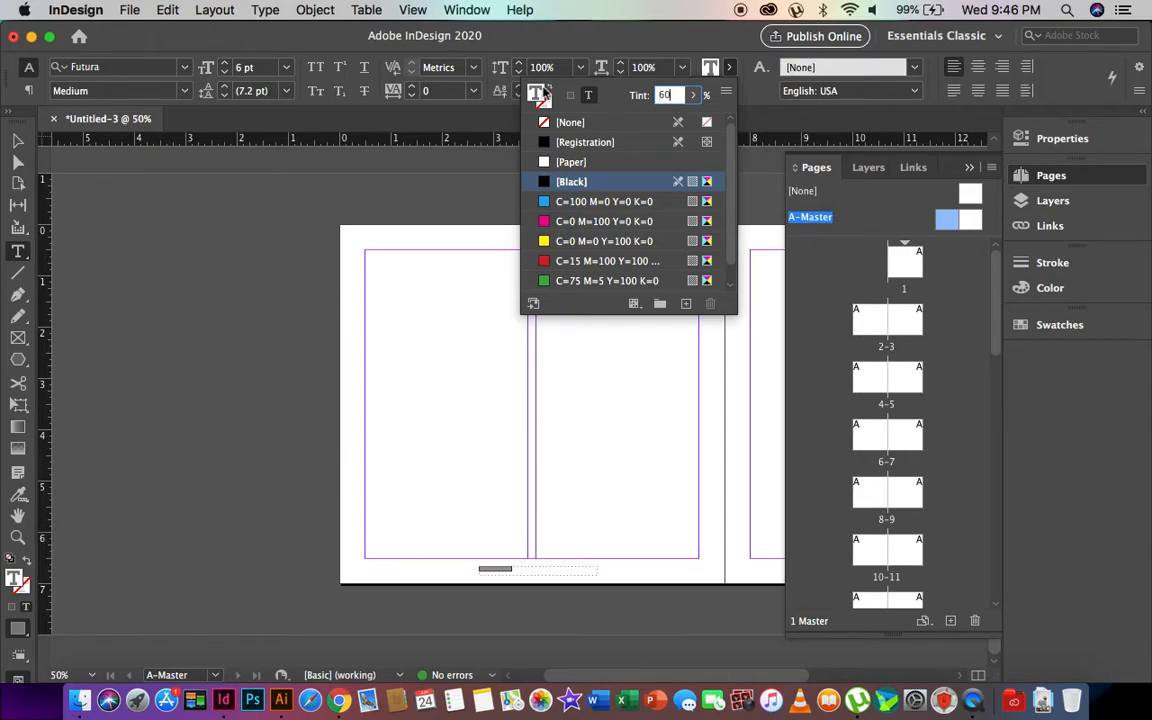
pyautogui.click(18, 140)
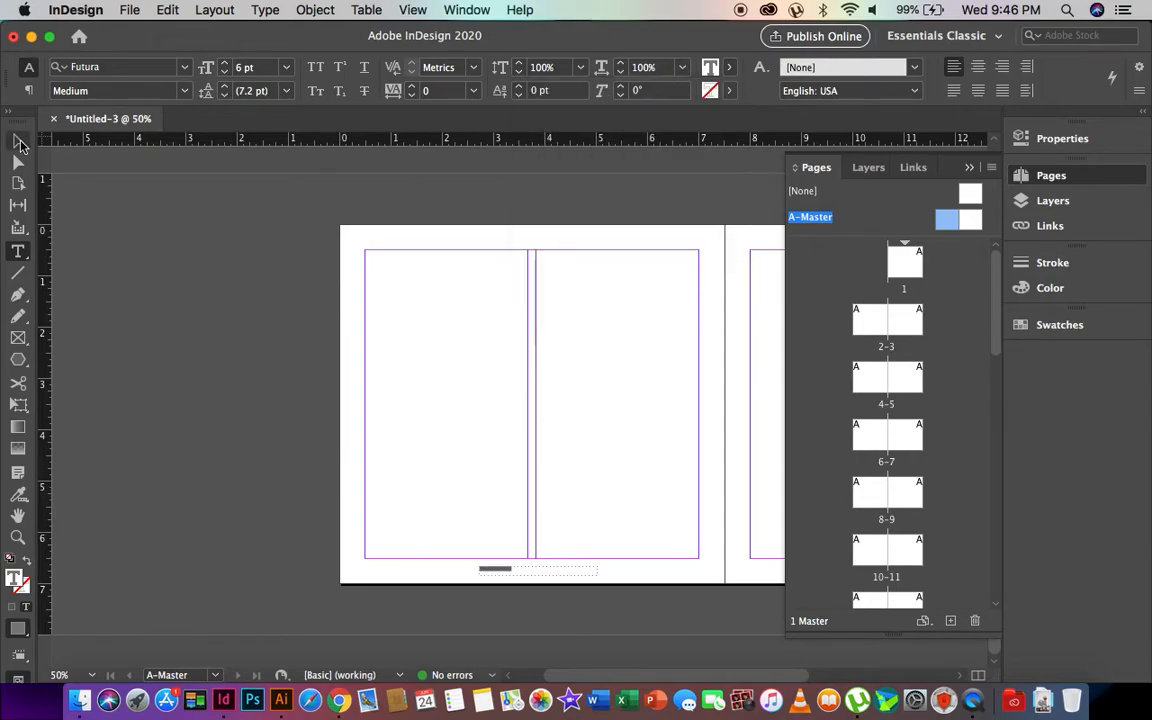
# Step: Center the footer text within its frame and align the frame to the page's horizontal center
pyautogui.click(19, 539)
pyautogui.moveTo(432, 519); pyautogui.dragTo(663, 599)
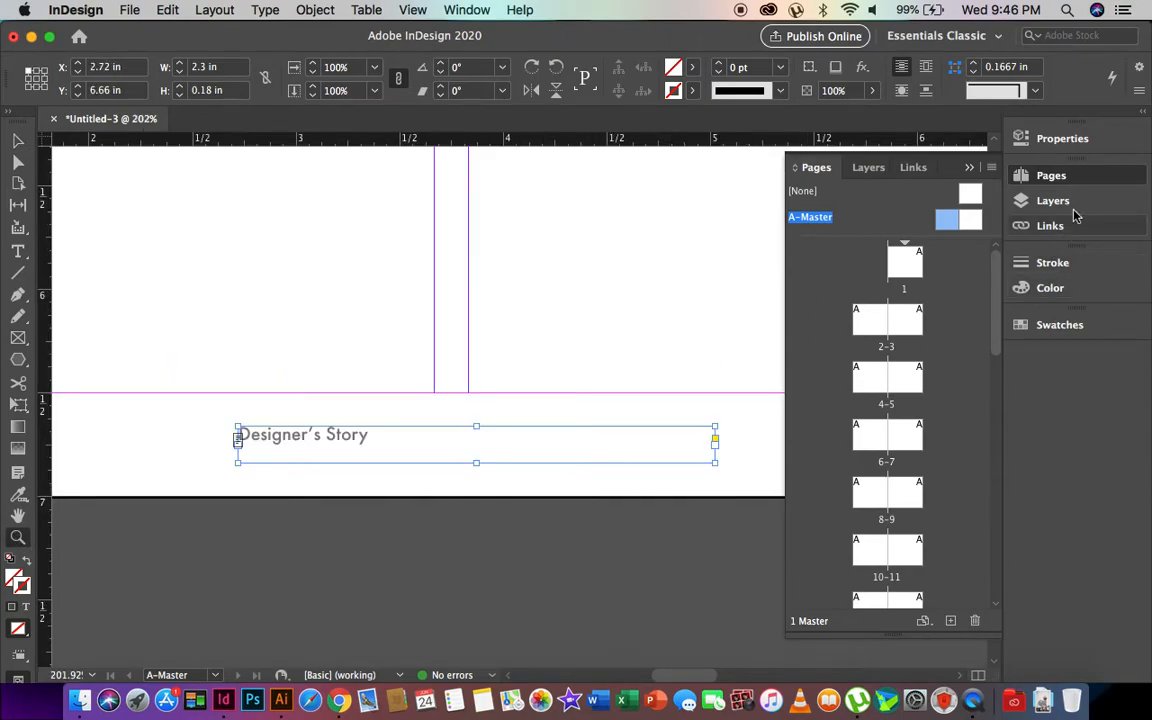
pyautogui.click(1073, 140)
pyautogui.moveTo(997, 389); pyautogui.dragTo(985, 522)
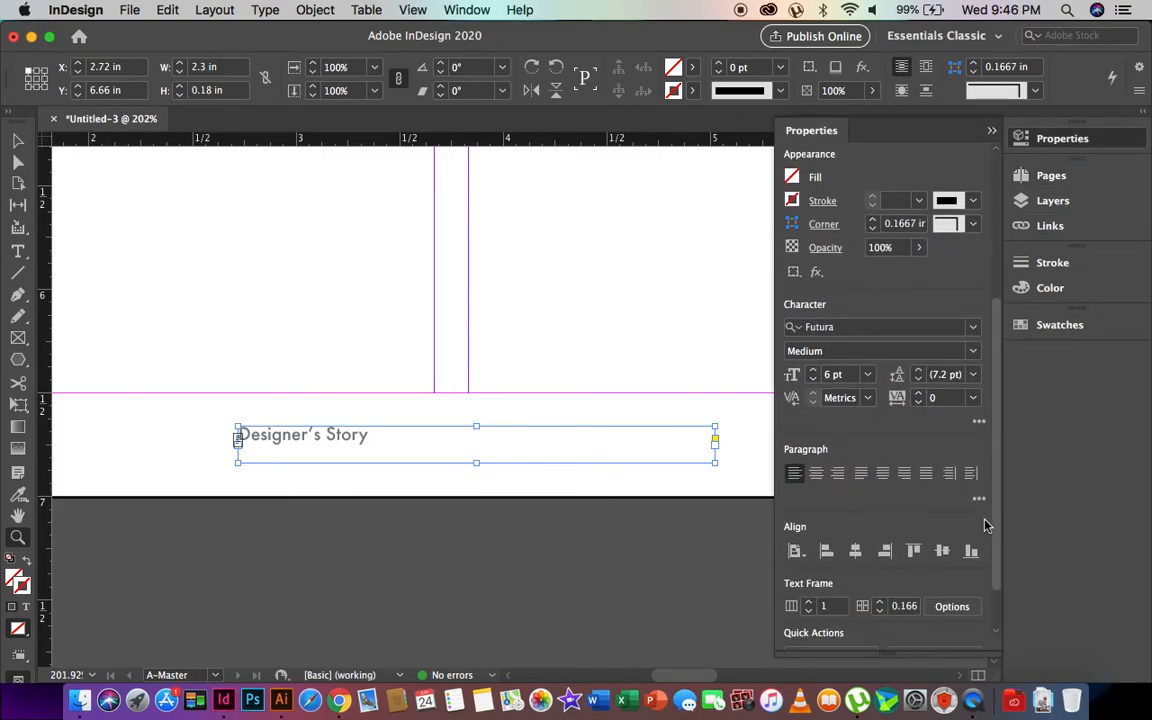
pyautogui.click(817, 475)
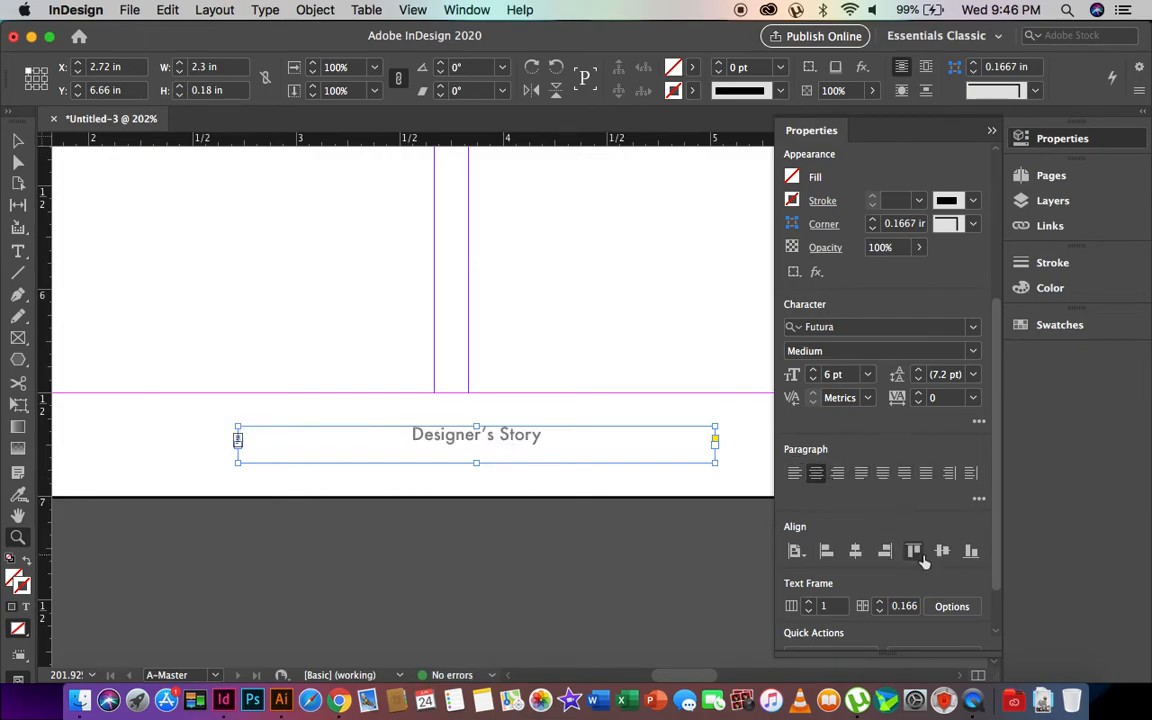
pyautogui.click(856, 551)
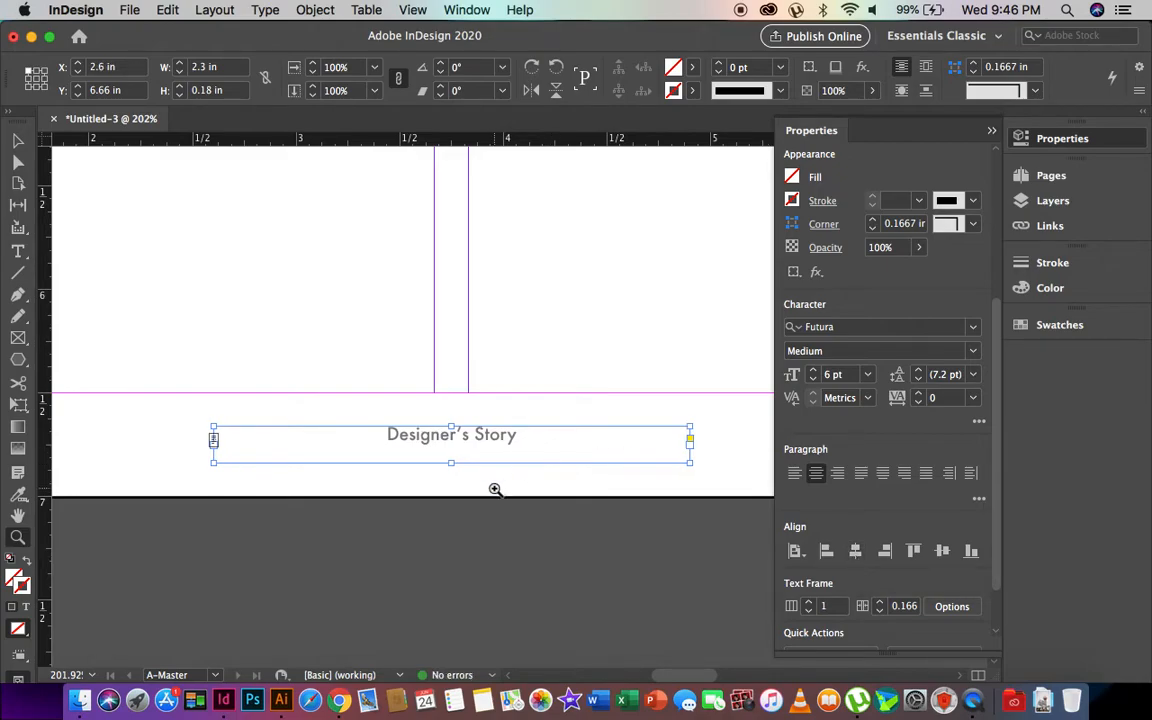
# Step: Shrink the footer frame around its text to about 0.78 by 0.105 in and realign it to the horizontal center
pyautogui.click(18, 143)
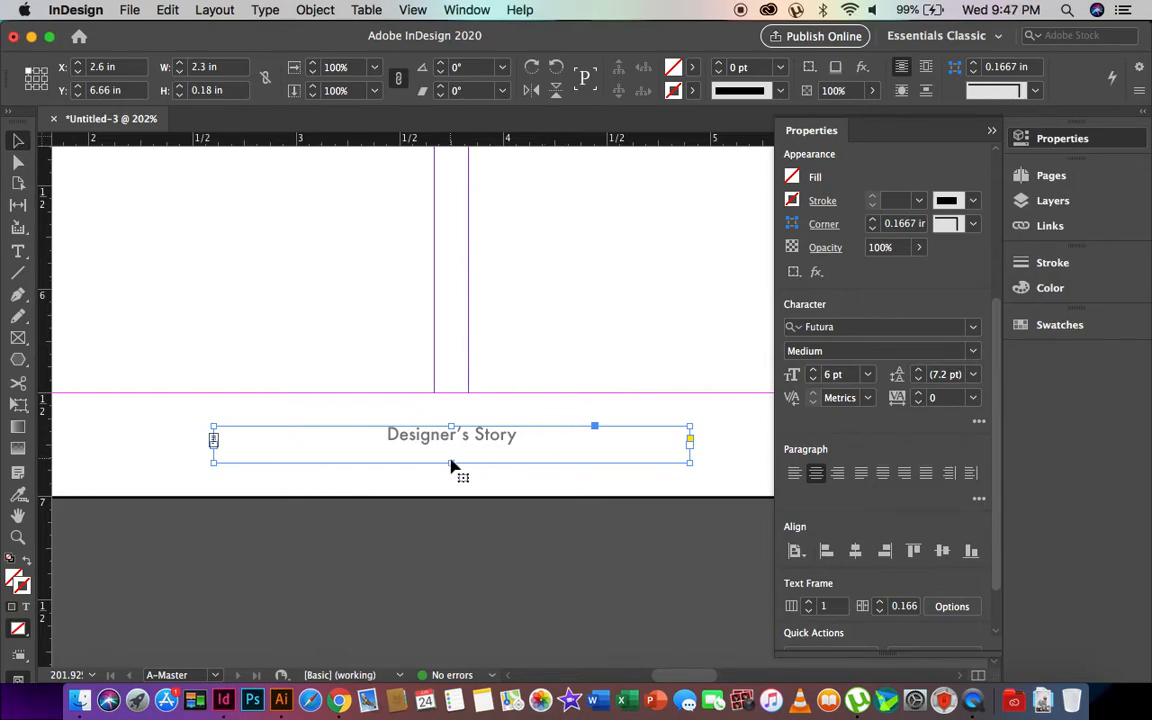
pyautogui.moveTo(451, 465); pyautogui.dragTo(451, 448)
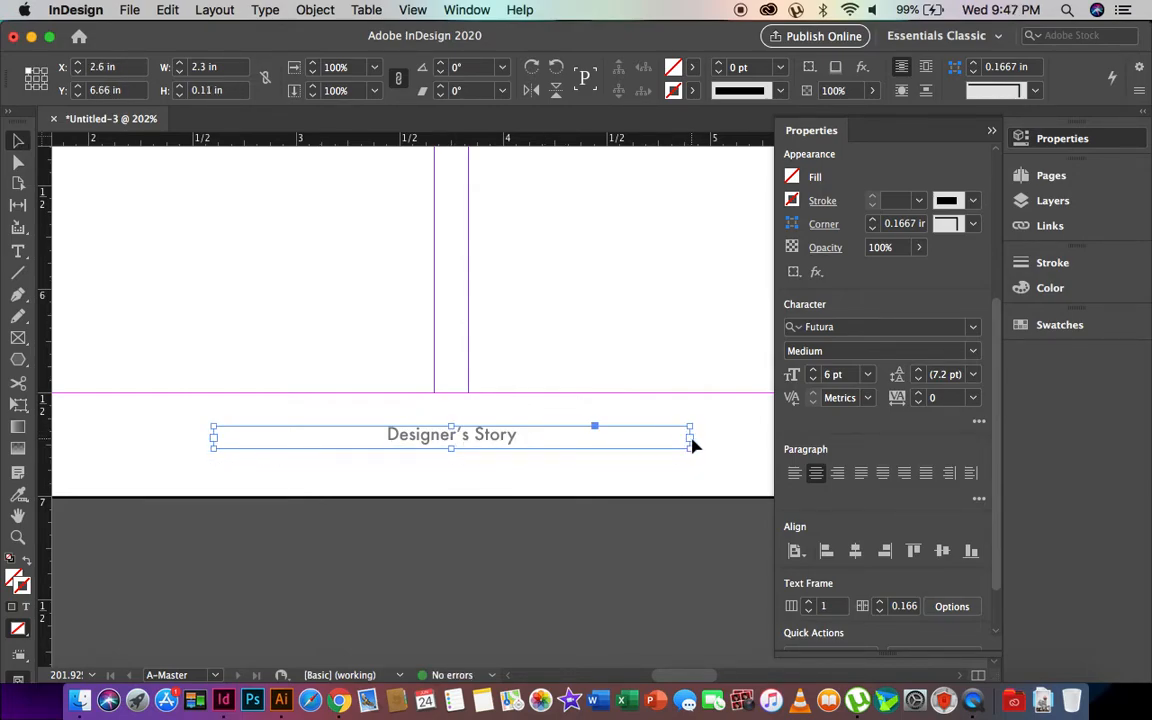
pyautogui.moveTo(689, 448); pyautogui.dragTo(531, 448)
pyautogui.moveTo(213, 448); pyautogui.dragTo(368, 446)
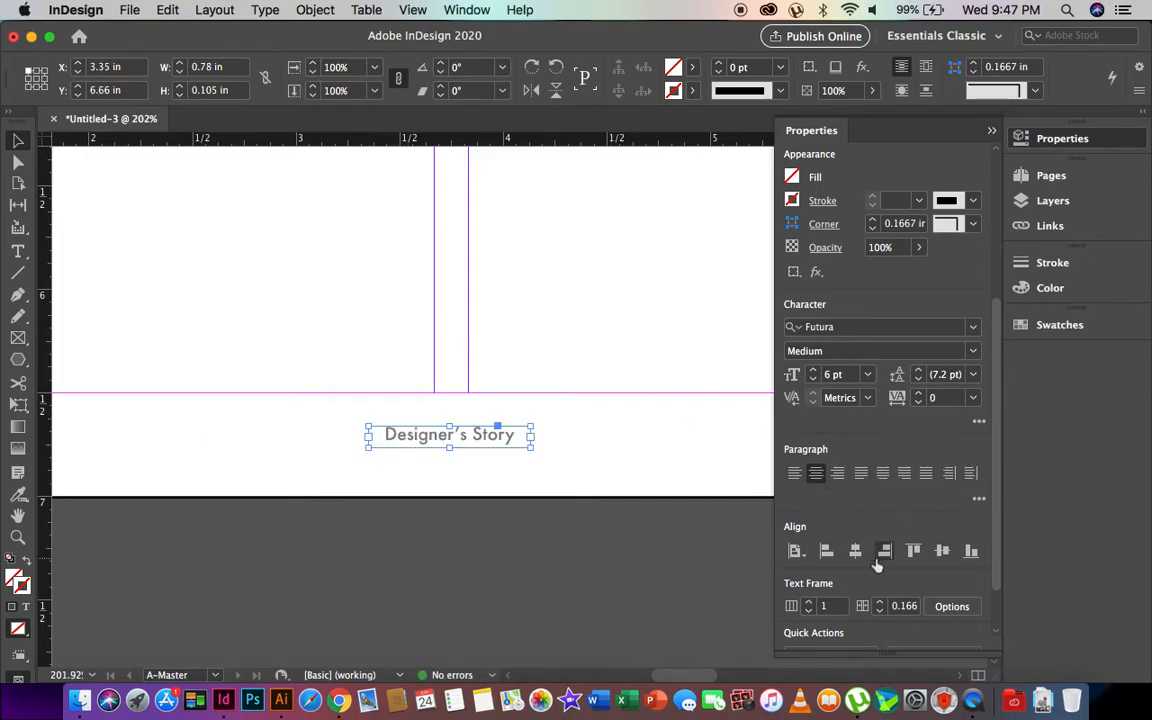
pyautogui.click(857, 557)
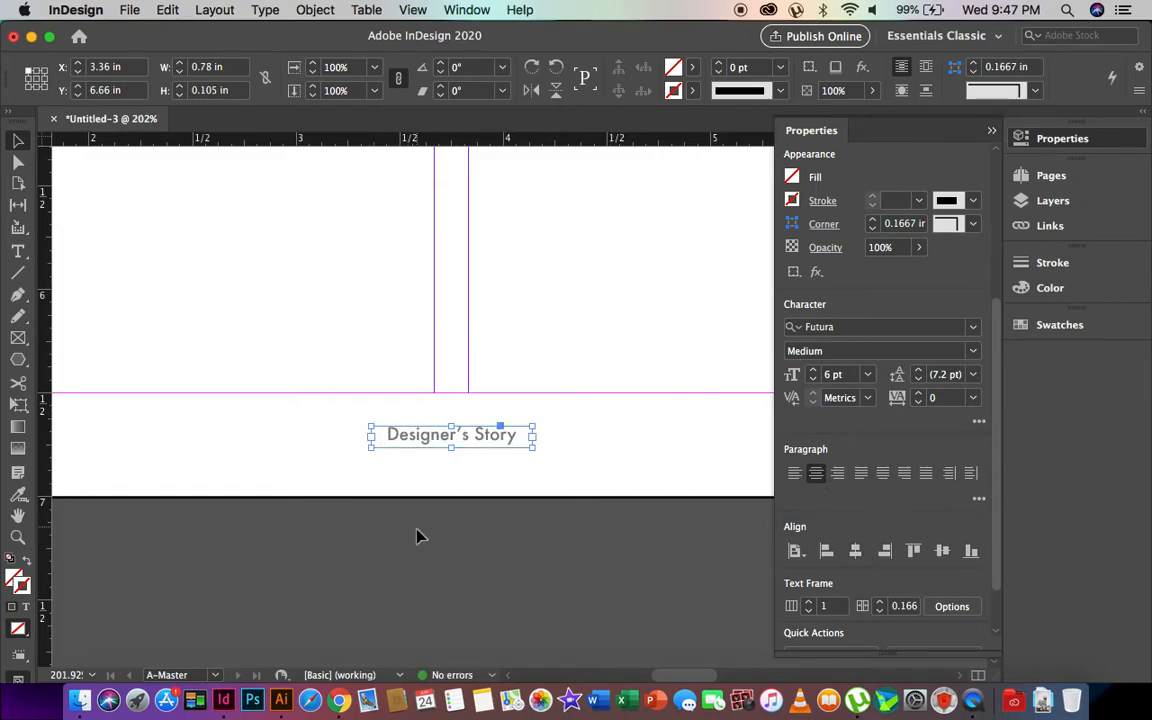
# Step: Nudge the footer frame down slightly to a Y position of about 6.7 in and deselect it
pyautogui.press('Down')
pyautogui.press('Down')
pyautogui.press('Down')
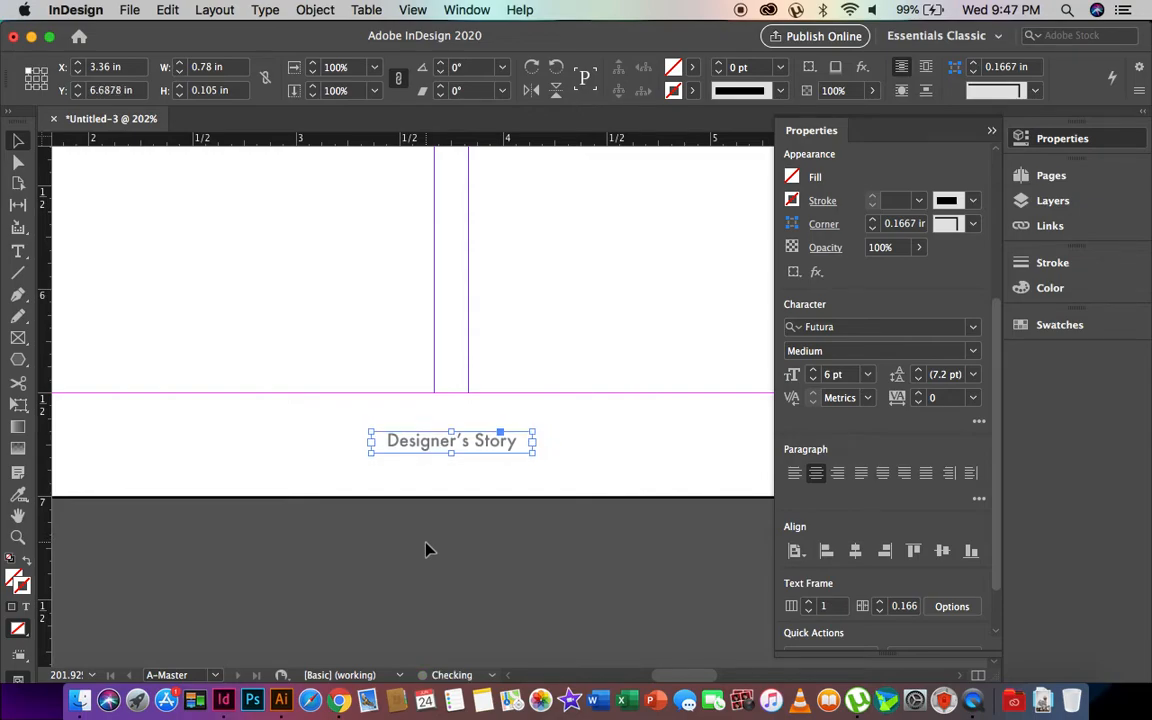
pyautogui.click(342, 525)
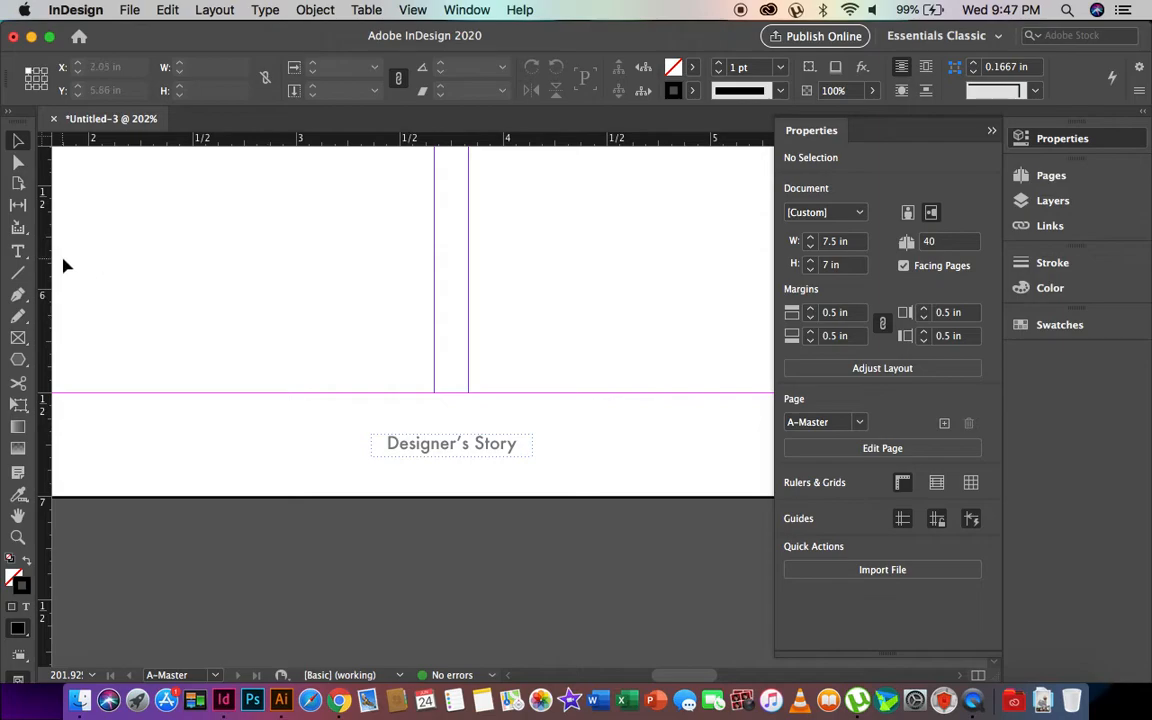
# Step: Draw a horizontal line about 2.865 in long from the left edge of the footer frame to the page's left margin
pyautogui.click(18, 272)
pyautogui.hscroll(-5, 365, 400)
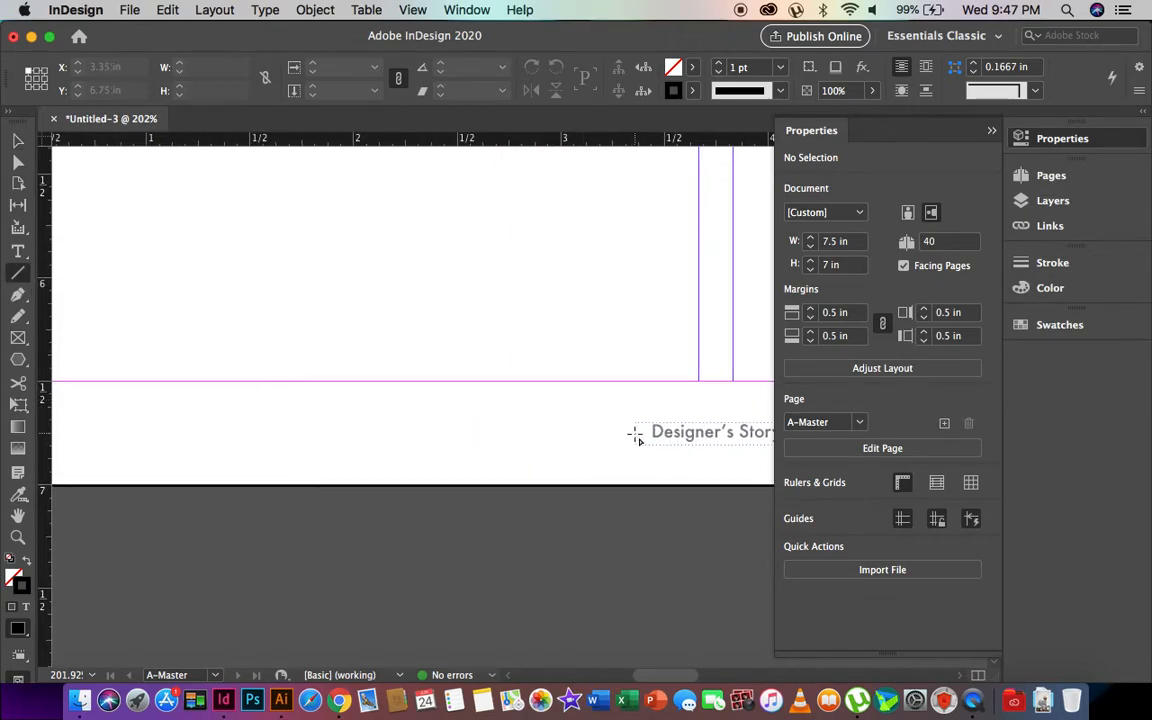
pyautogui.moveTo(636, 435); pyautogui.dragTo(713, 430)
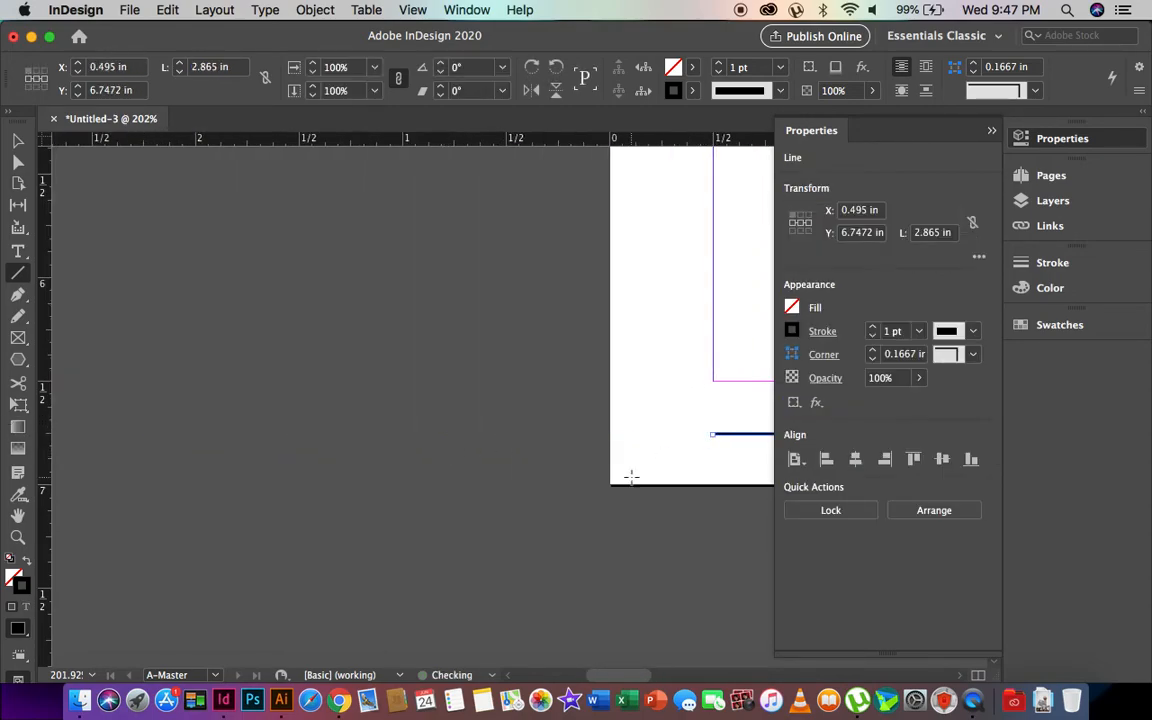
# Step: Duplicate the footer line and place the copy between the right edge of the footer frame and the page's right margin
pyautogui.hscroll(4, 631, 477)
pyautogui.click(18, 538)
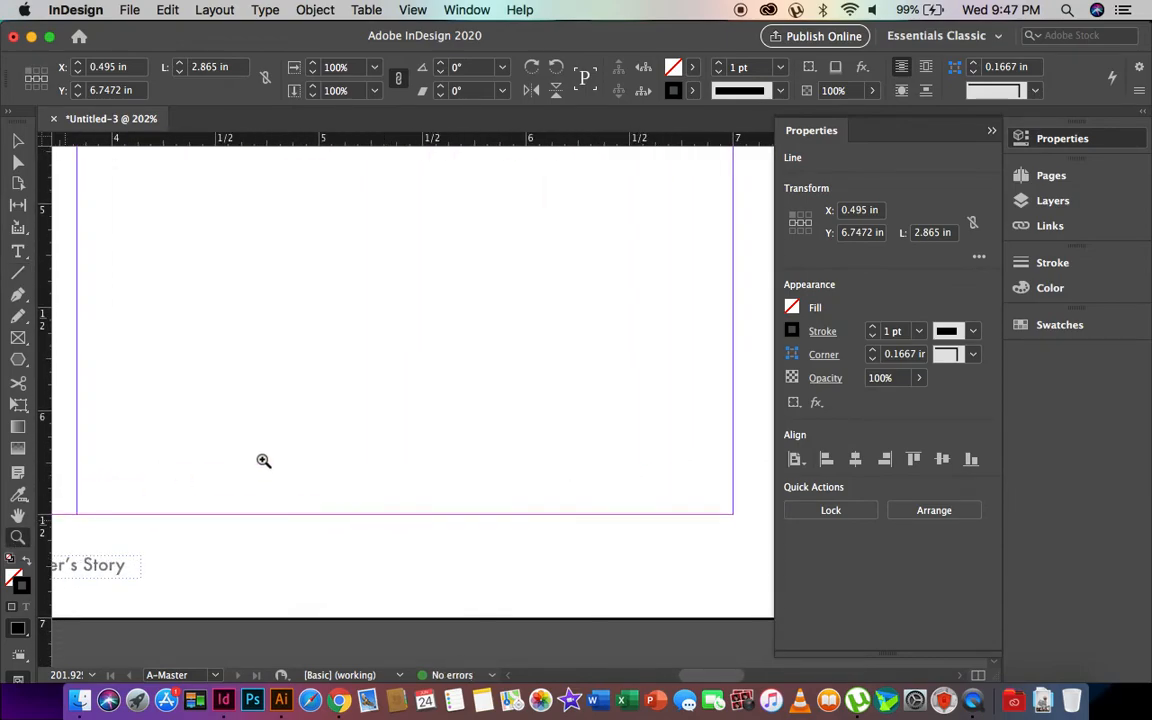
pyautogui.keyDown('alt'); pyautogui.click(424, 445); pyautogui.keyUp('alt')
pyautogui.keyDown('alt'); pyautogui.click(424, 445); pyautogui.keyUp('alt')
pyautogui.keyDown('alt'); pyautogui.click(291, 386); pyautogui.keyUp('alt')
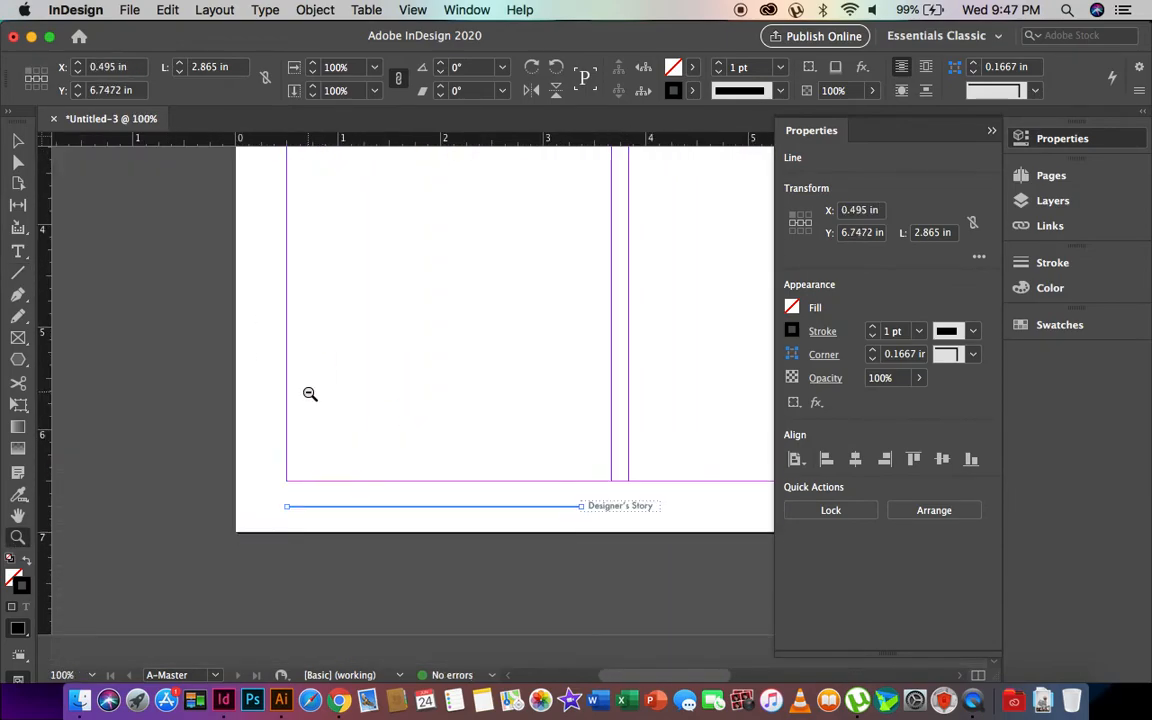
pyautogui.click(18, 140)
pyautogui.hscroll(4, 501, 309)
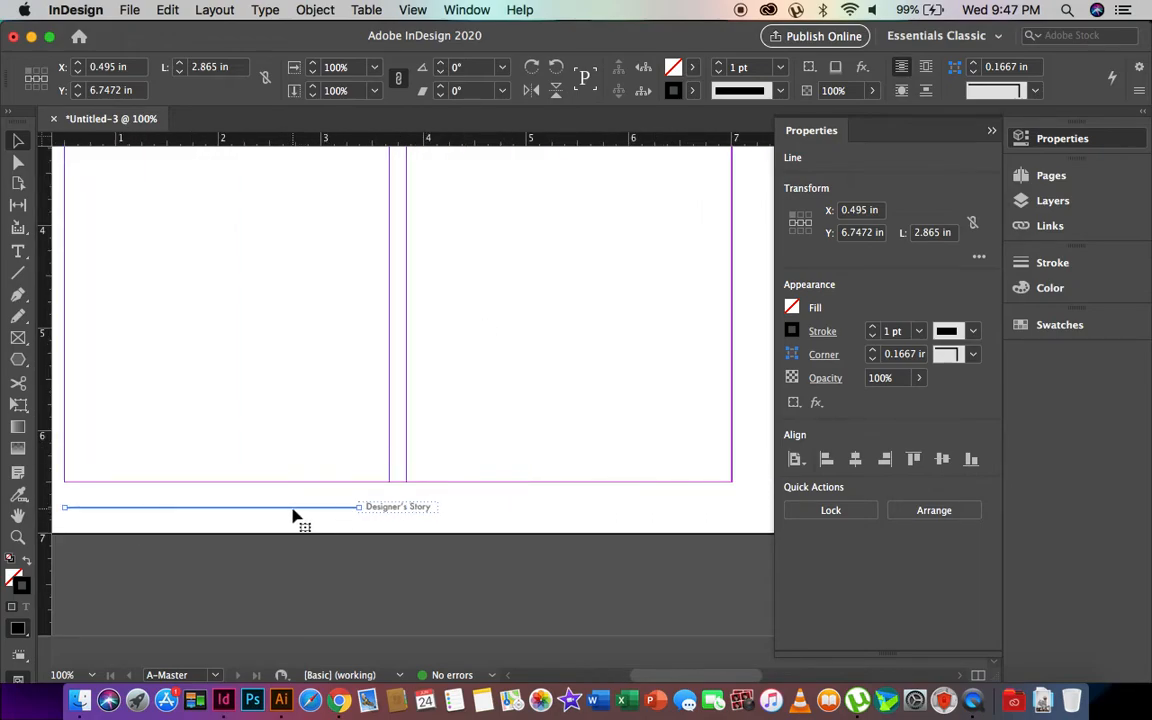
pyautogui.press('super+v')
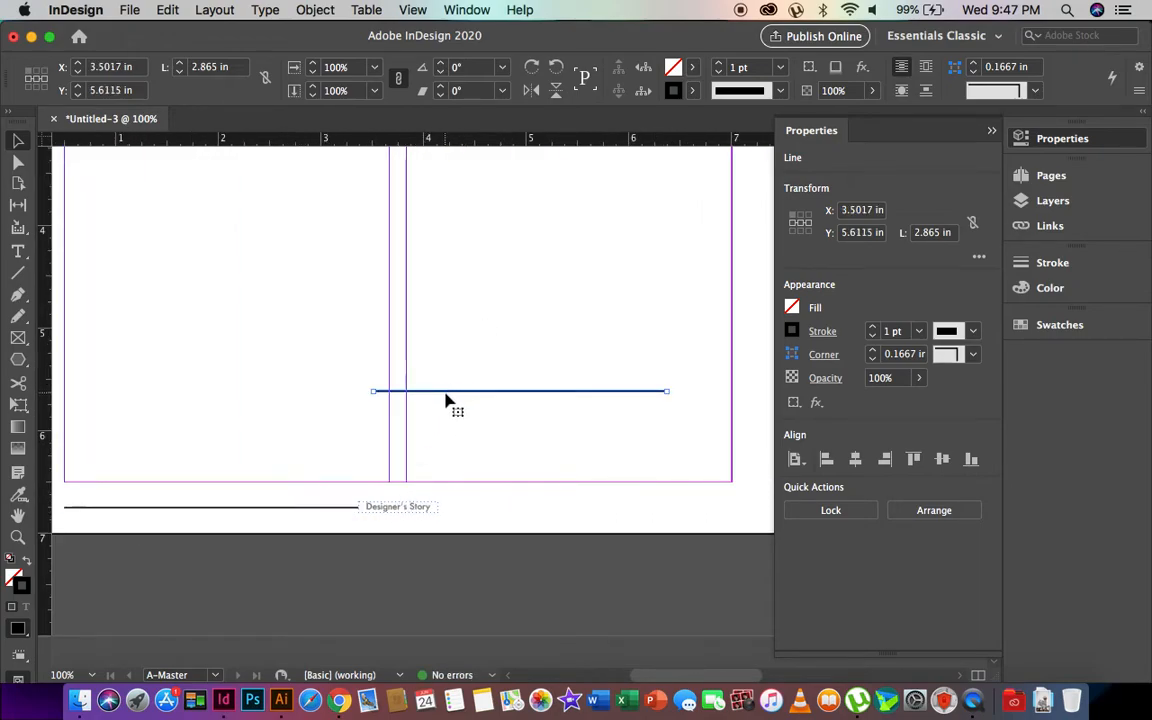
pyautogui.moveTo(432, 396); pyautogui.dragTo(503, 515)
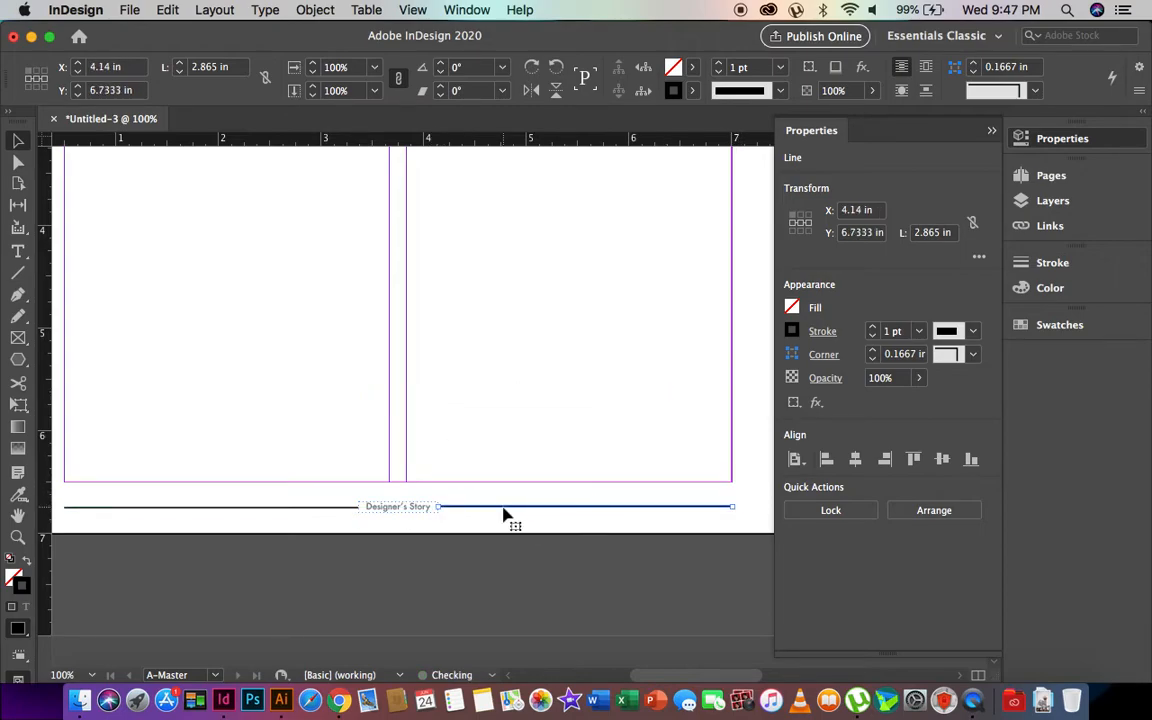
# Step: Recolour the strokes of both footer lines to the C=100 M=0 Y=0 K=0 swatch and deselect them
pyautogui.click(503, 569)
pyautogui.click(350, 508)
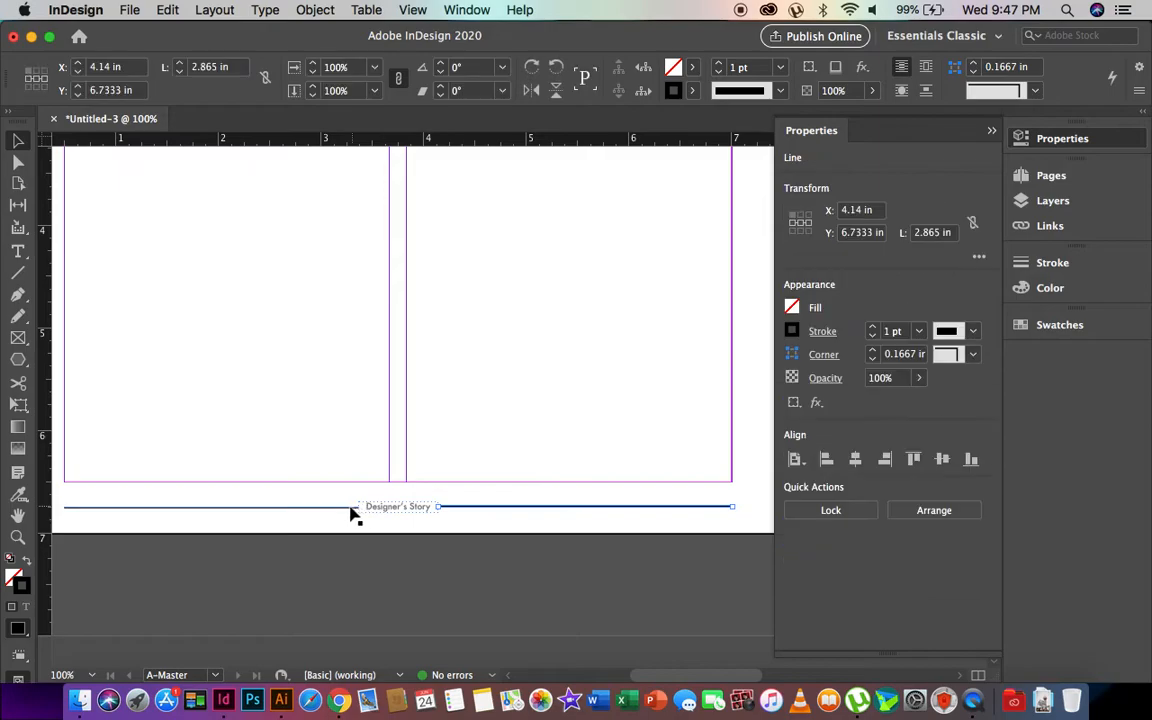
pyautogui.click(687, 92)
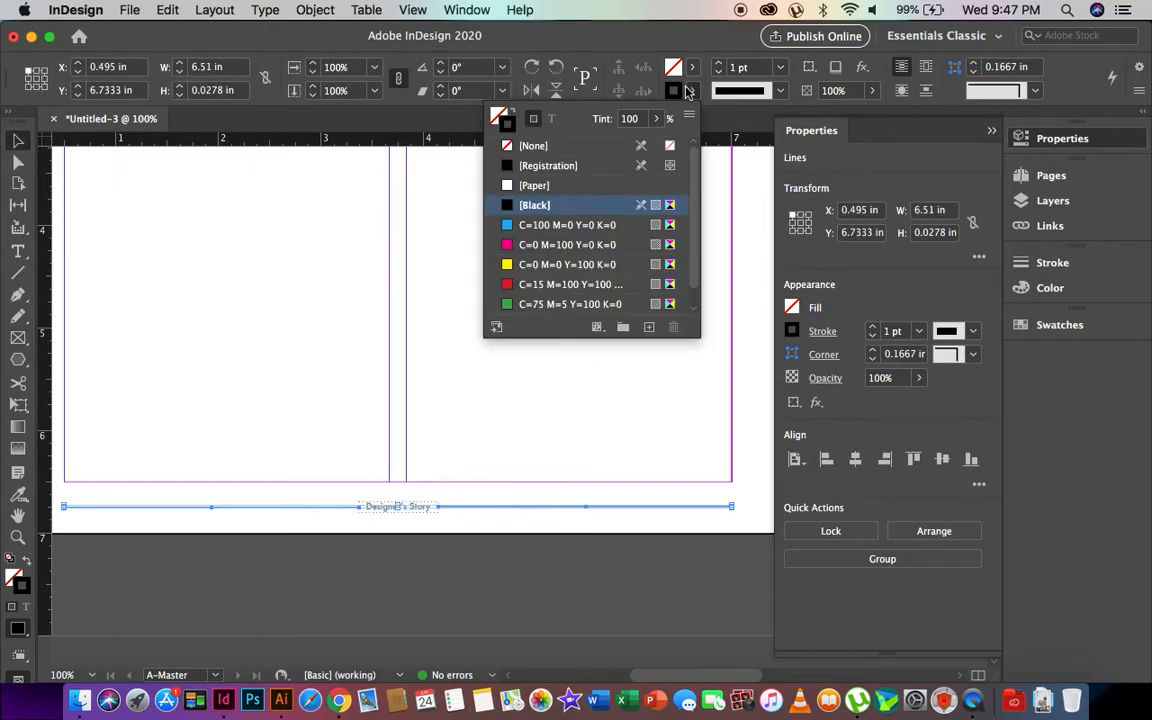
pyautogui.click(593, 229)
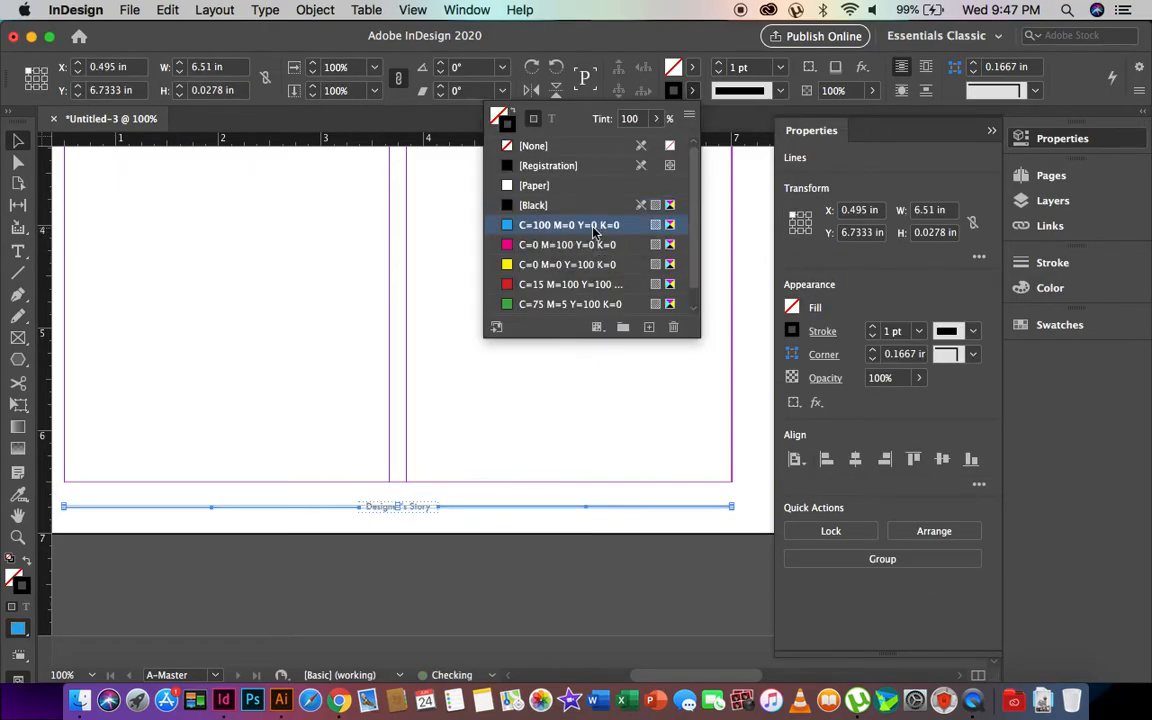
pyautogui.click(476, 604)
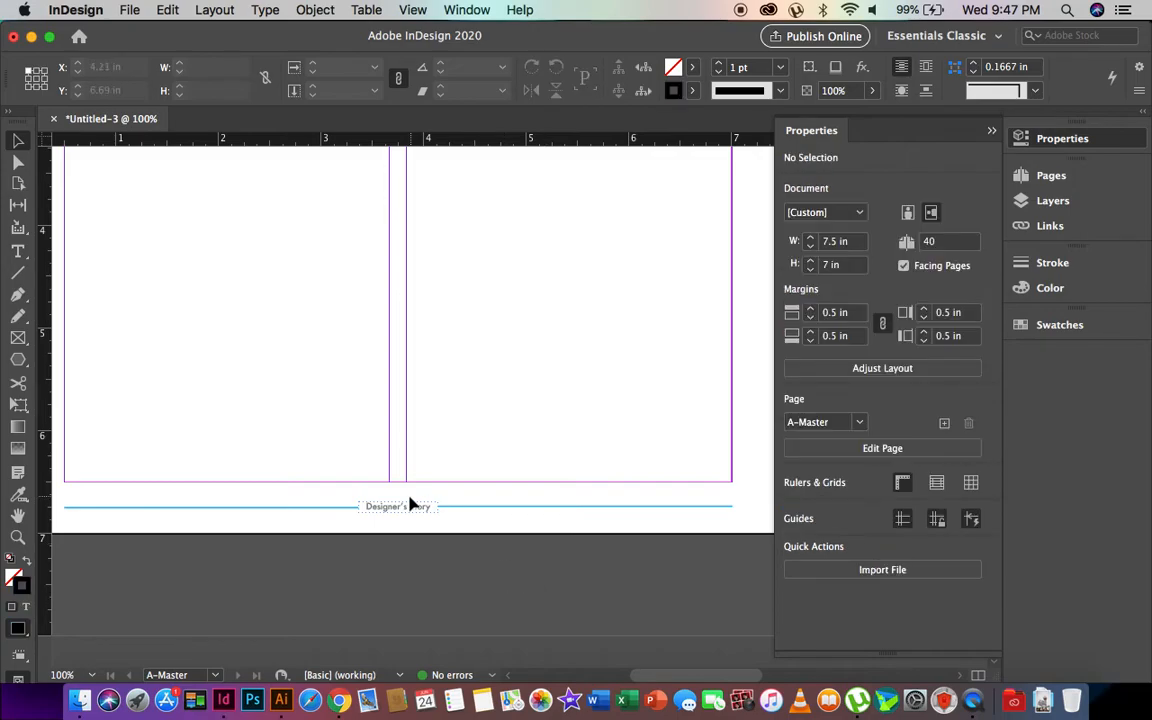
# Step: Examine the left A-Master page from top to bottom and as a whole at 50% with its footer
pyautogui.scroll(1, 410, 505)
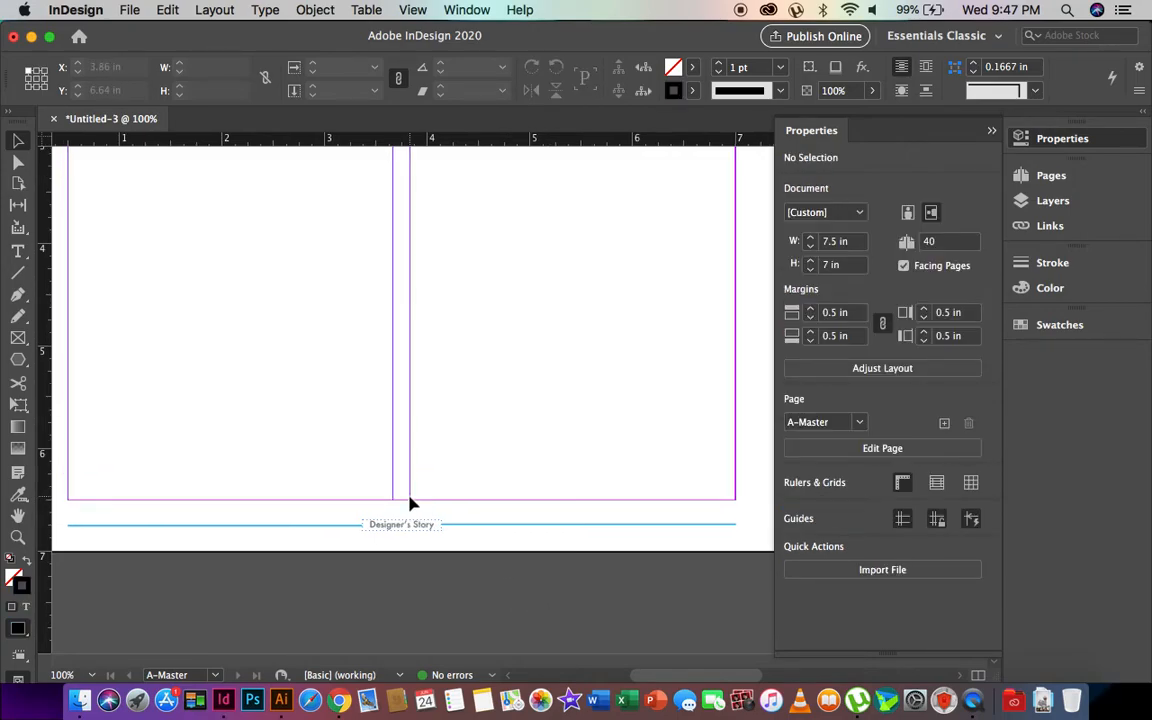
pyautogui.scroll(10, 410, 505)
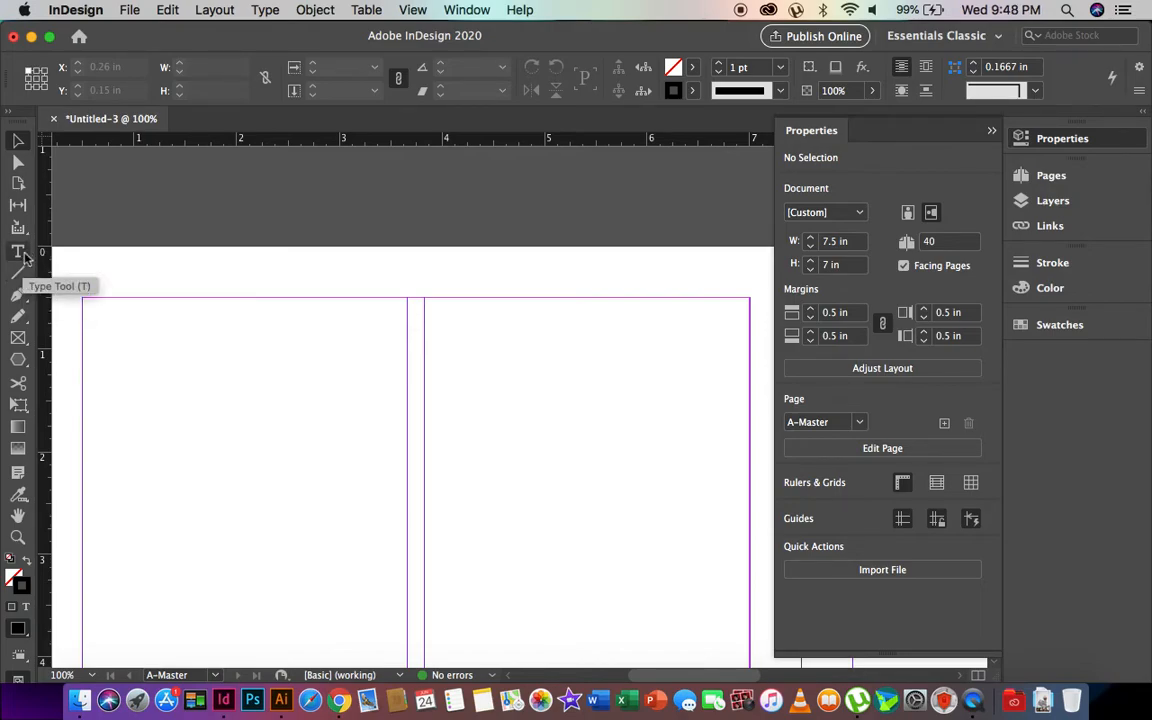
pyautogui.scroll(-5, 391, 304)
pyautogui.scroll(3, 391, 304)
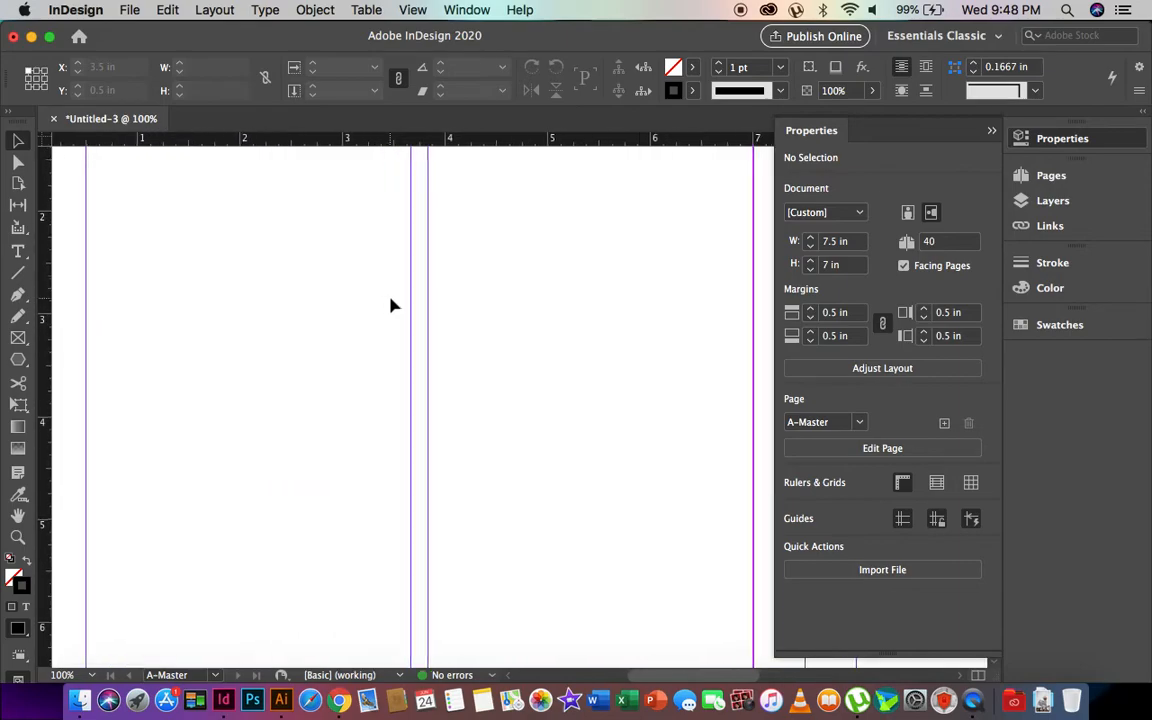
pyautogui.scroll(5, 391, 304)
pyautogui.hscroll(3, 391, 304)
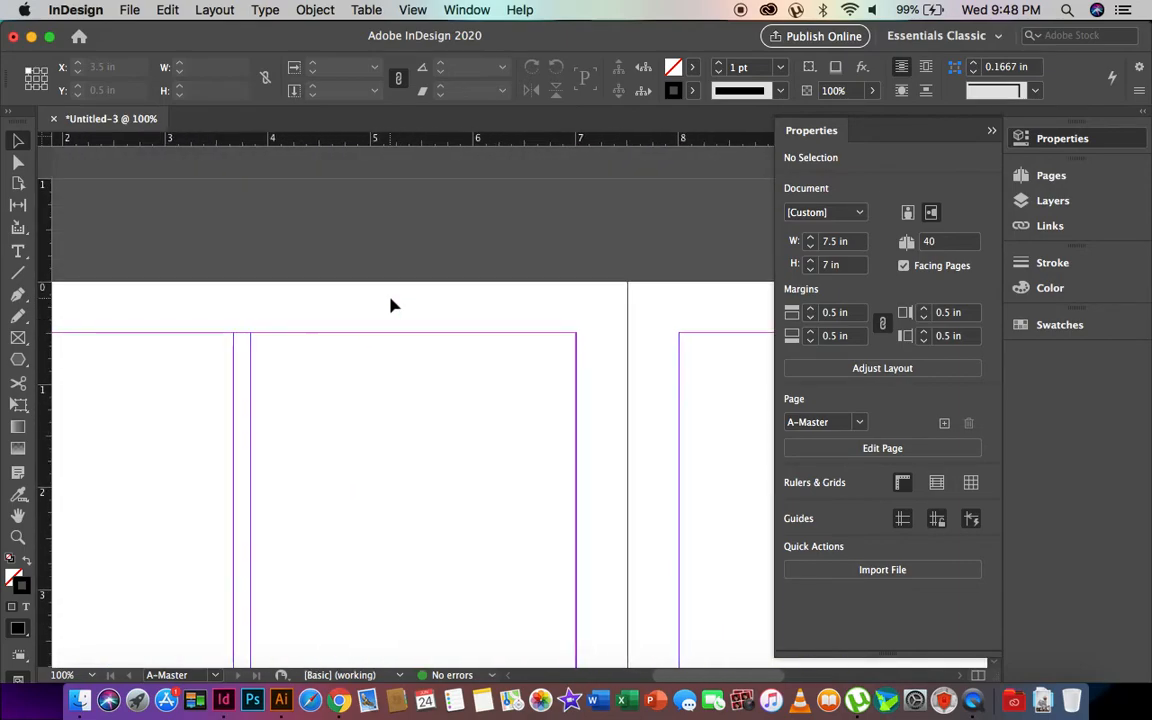
pyautogui.click(18, 540)
pyautogui.keyDown('alt'); pyautogui.click(365, 432); pyautogui.keyUp('alt')
pyautogui.keyDown('alt'); pyautogui.click(365, 432); pyautogui.keyUp('alt')
pyautogui.click(16, 143)
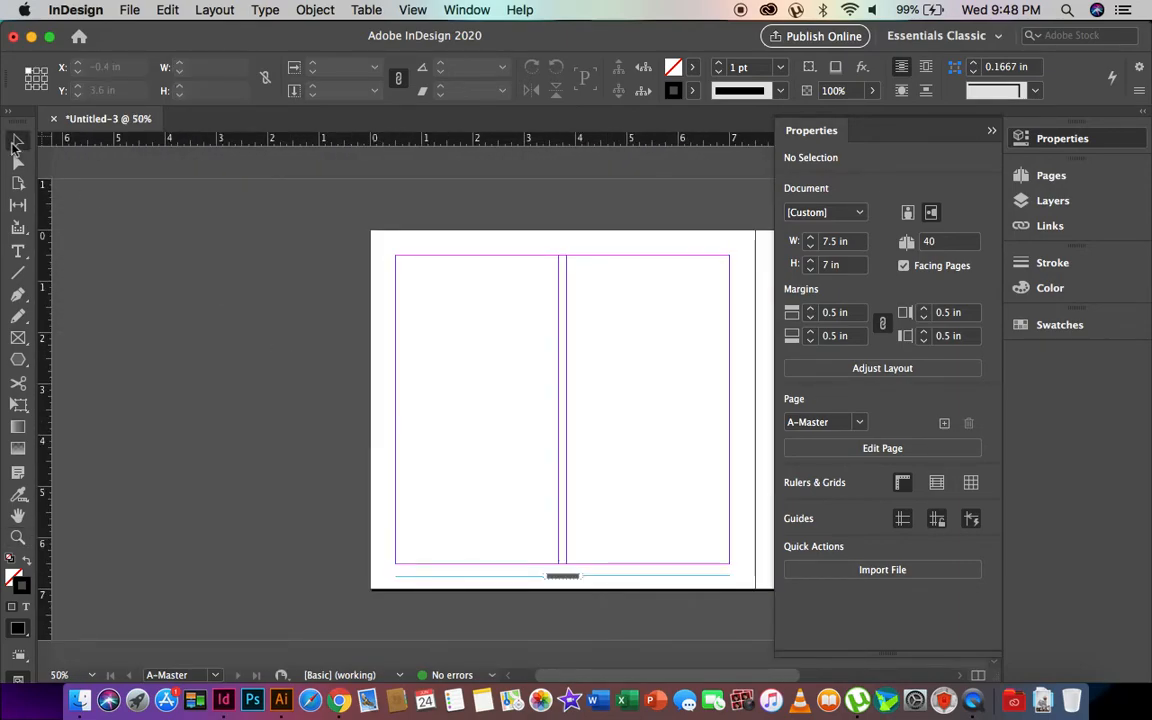
pyautogui.click(1063, 146)
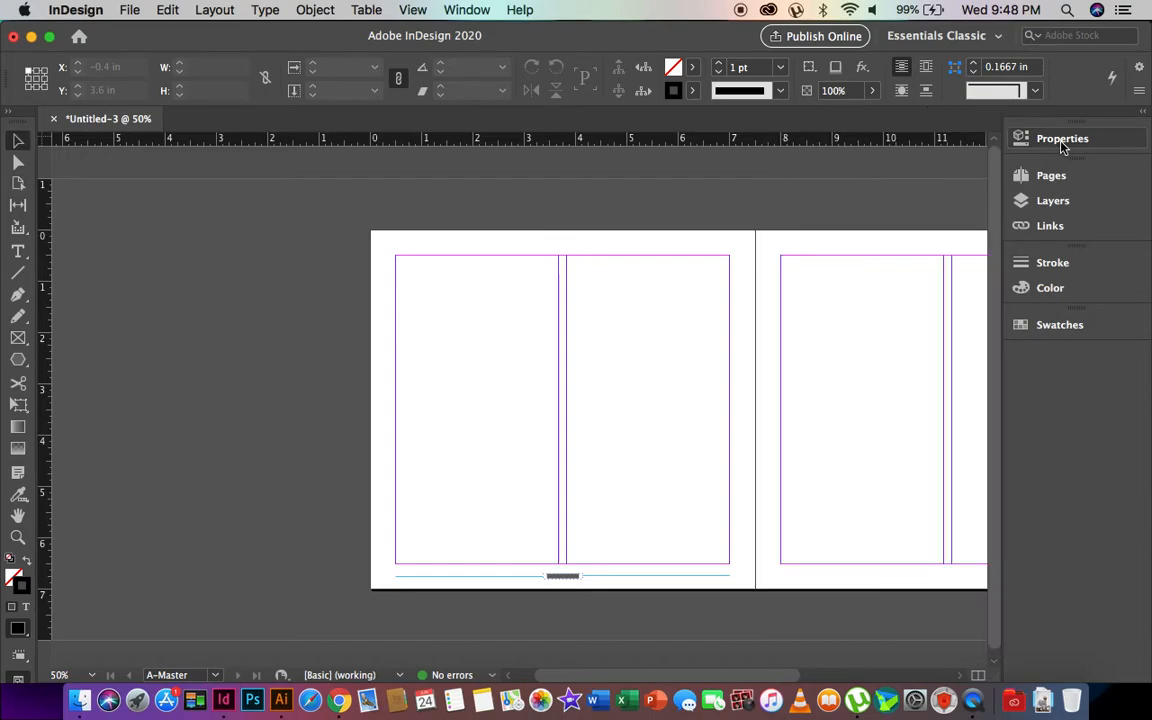
# Step: Go to page 1 and inspect the bottom of the following spreads for the master footer
pyautogui.click(1058, 178)
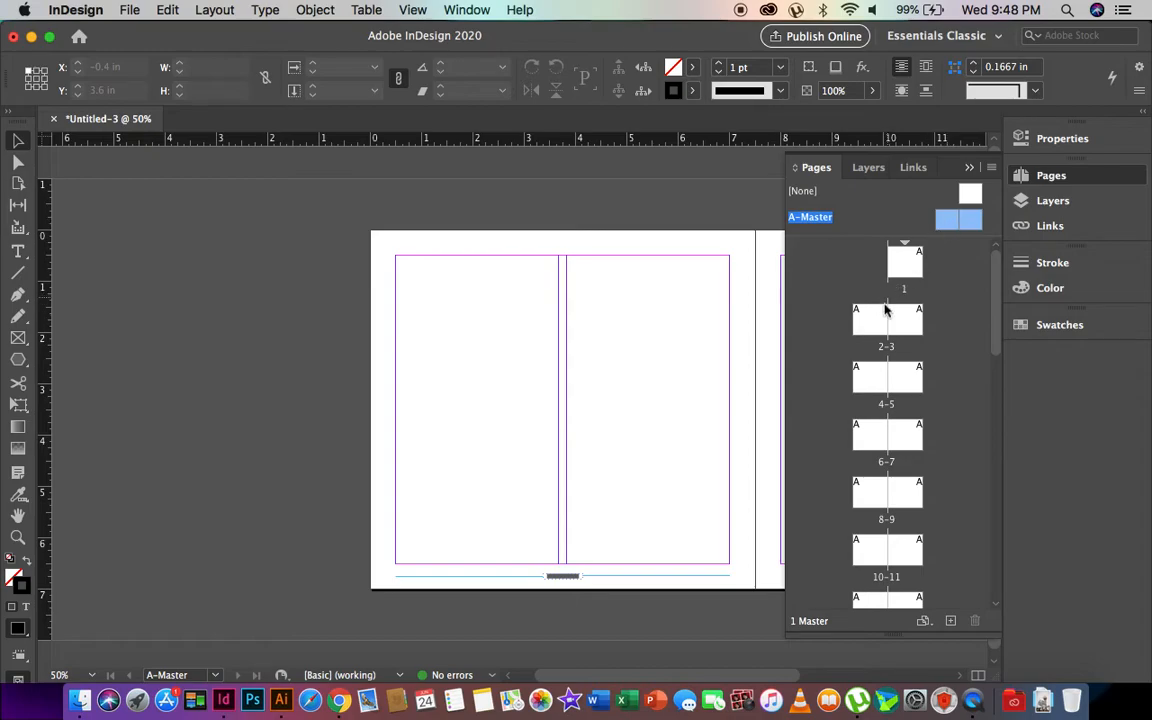
pyautogui.doubleClick(905, 260)
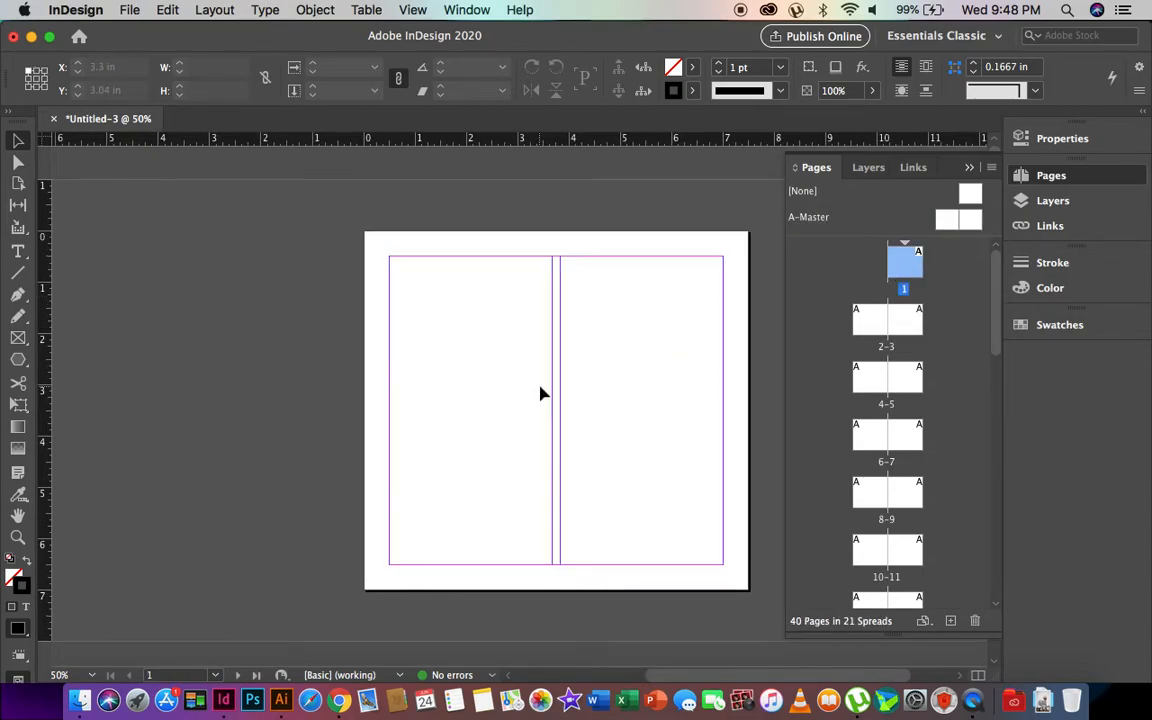
pyautogui.scroll(-5, 540, 393)
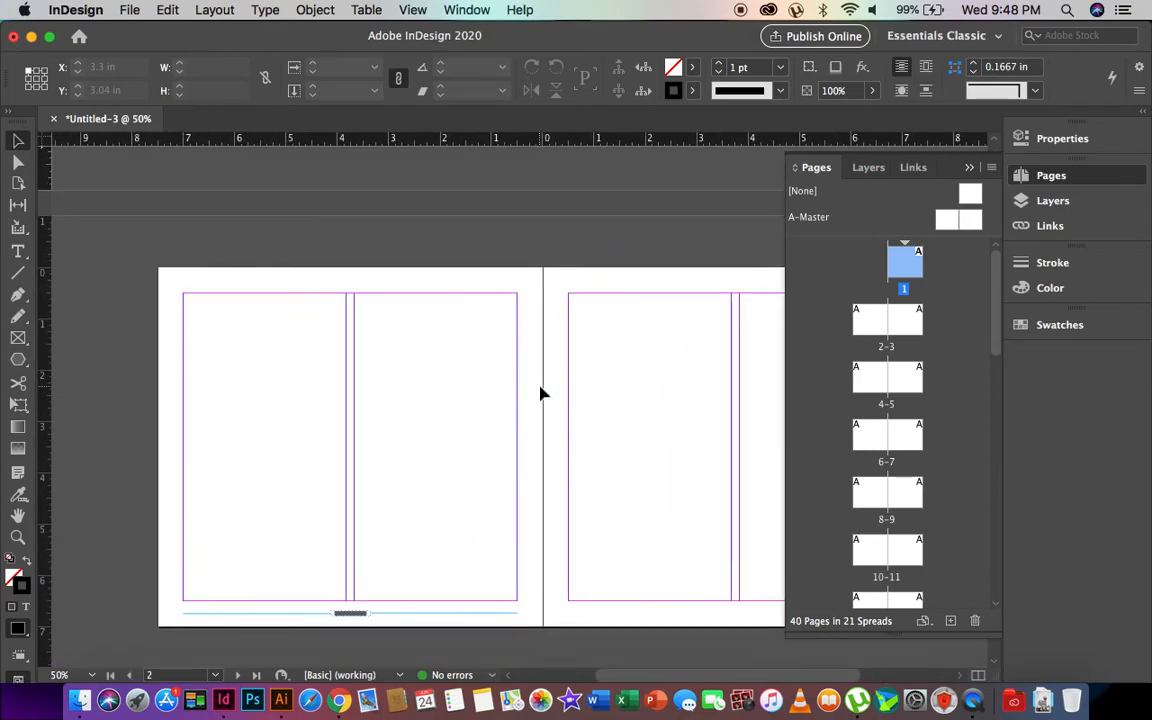
pyautogui.click(17, 536)
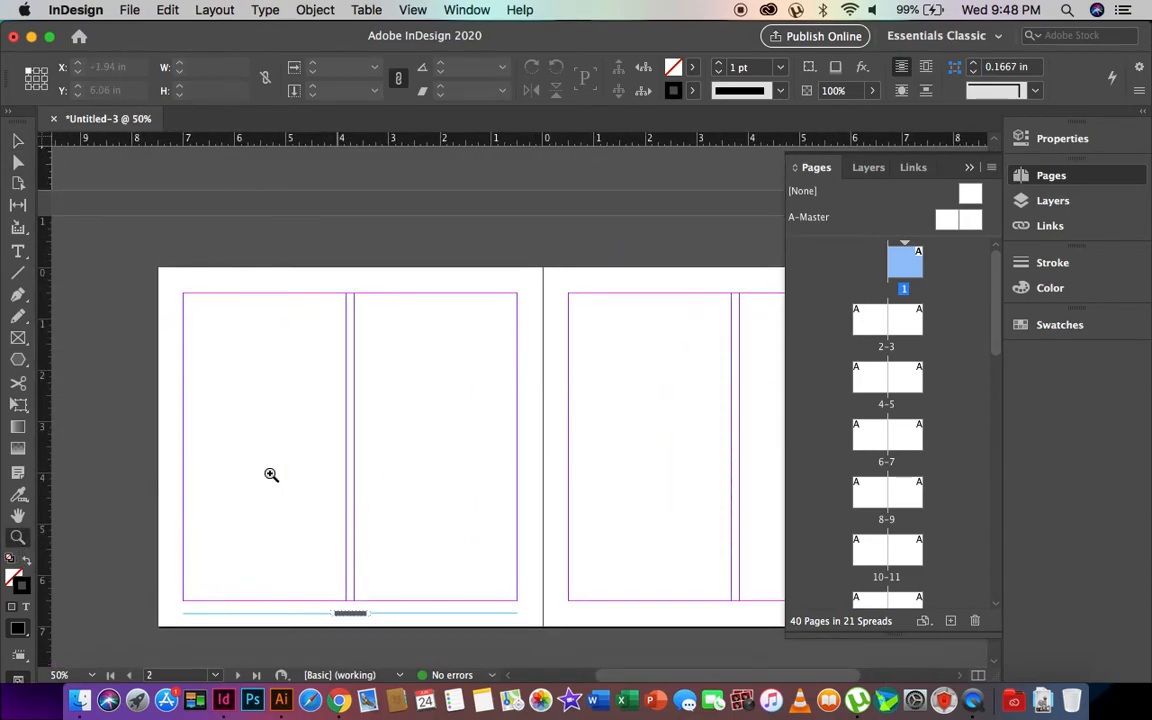
pyautogui.click(377, 469)
pyautogui.click(430, 558)
pyautogui.hscroll(4, 430, 558)
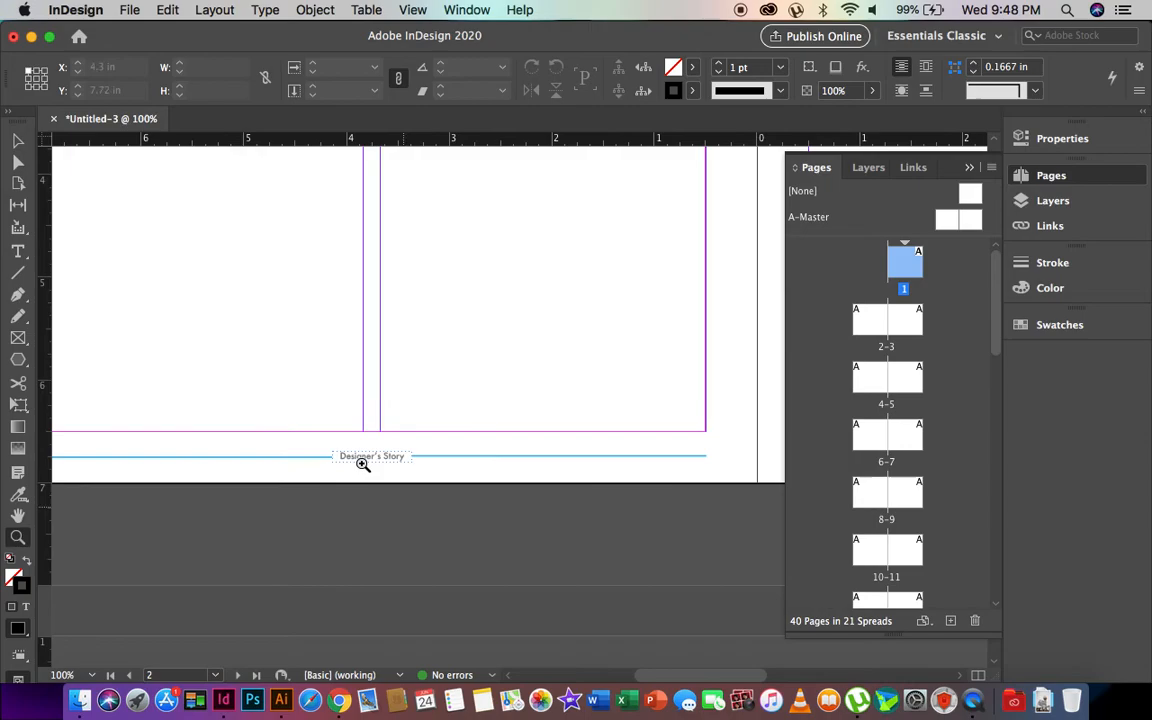
pyautogui.scroll(-8, 352, 452)
pyautogui.scroll(-6, 352, 452)
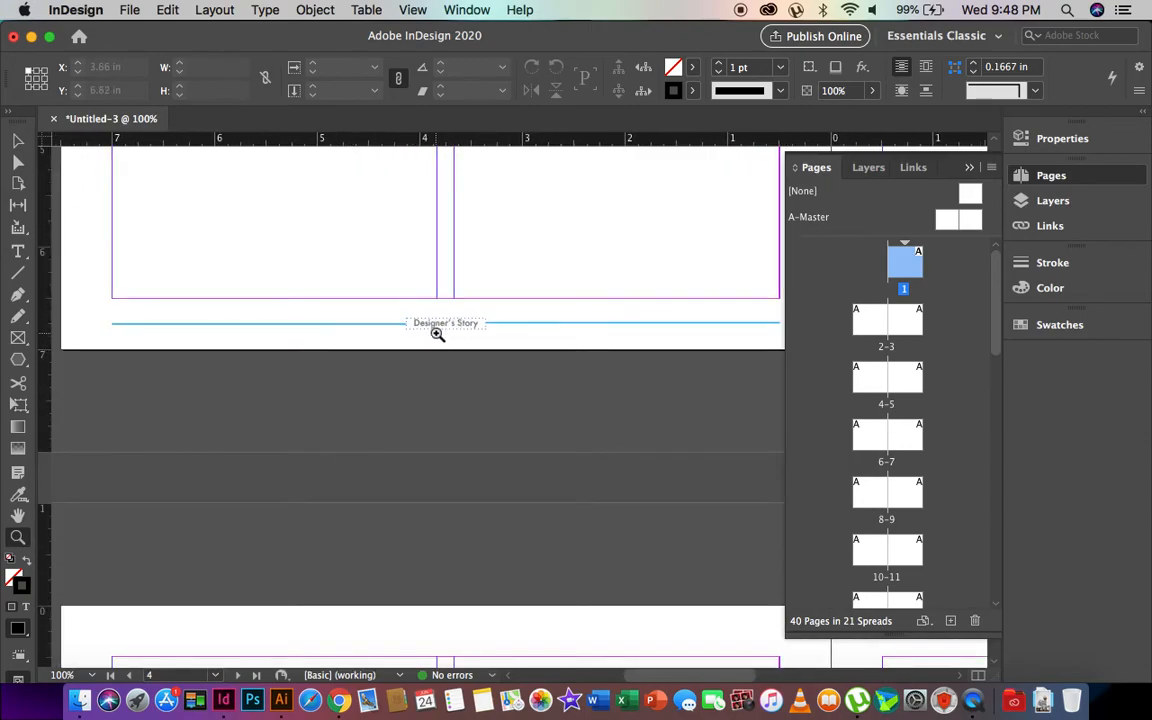
pyautogui.scroll(-10, 437, 334)
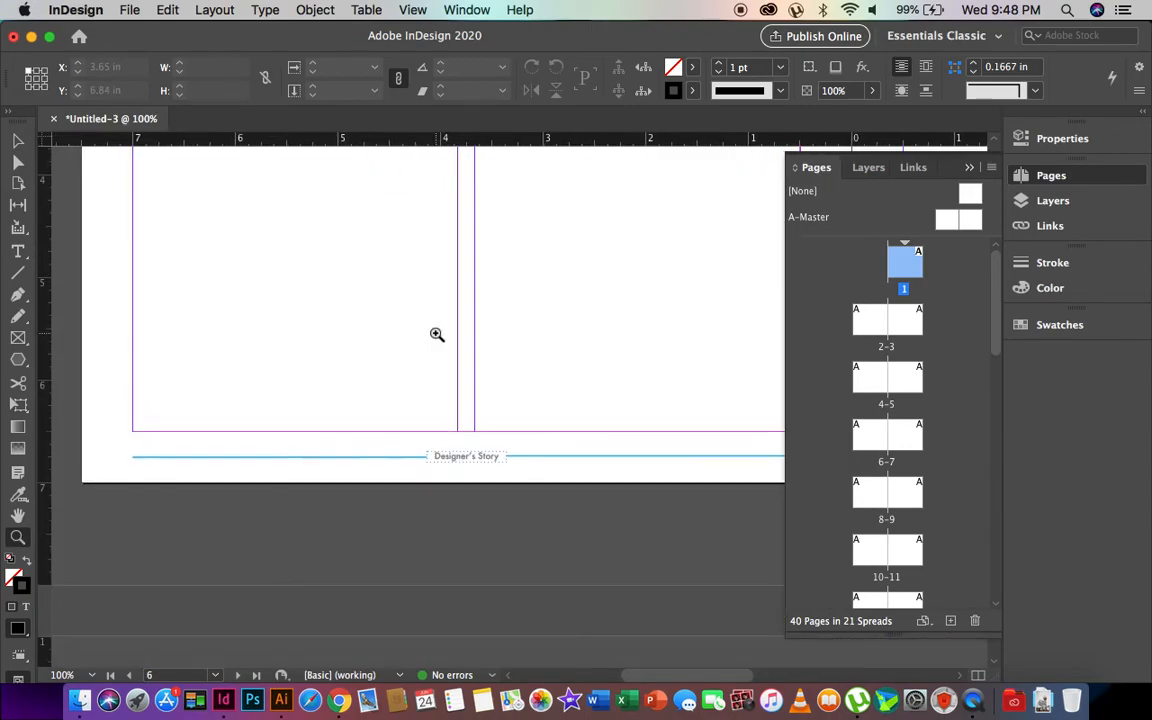
pyautogui.scroll(-5, 437, 334)
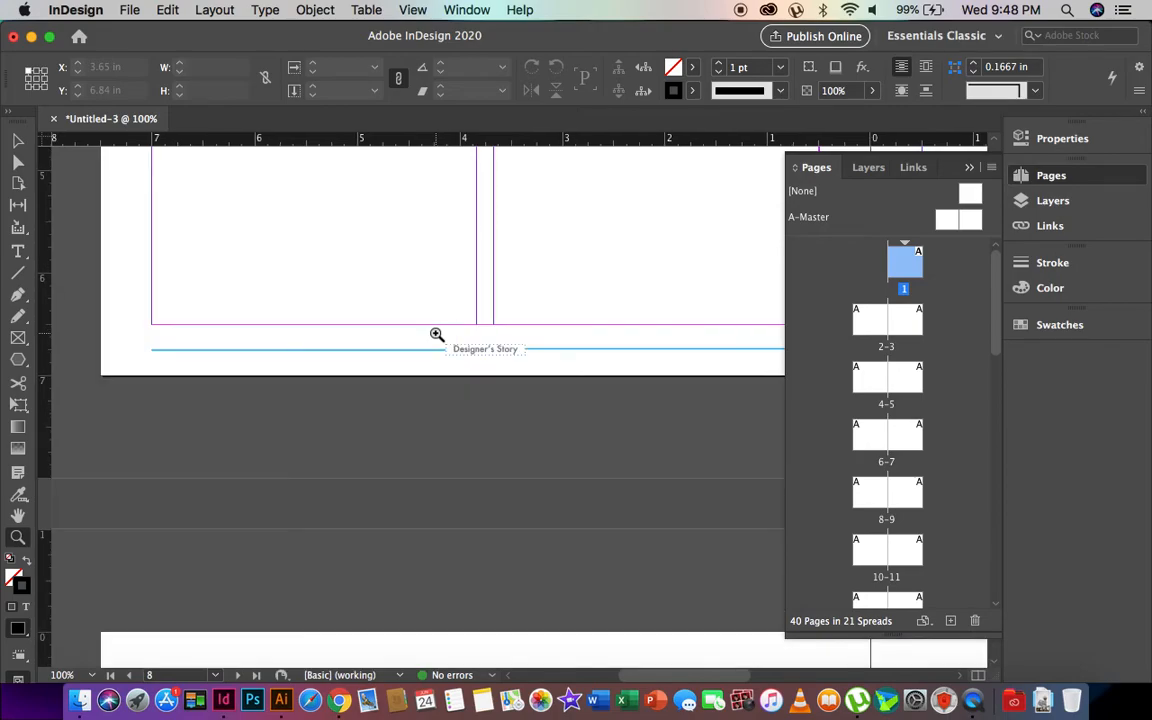
# Step: Compare the left and right pages of several spreads at 25%, and inspect a left-page footer up close
pyautogui.keyDown('alt'); pyautogui.click(470, 393); pyautogui.keyUp('alt')
pyautogui.keyDown('alt'); pyautogui.click(470, 393); pyautogui.keyUp('alt')
pyautogui.keyDown('alt'); pyautogui.click(470, 393); pyautogui.keyUp('alt')
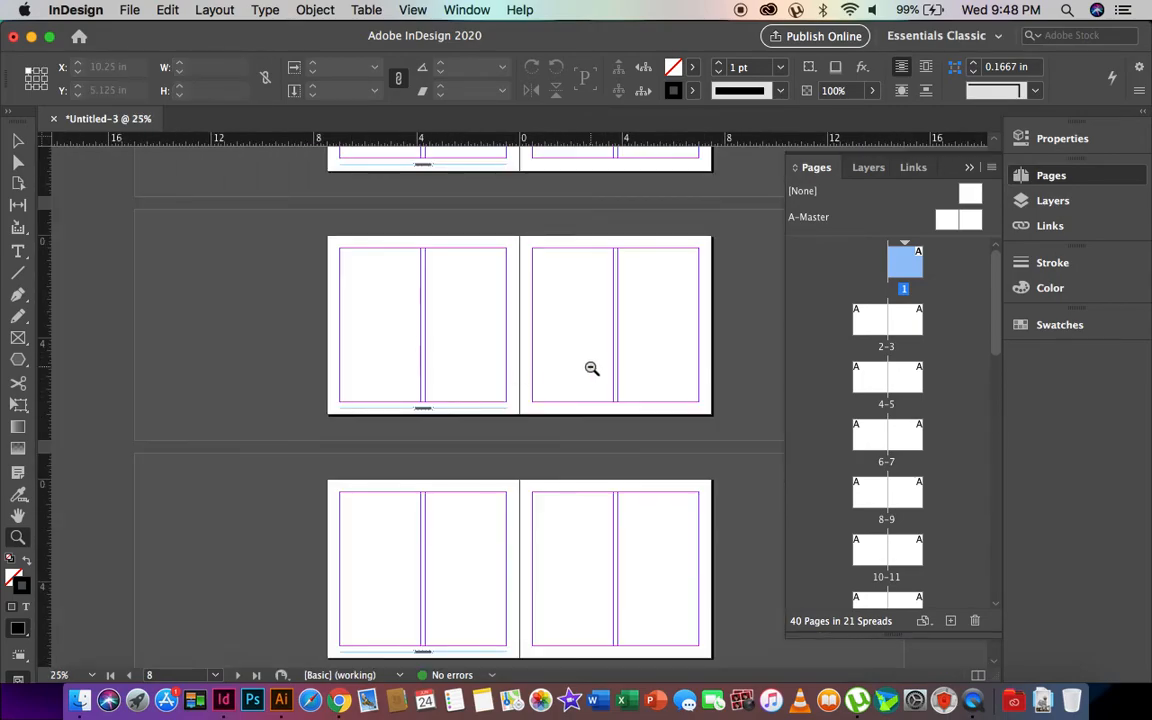
pyautogui.click(428, 358)
pyautogui.scroll(5, 428, 358)
pyautogui.hscroll(2, 428, 358)
pyautogui.click(358, 336)
pyautogui.click(358, 336)
pyautogui.scroll(-3, 360, 318)
pyautogui.hscroll(3, 360, 318)
pyautogui.press('v')
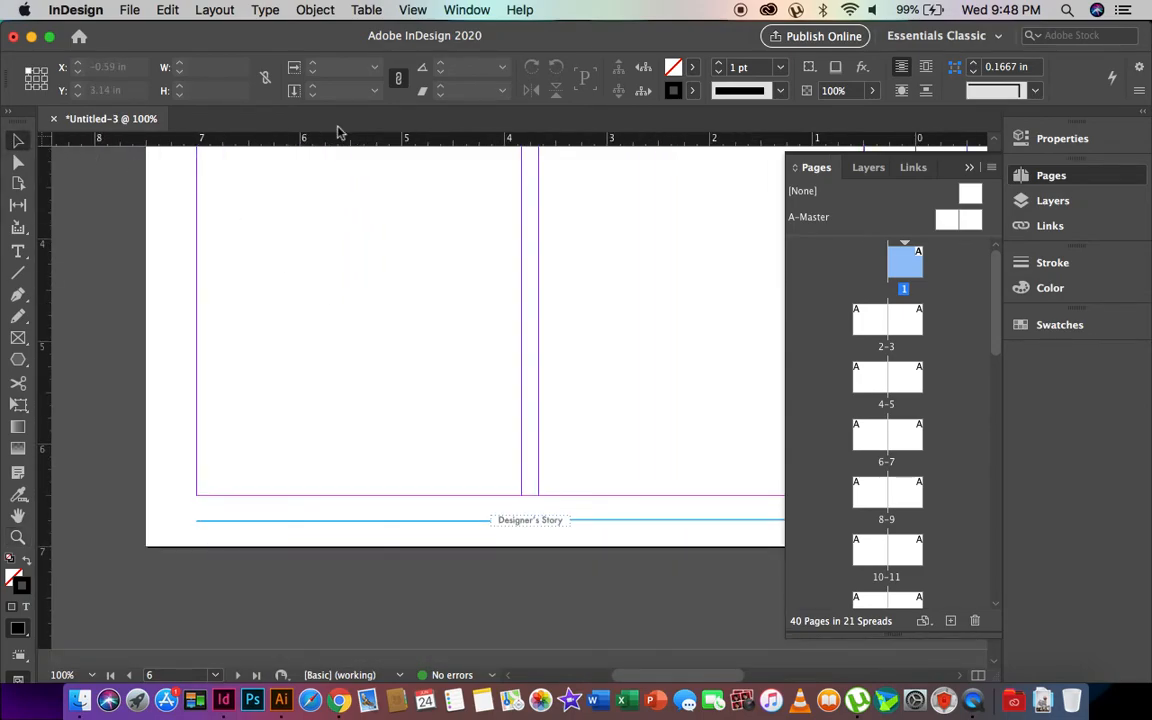
# Step: Copy the A-Master footer text and both lines onto the right-hand master page, placed at X 7.995 in, Y 6.73 in
pyautogui.doubleClick(978, 224)
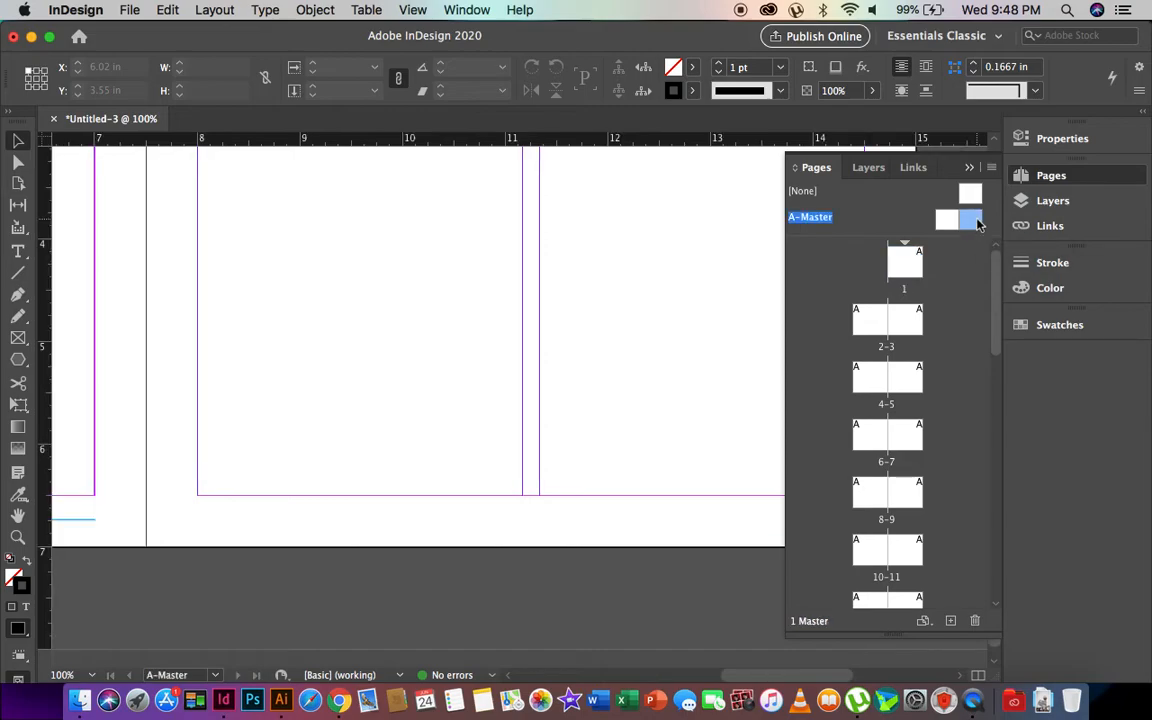
pyautogui.hscroll(-10, 483, 413)
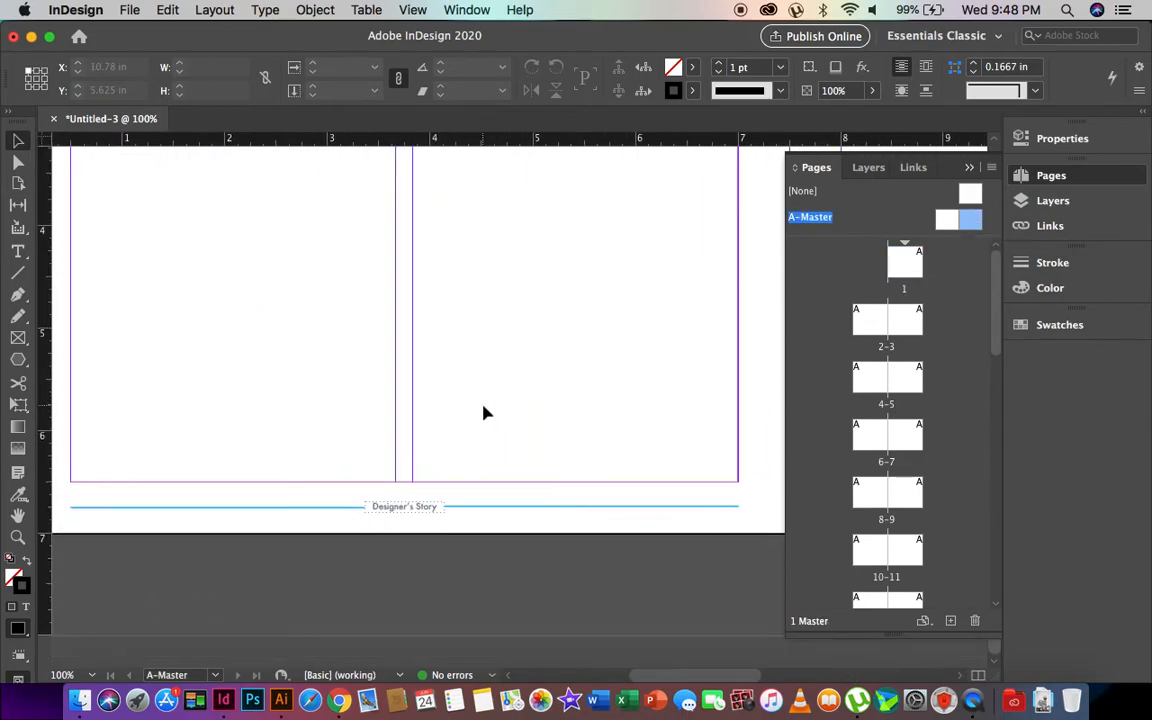
pyautogui.moveTo(273, 494); pyautogui.dragTo(476, 563)
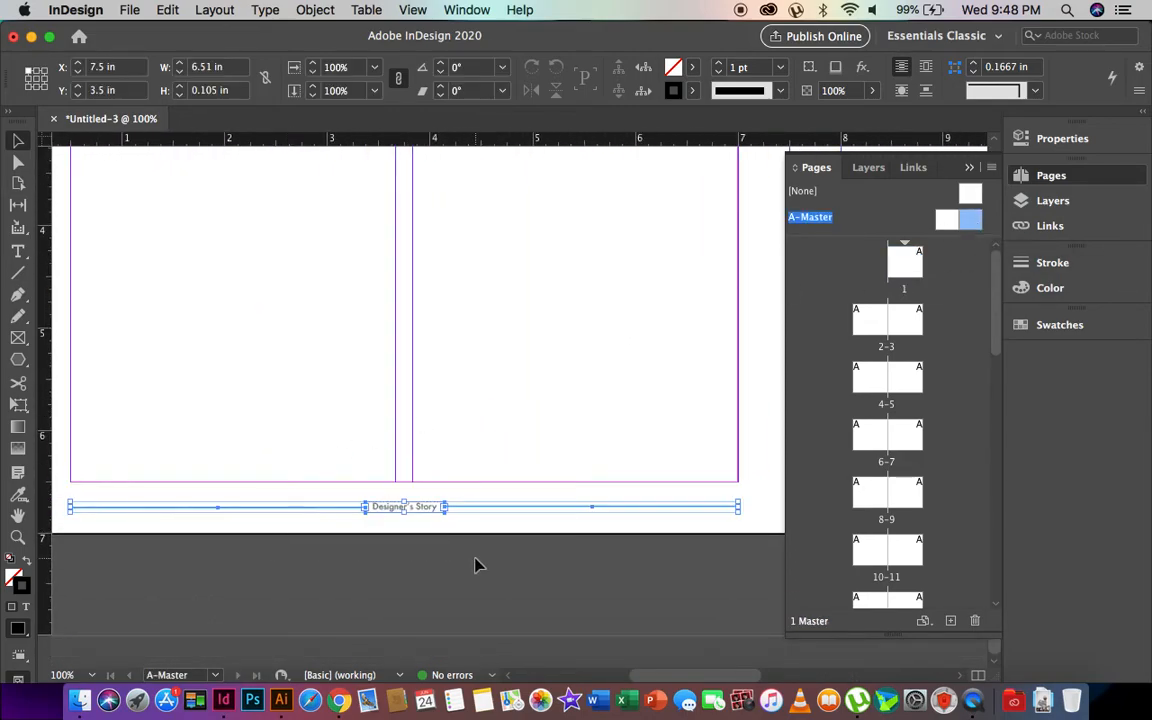
pyautogui.hscroll(10, 476, 565)
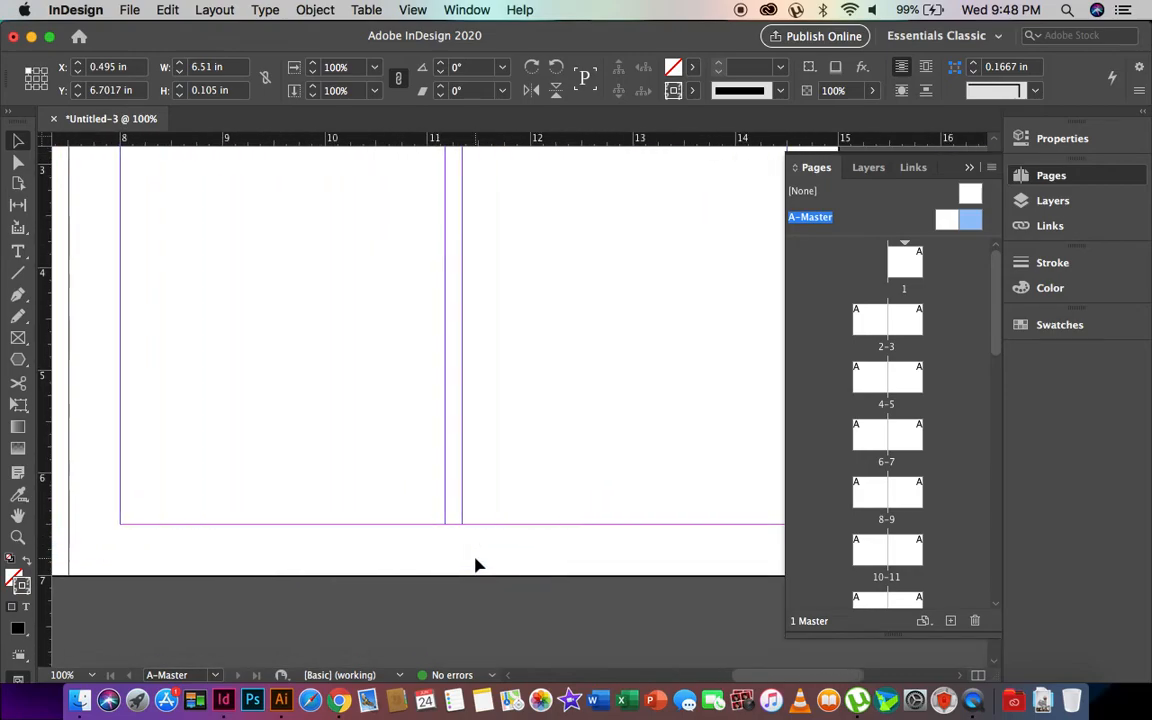
pyautogui.press('super+v')
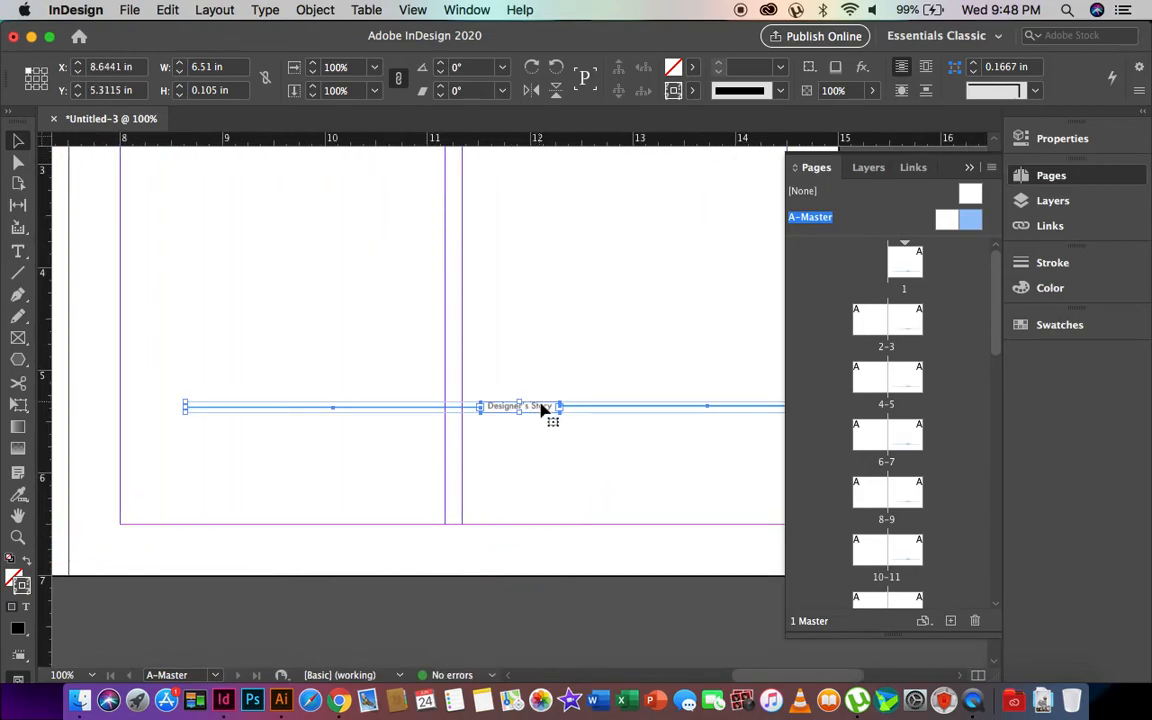
pyautogui.moveTo(543, 411); pyautogui.dragTo(493, 544)
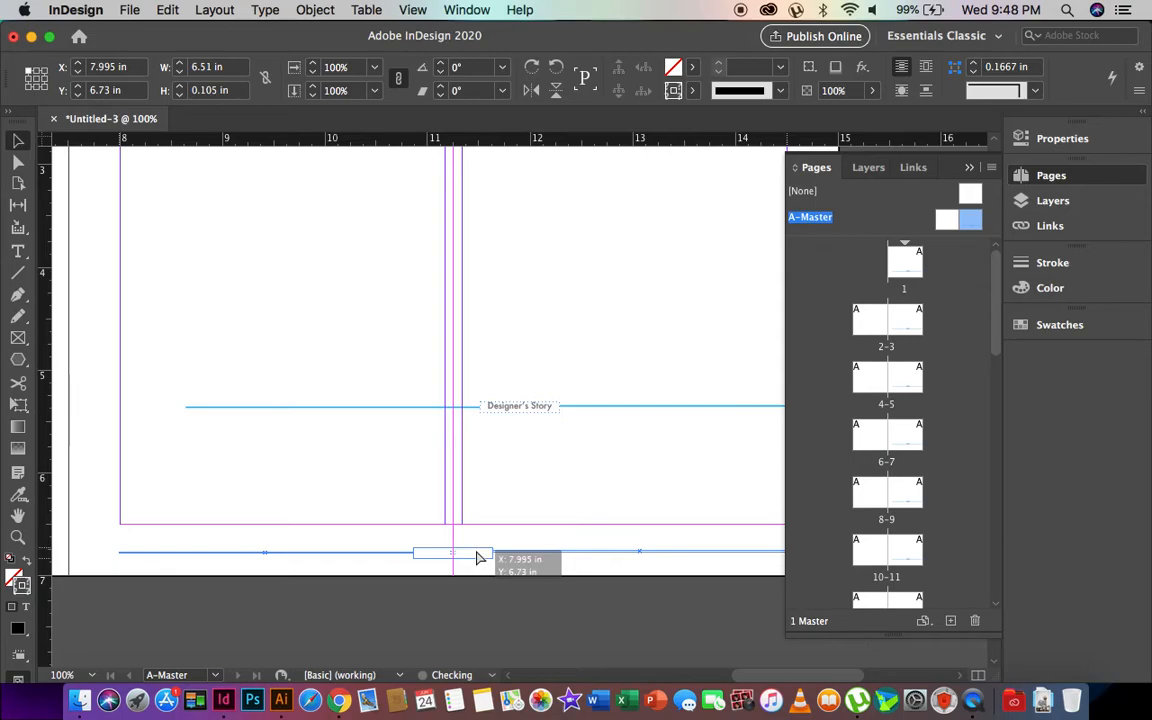
pyautogui.moveTo(476, 557); pyautogui.dragTo(476, 557)
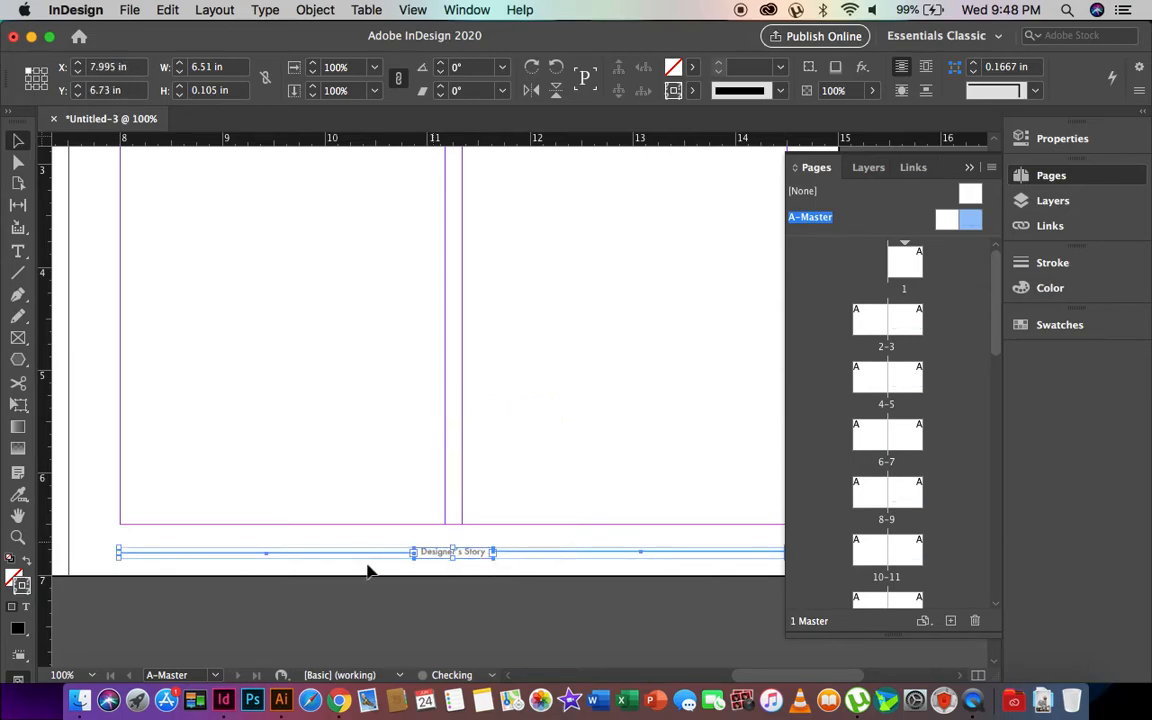
# Step: Nudge the right-hand master page's footer vertically to Y 6.6883 in to line up with the left page's footer, and deselect it
pyautogui.hscroll(-6, 275, 555)
pyautogui.scroll(2, 275, 555)
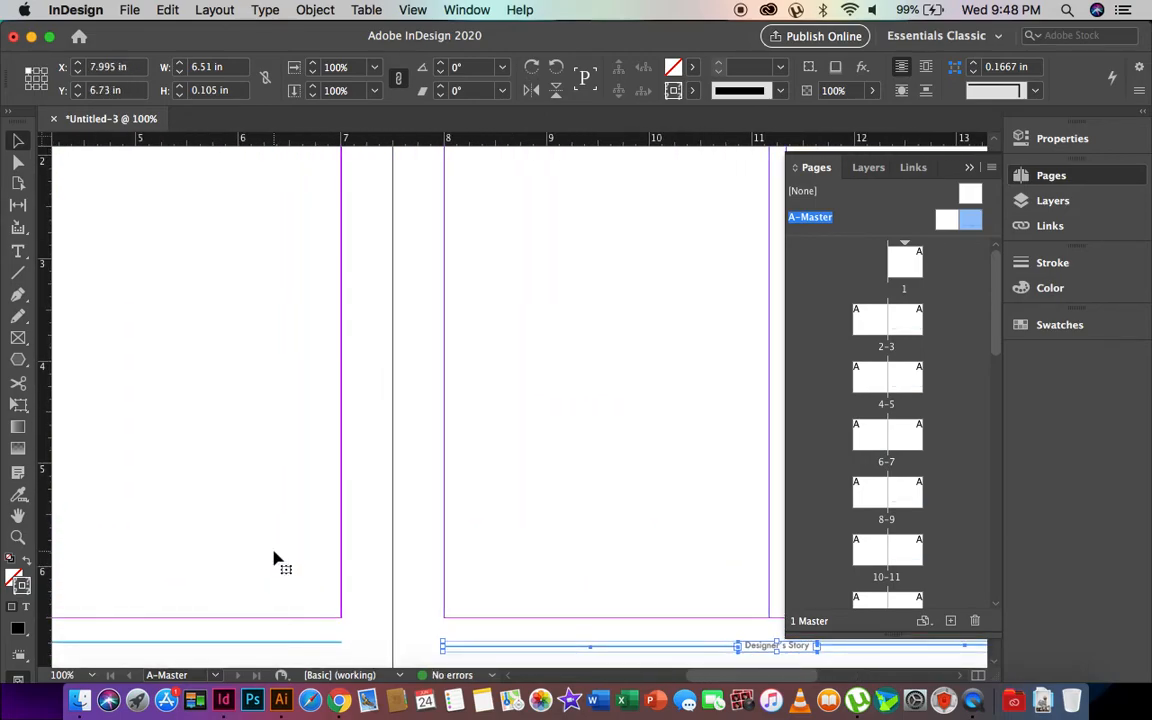
pyautogui.press('Up')
pyautogui.press('Up')
pyautogui.press('Up')
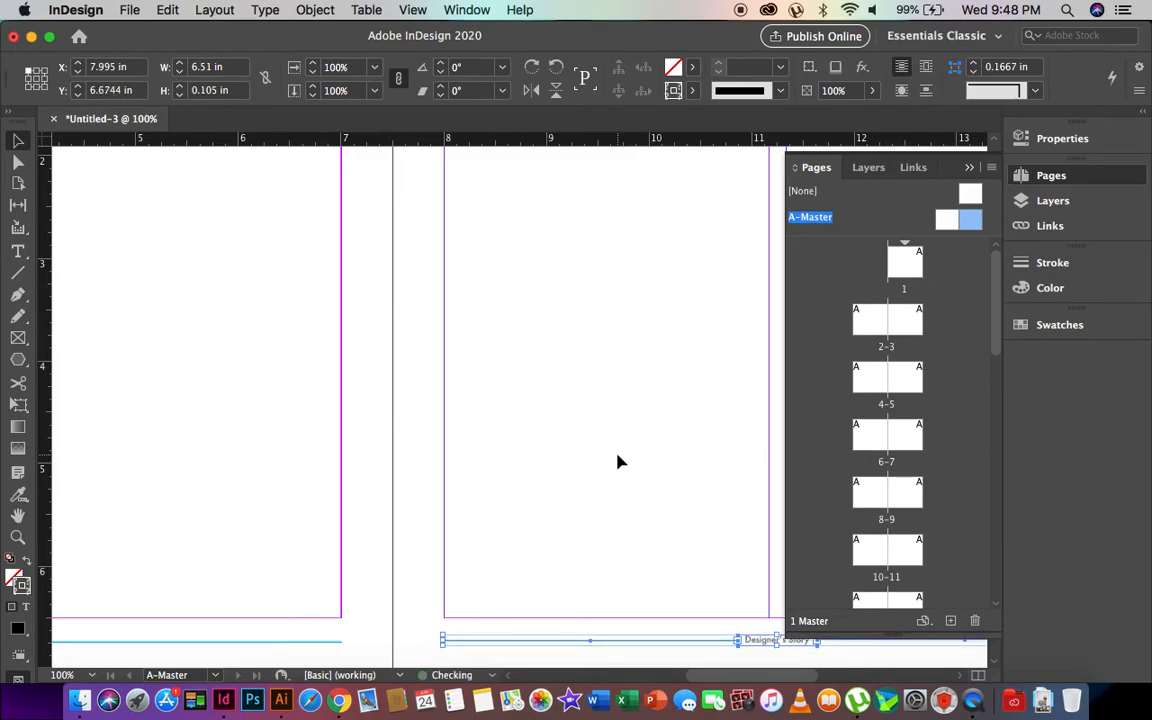
pyautogui.click(652, 584)
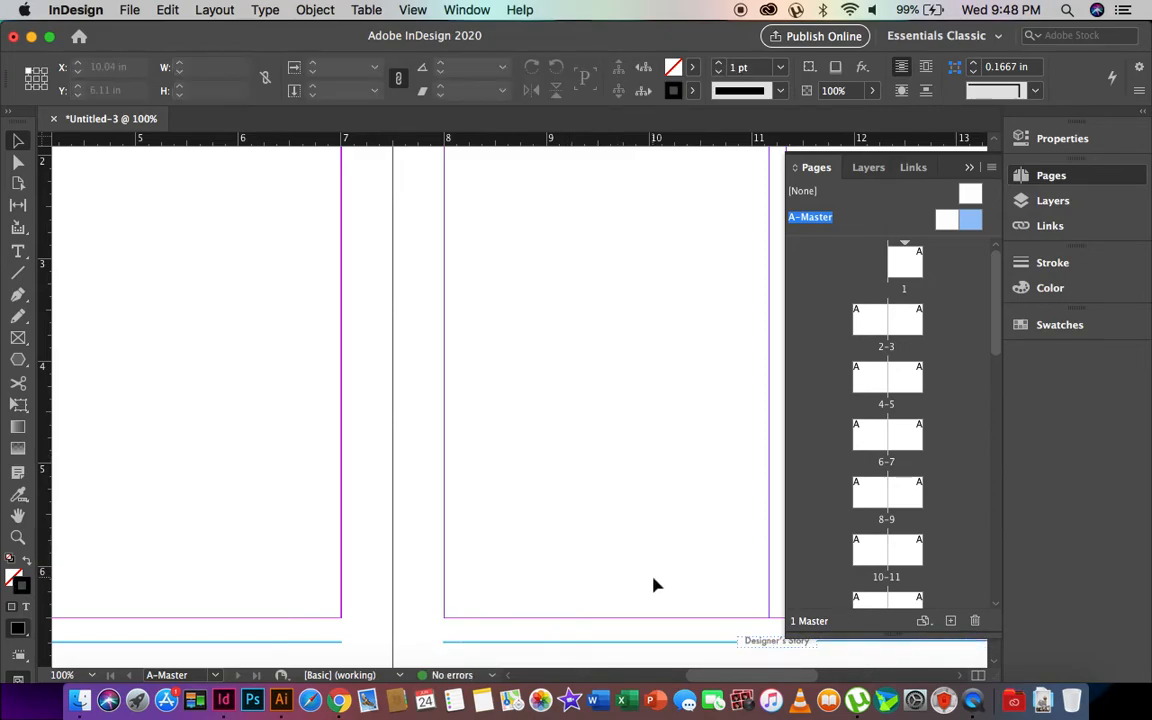
pyautogui.hscroll(1, 638, 589)
pyautogui.scroll(-5, 640, 588)
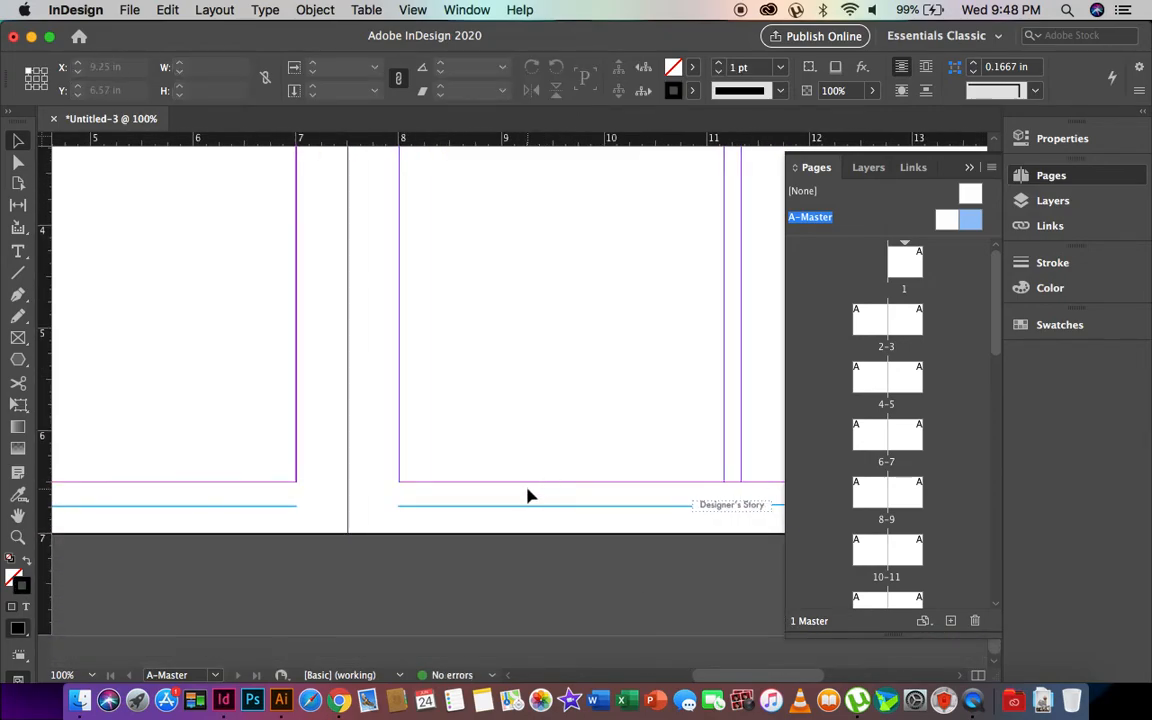
pyautogui.moveTo(529, 490); pyautogui.dragTo(778, 532)
pyautogui.press('Up')
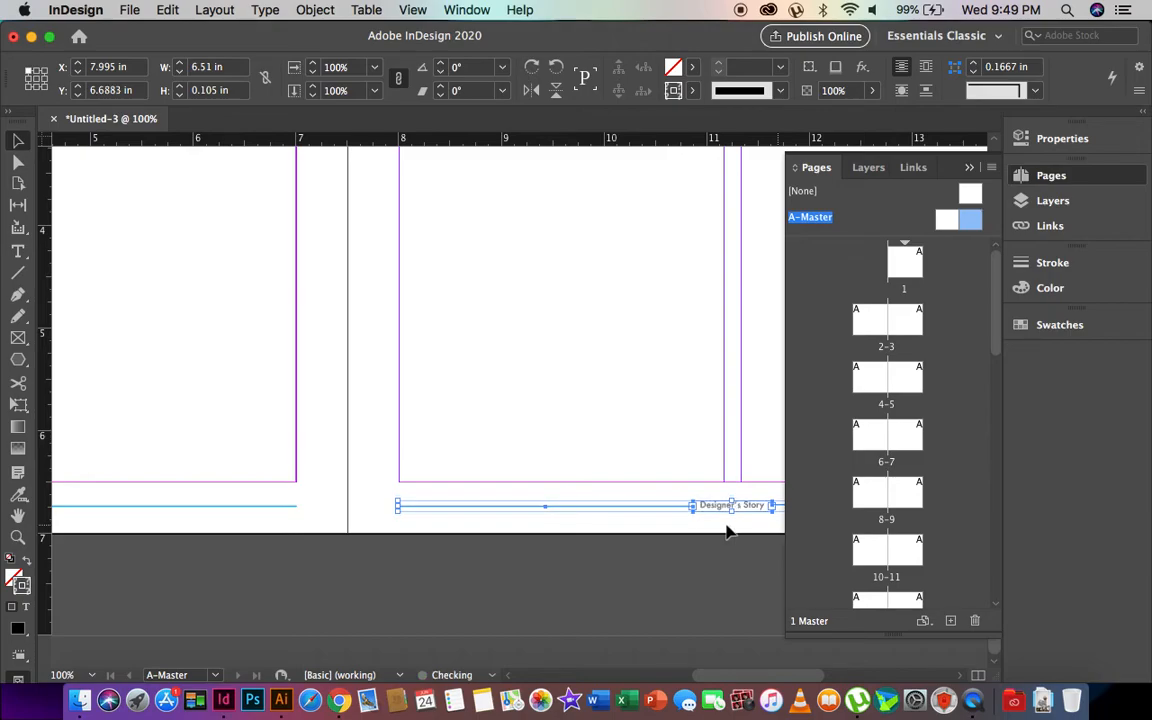
pyautogui.click(540, 548)
# Step: Set the stroke of both footer lines on the right-hand master page to C=0 M=100 Y=0 K=0, and deselect them
pyautogui.hscroll(5, 540, 548)
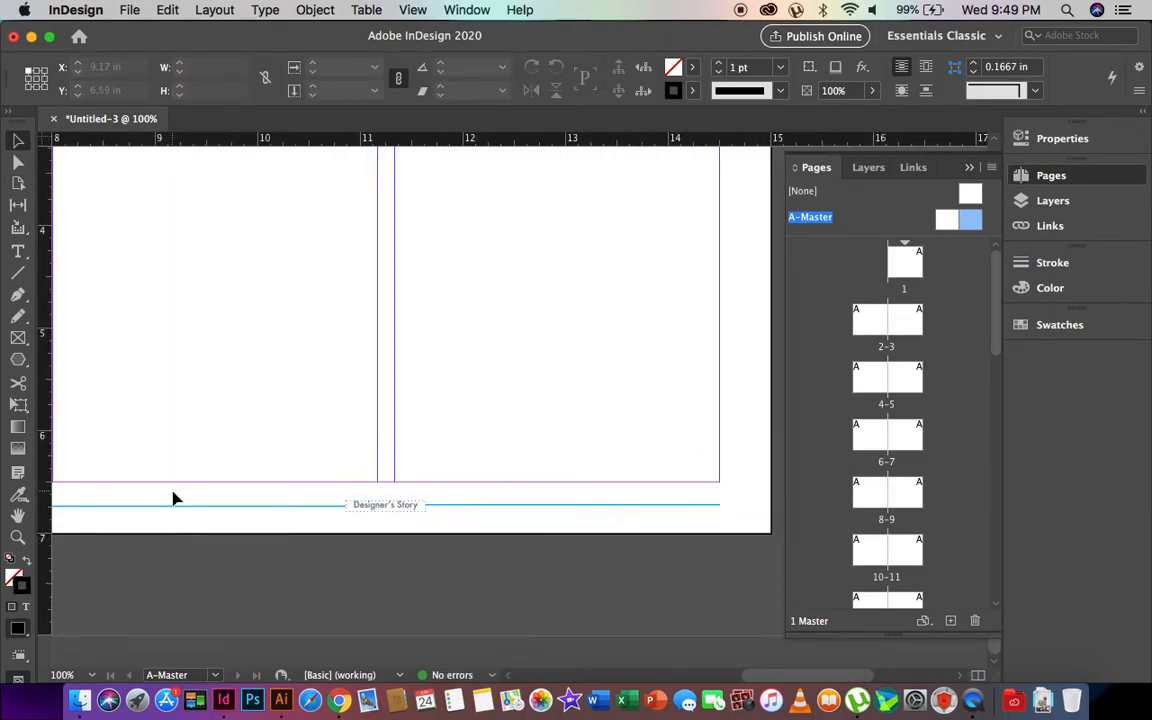
pyautogui.click(466, 507)
pyautogui.keyDown('shift'); pyautogui.click(316, 508); pyautogui.keyUp('shift')
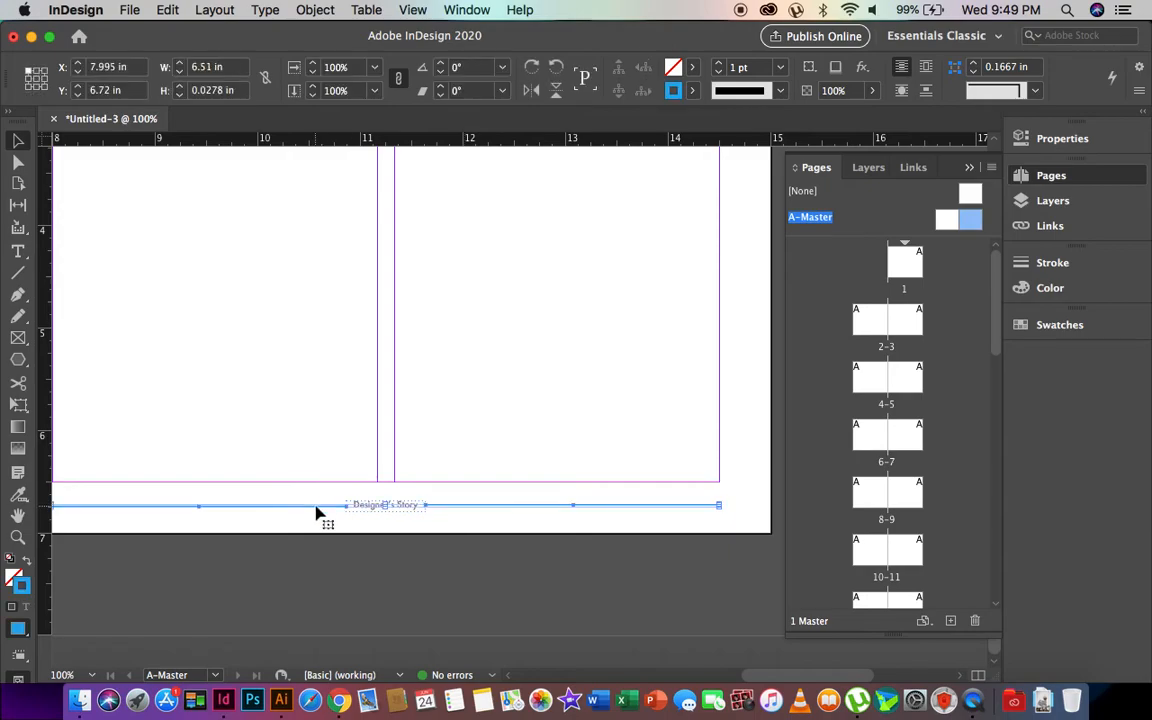
pyautogui.click(691, 91)
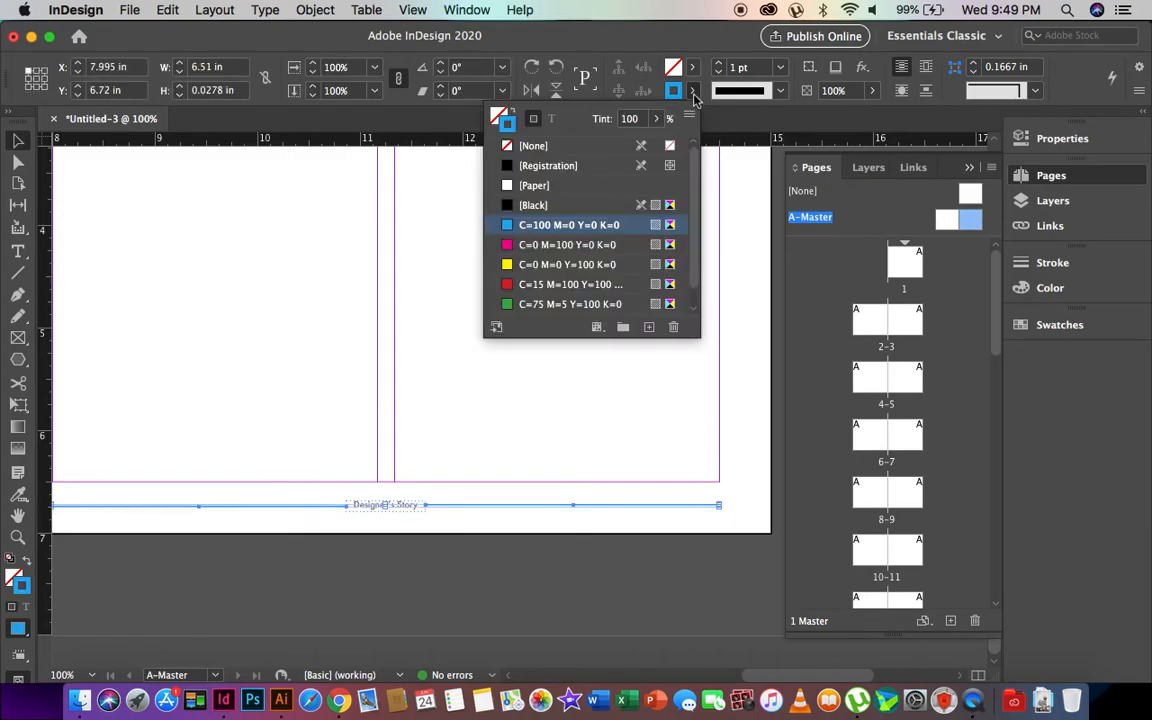
pyautogui.click(527, 244)
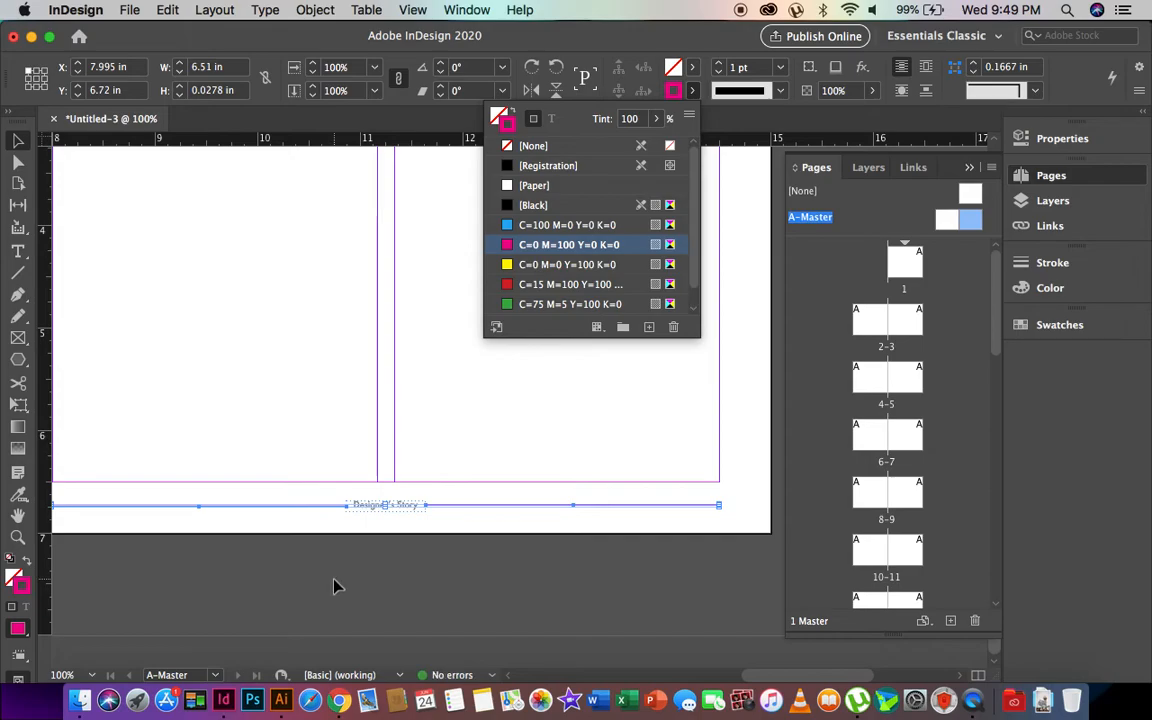
pyautogui.click(210, 569)
# Step: View the whole master spread at 25%, go to page 1, and examine the footer line colours on pages 1 to 3 up close
pyautogui.click(18, 537)
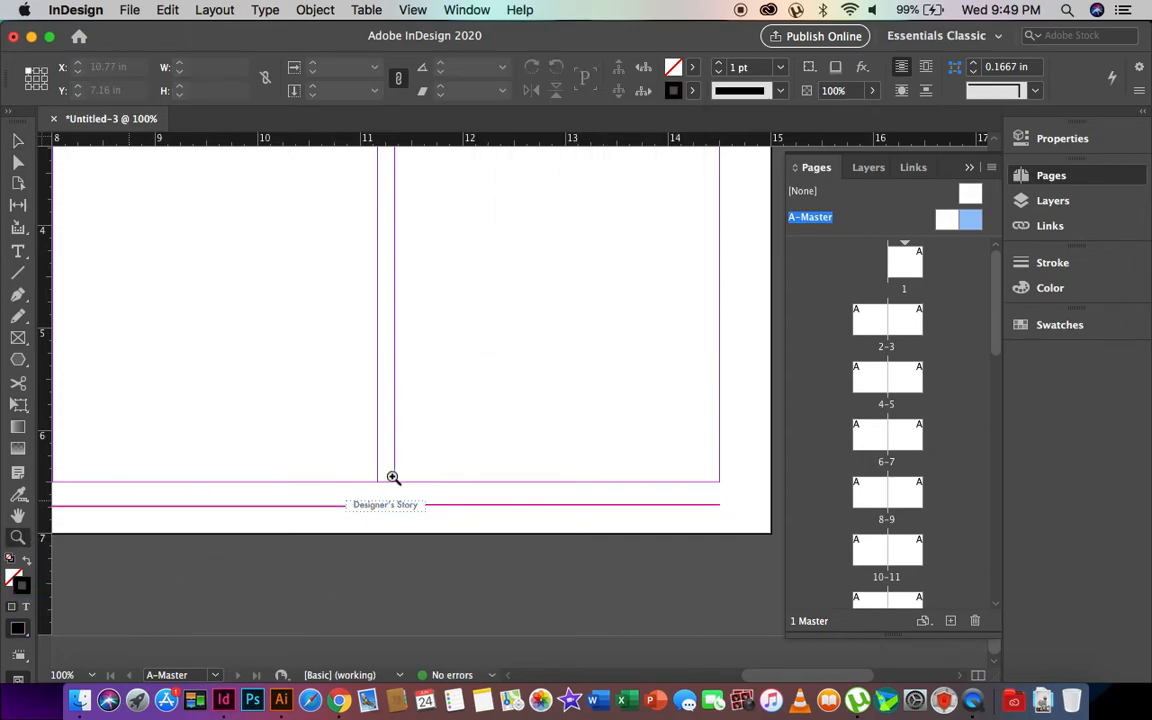
pyautogui.keyDown('alt'); pyautogui.click(393, 477); pyautogui.keyUp('alt')
pyautogui.keyDown('alt'); pyautogui.click(393, 478); pyautogui.keyUp('alt')
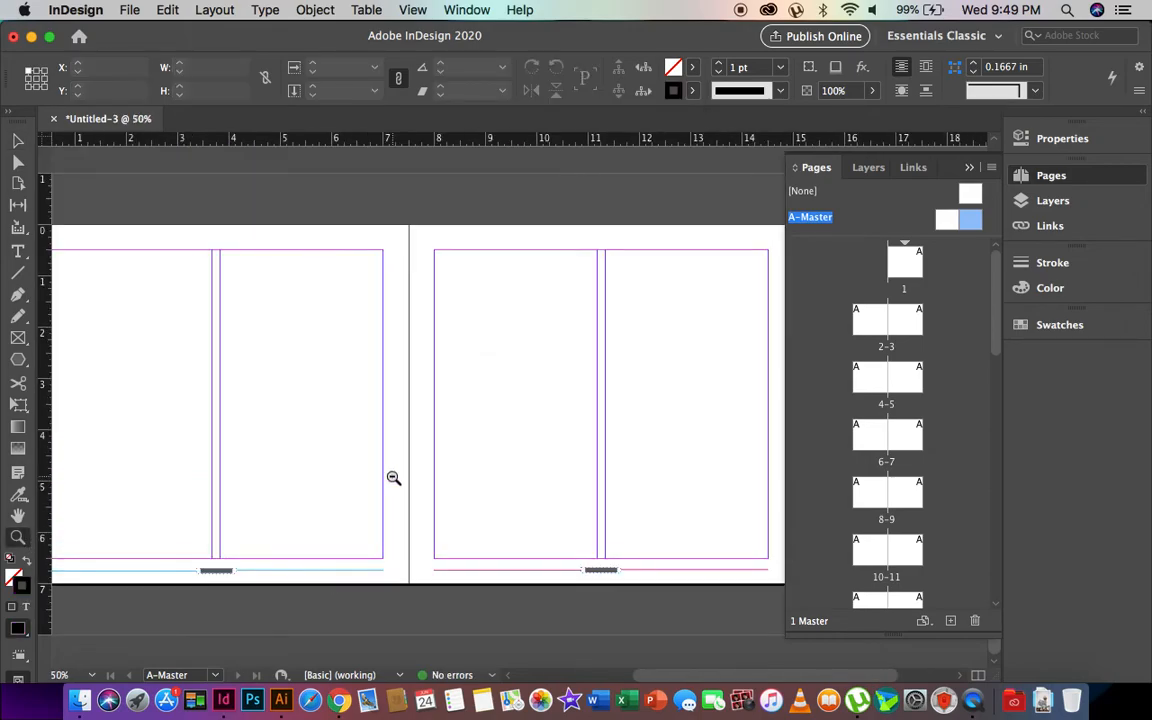
pyautogui.keyDown('alt'); pyautogui.click(393, 478); pyautogui.keyUp('alt')
pyautogui.click(18, 140)
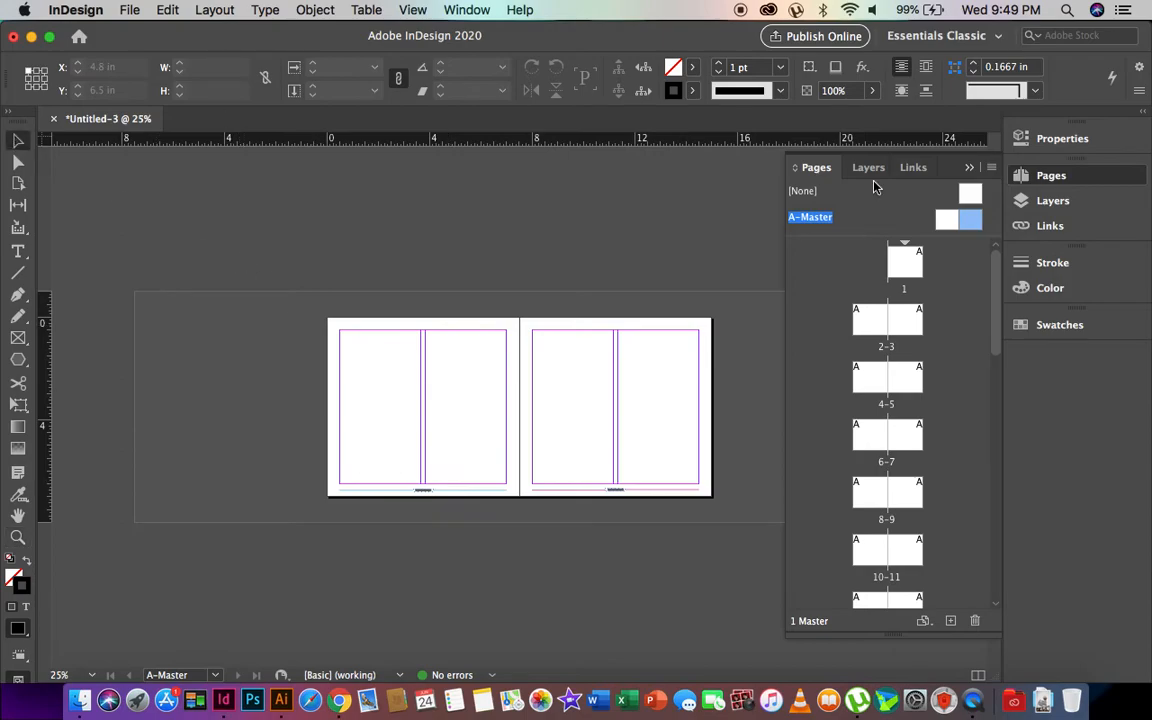
pyautogui.doubleClick(905, 272)
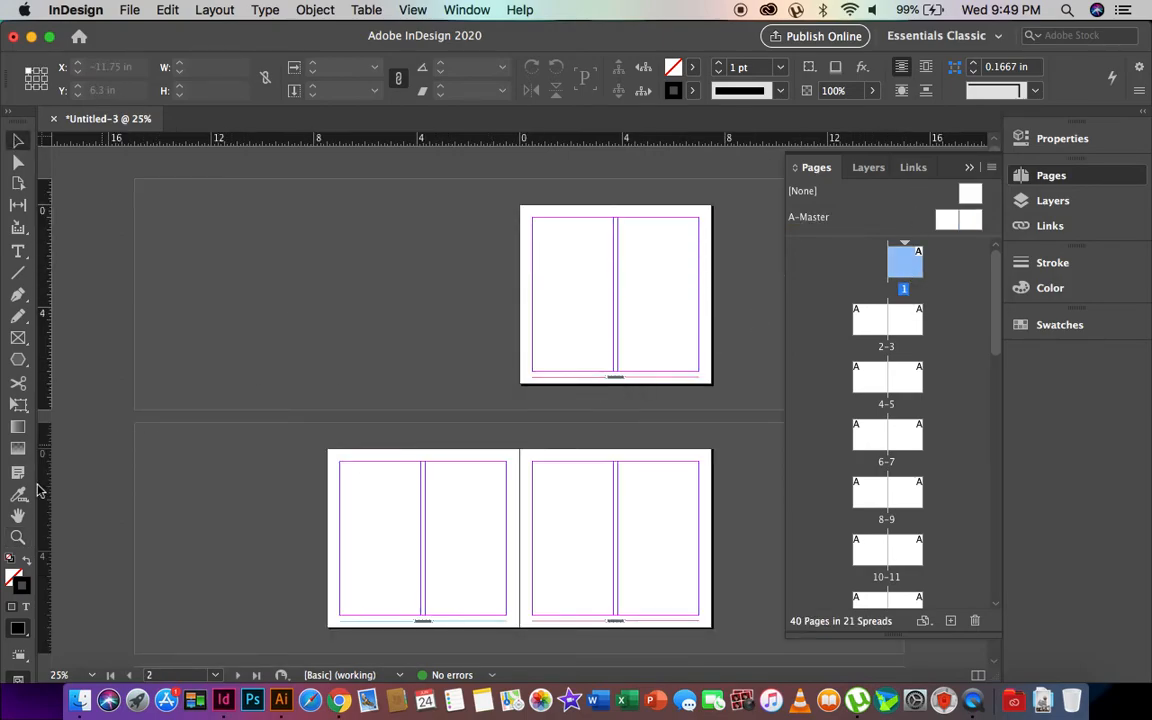
pyautogui.click(20, 538)
pyautogui.click(671, 401)
pyautogui.click(490, 391)
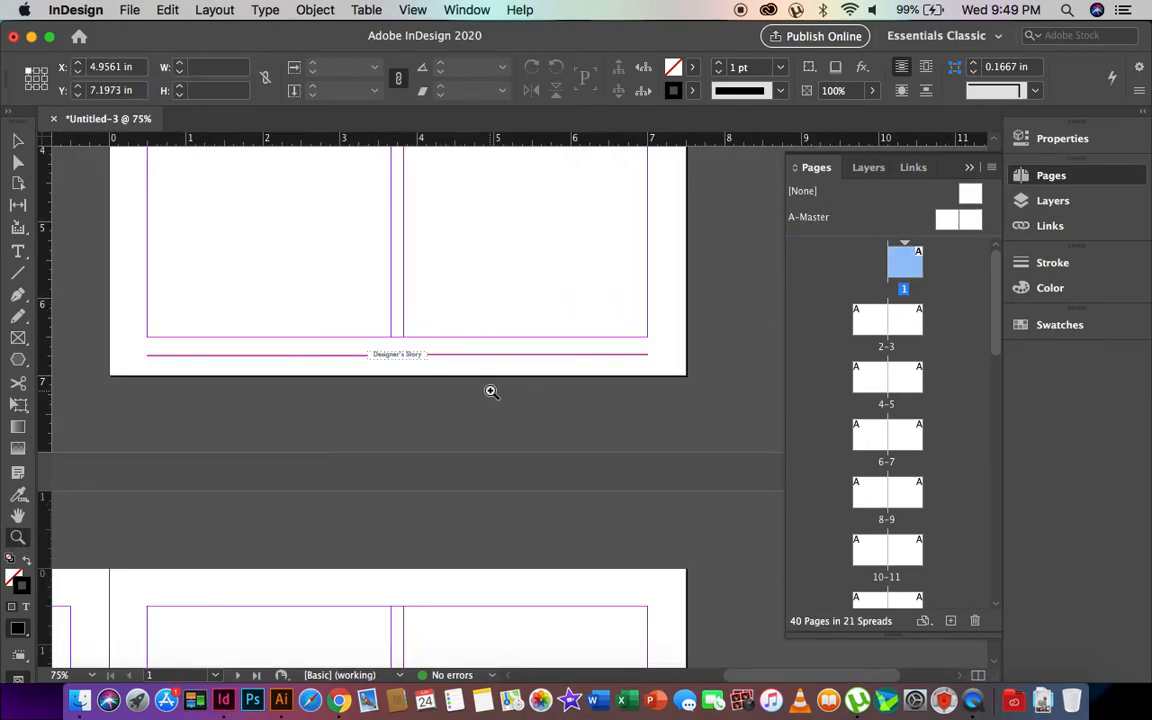
pyautogui.click(490, 391)
pyautogui.scroll(-15, 490, 391)
pyautogui.scroll(10, 491, 391)
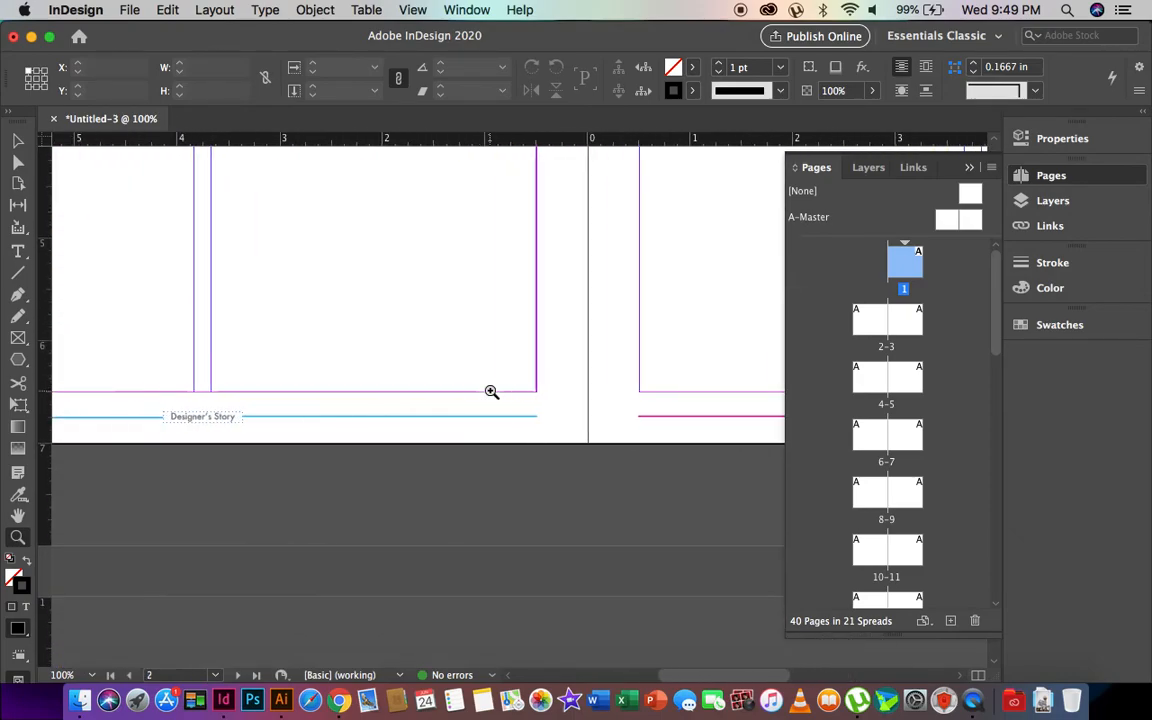
pyautogui.hscroll(5, 491, 391)
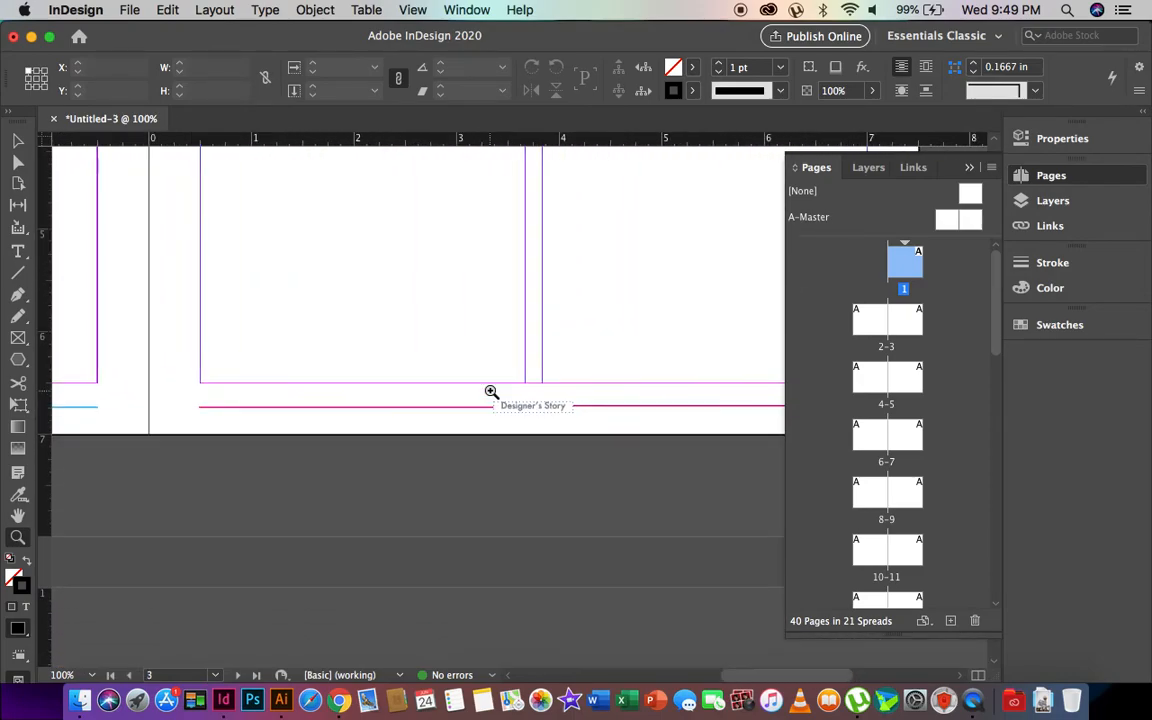
pyautogui.scroll(2, 491, 391)
# Step: Look through the page list to page 40, compare footers across the spreads at 50%, and return to page 1 at 75%
pyautogui.scroll(-15, 891, 335)
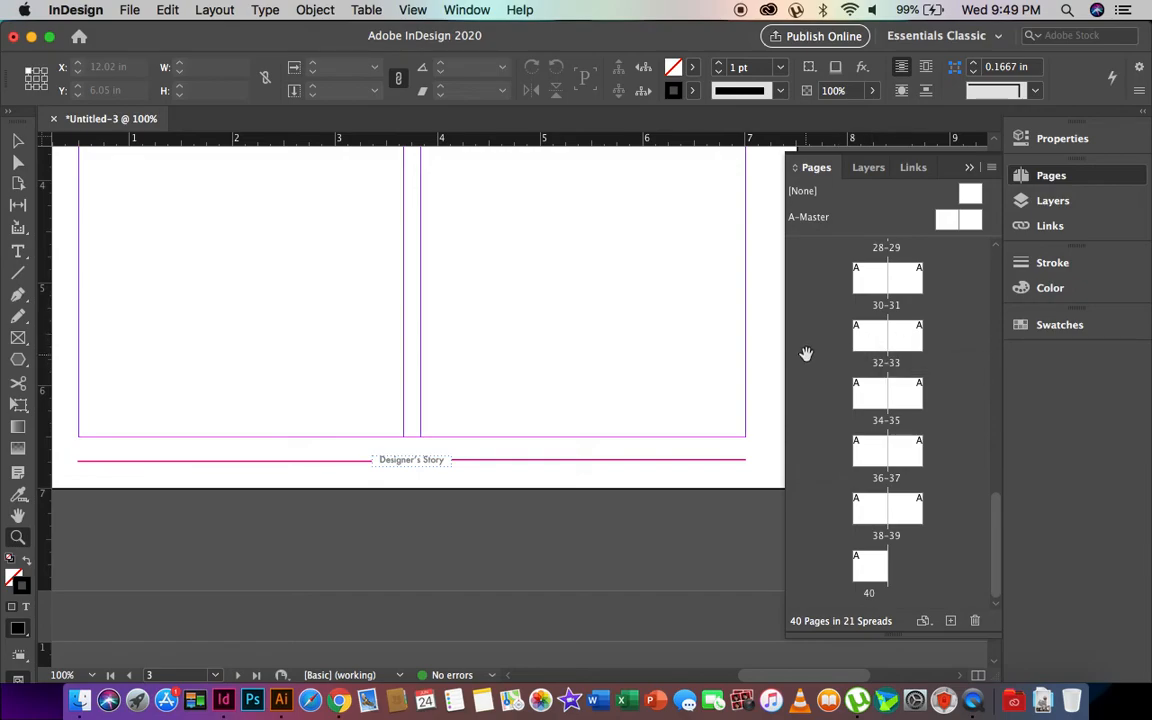
pyautogui.scroll(-5, 647, 334)
pyautogui.scroll(5, 647, 334)
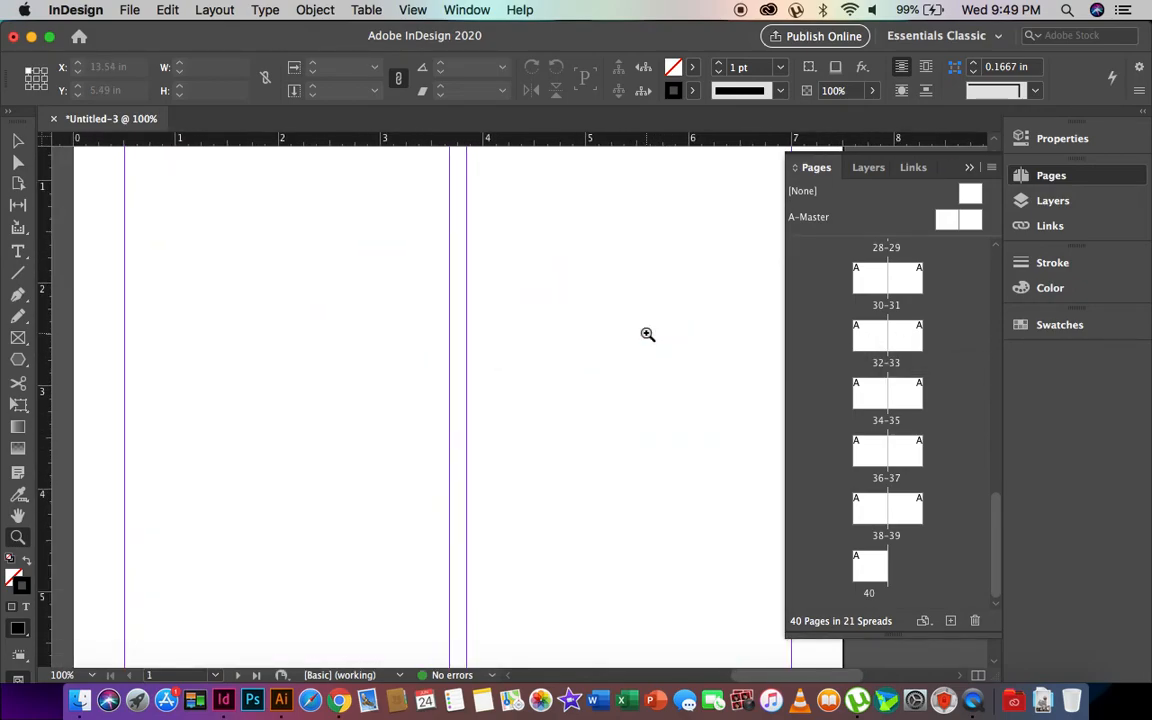
pyautogui.keyDown('alt'); pyautogui.click(581, 363); pyautogui.keyUp('alt')
pyautogui.keyDown('alt'); pyautogui.click(581, 363); pyautogui.keyUp('alt')
pyautogui.scroll(-15, 414, 411)
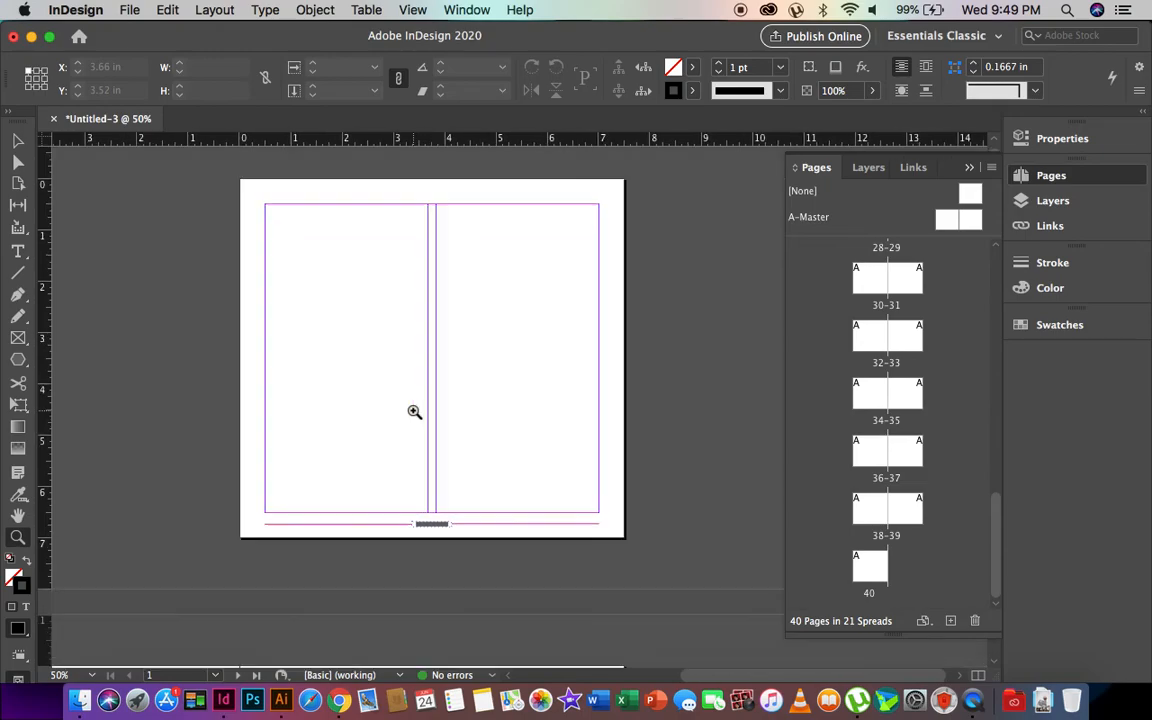
pyautogui.scroll(-20, 414, 411)
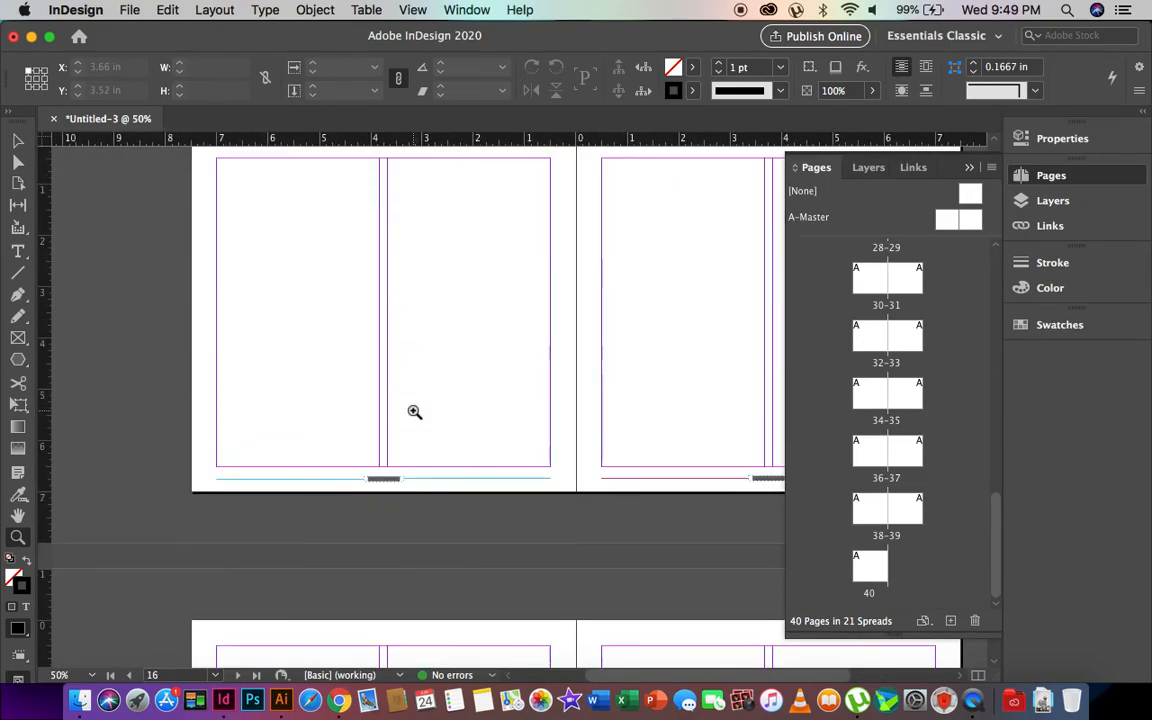
pyautogui.scroll(20, 414, 411)
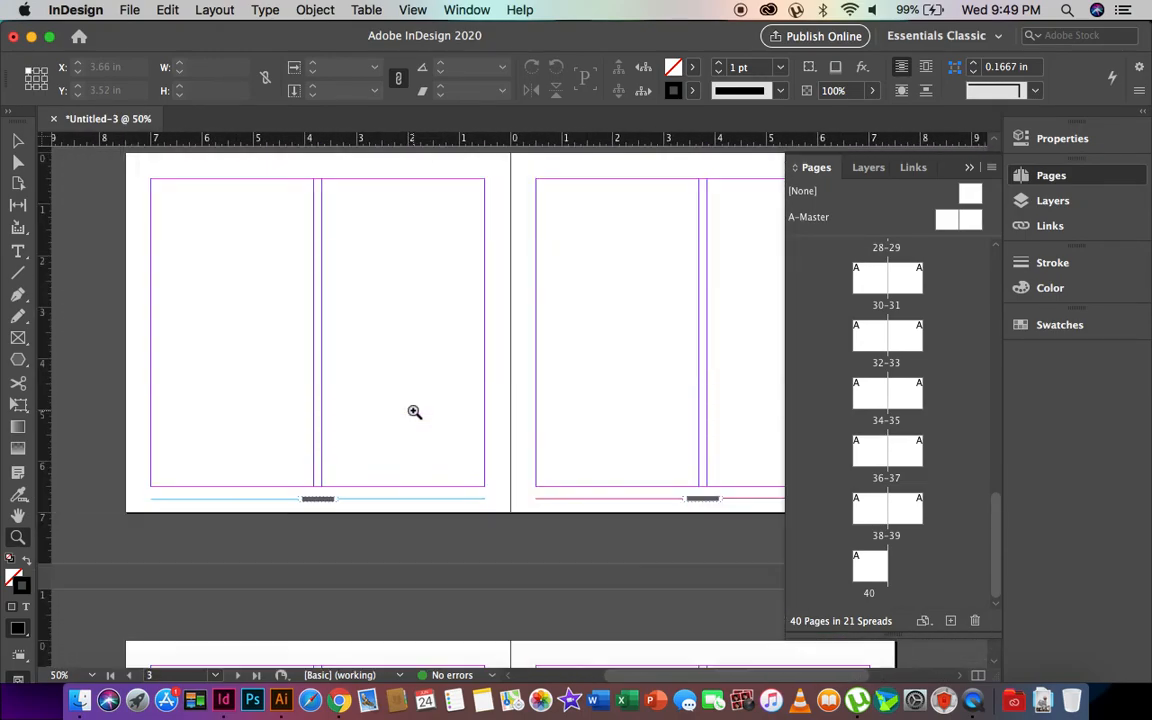
pyautogui.hscroll(1, 414, 411)
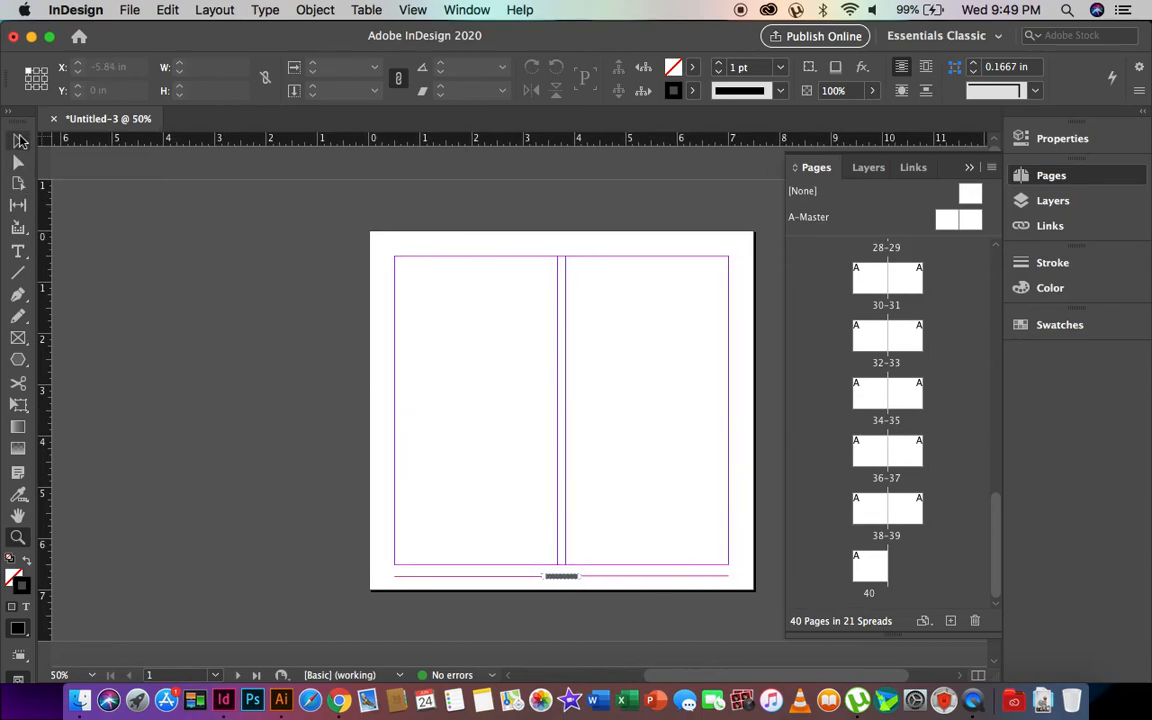
pyautogui.click(17, 140)
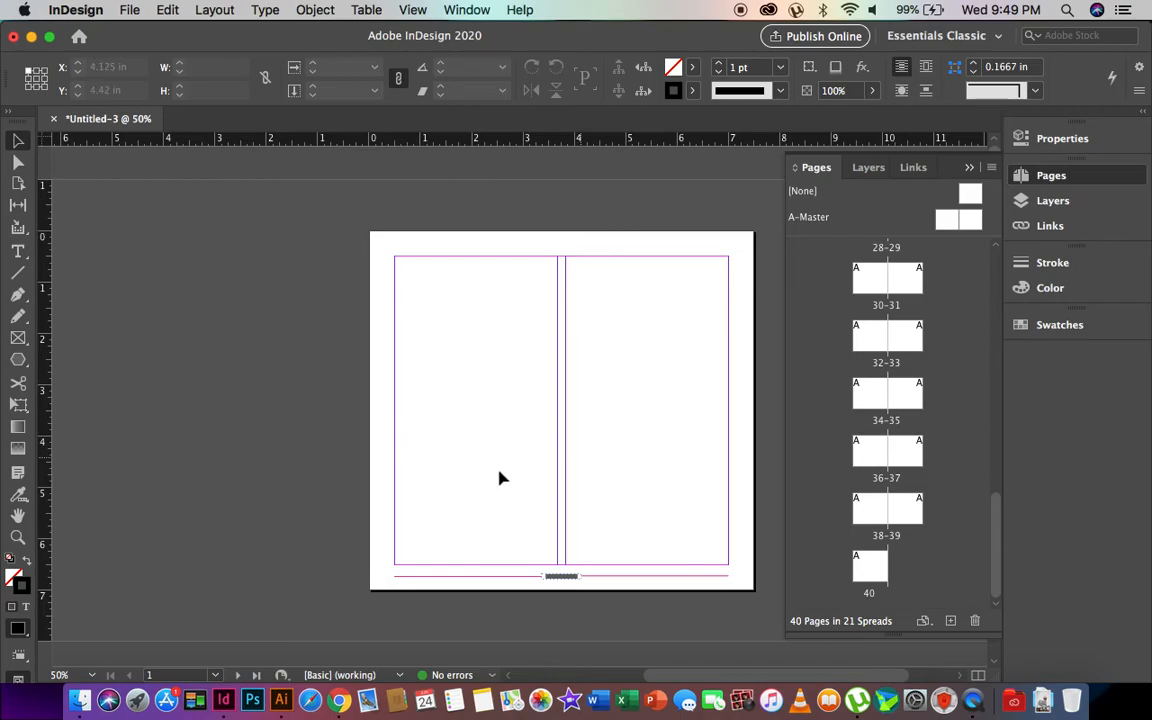
pyautogui.click(17, 537)
pyautogui.click(648, 419)
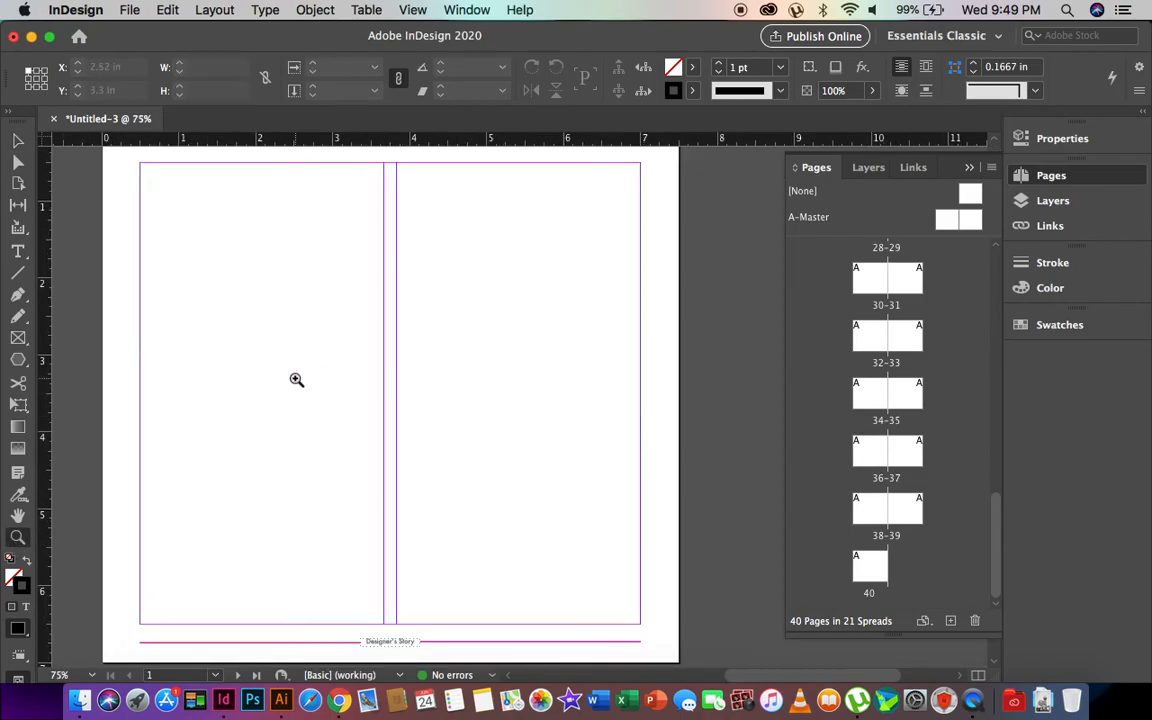
pyautogui.click(17, 140)
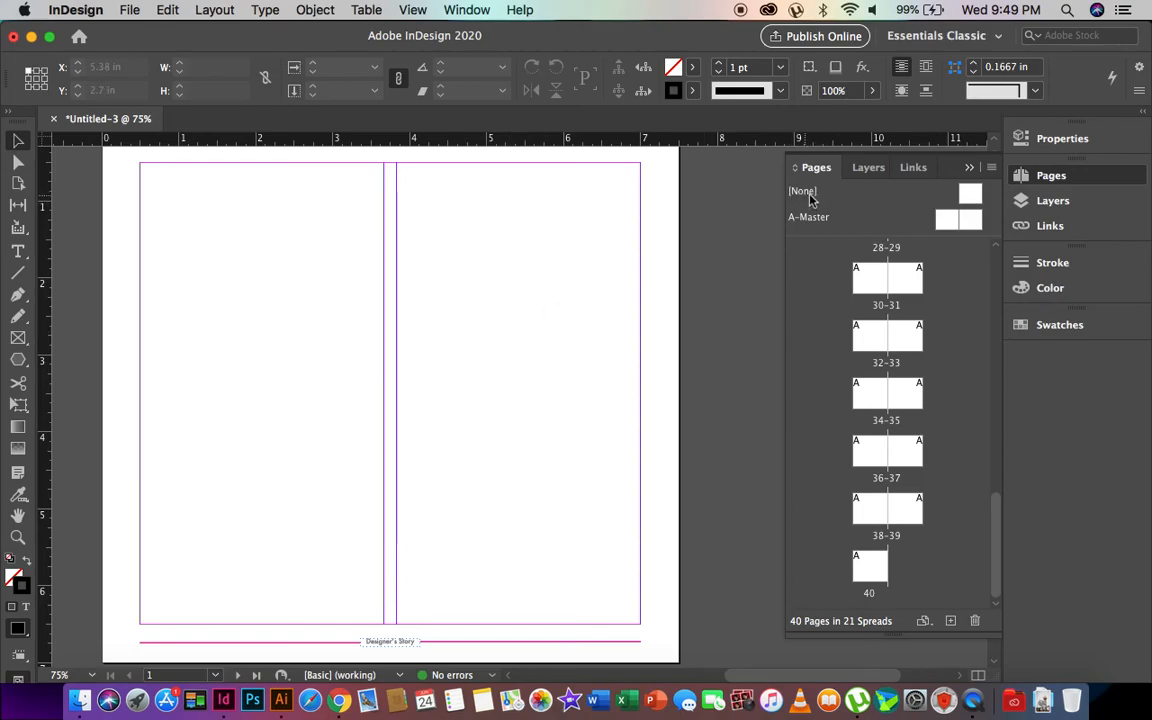
# Step: Try applying the [None] master to page 1, and undo it
pyautogui.click(975, 194)
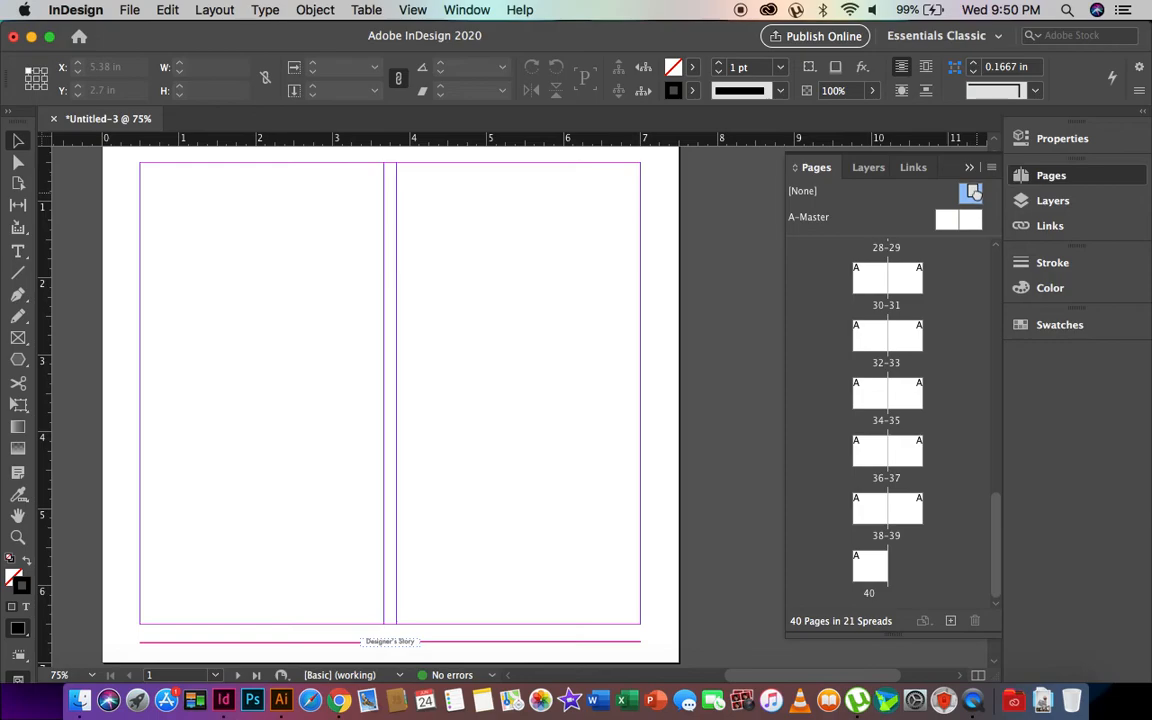
pyautogui.scroll(15, 947, 272)
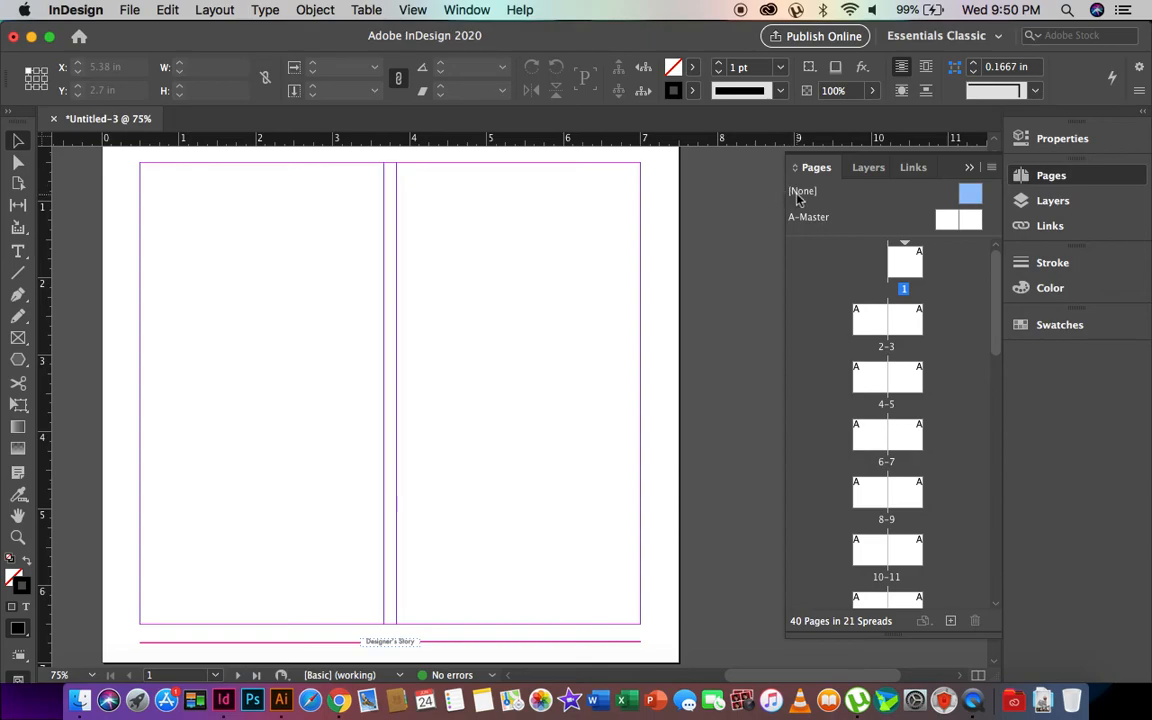
pyautogui.moveTo(974, 196); pyautogui.dragTo(911, 265)
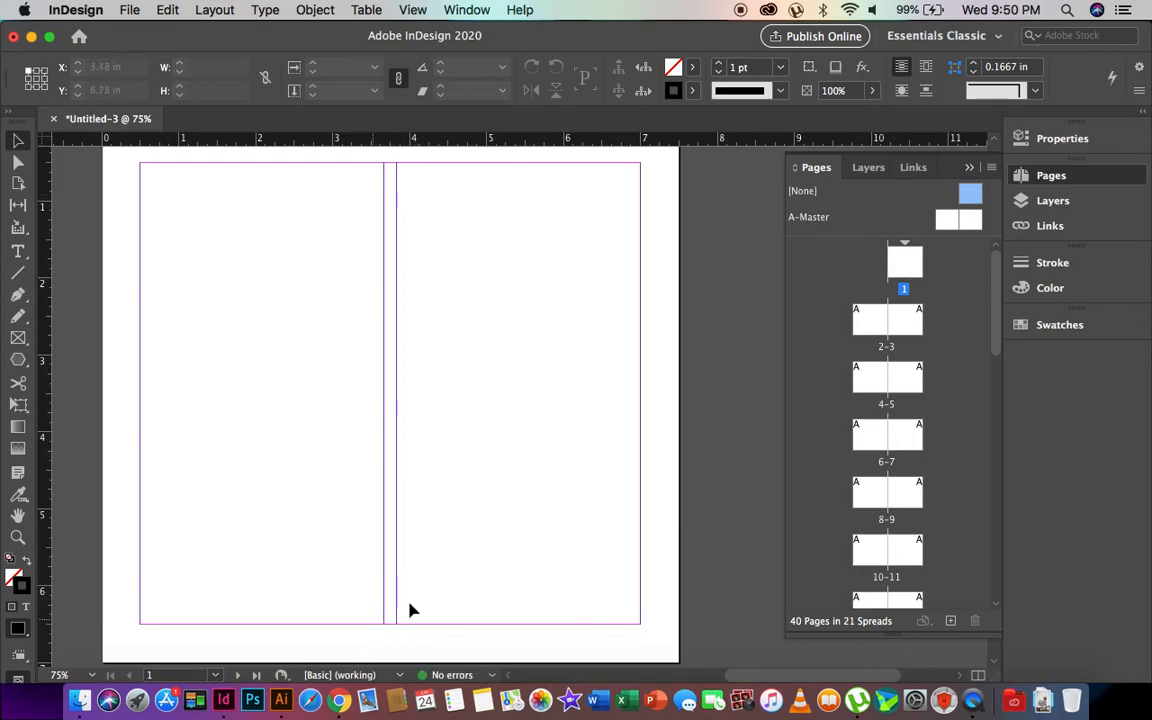
pyautogui.press('super+z')
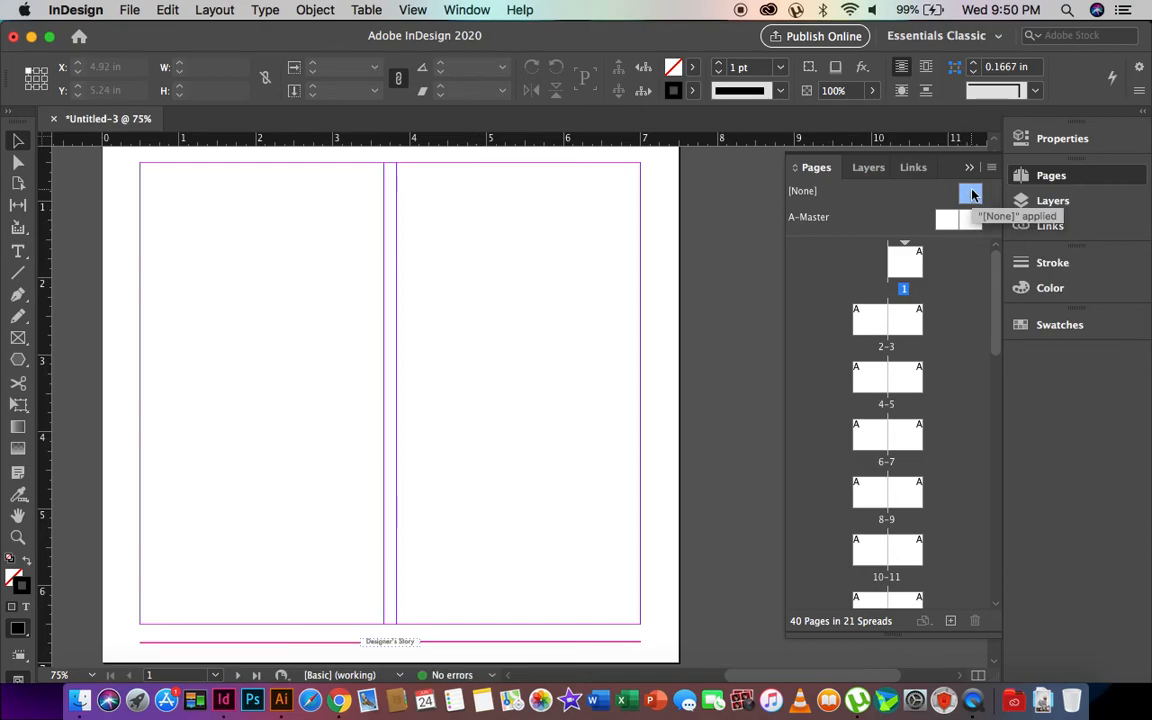
# Step: Apply the [None] master to page 1 and page 40
pyautogui.moveTo(975, 197); pyautogui.dragTo(905, 265)
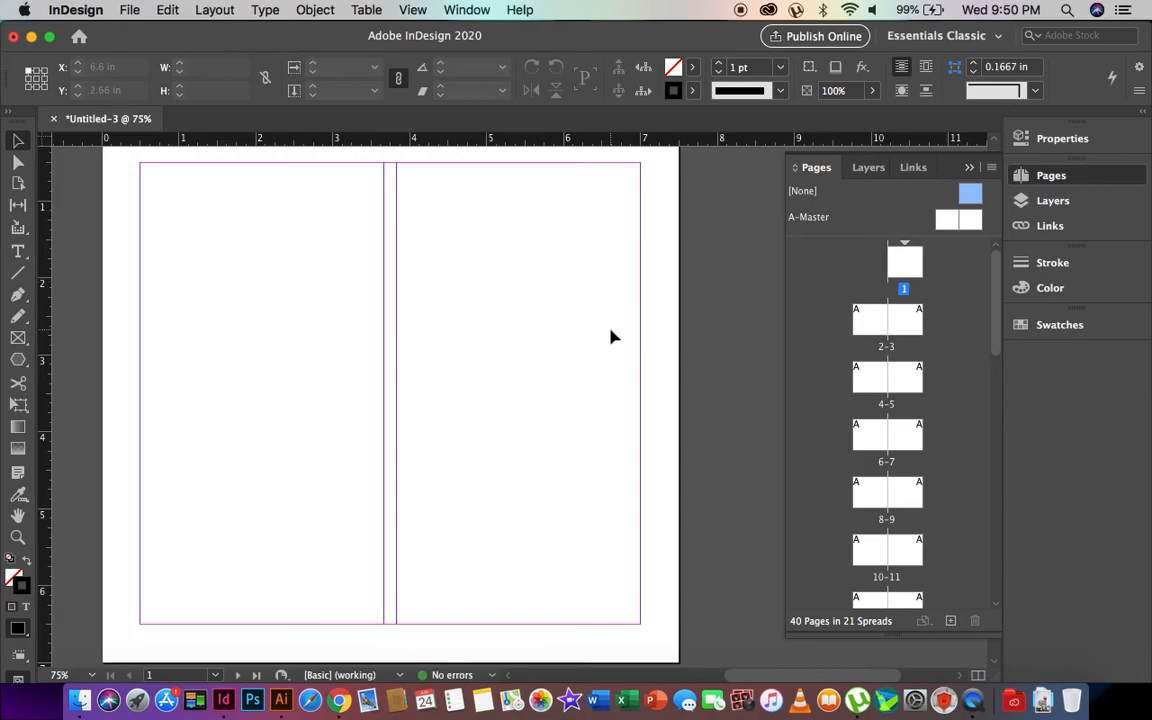
pyautogui.scroll(-10, 939, 330)
pyautogui.moveTo(975, 194); pyautogui.dragTo(871, 568)
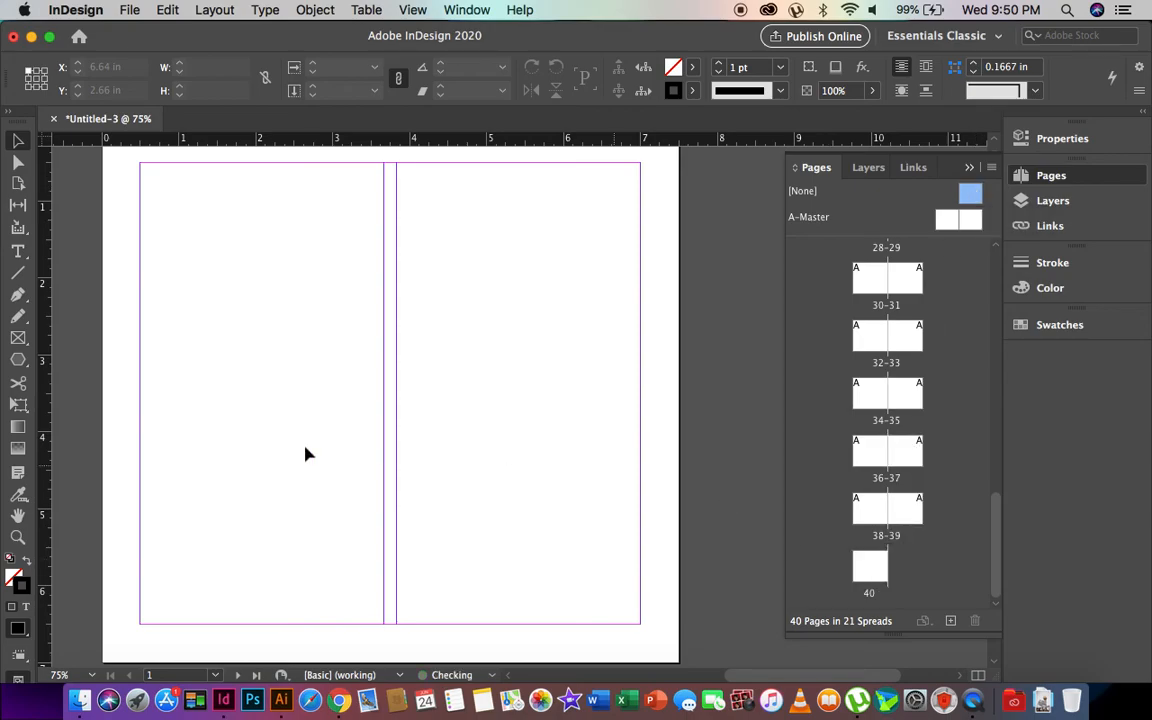
# Step: Check the last pages and page 1 for the master footer, and view the first spreads together at 12.5%
pyautogui.scroll(-20, 306, 455)
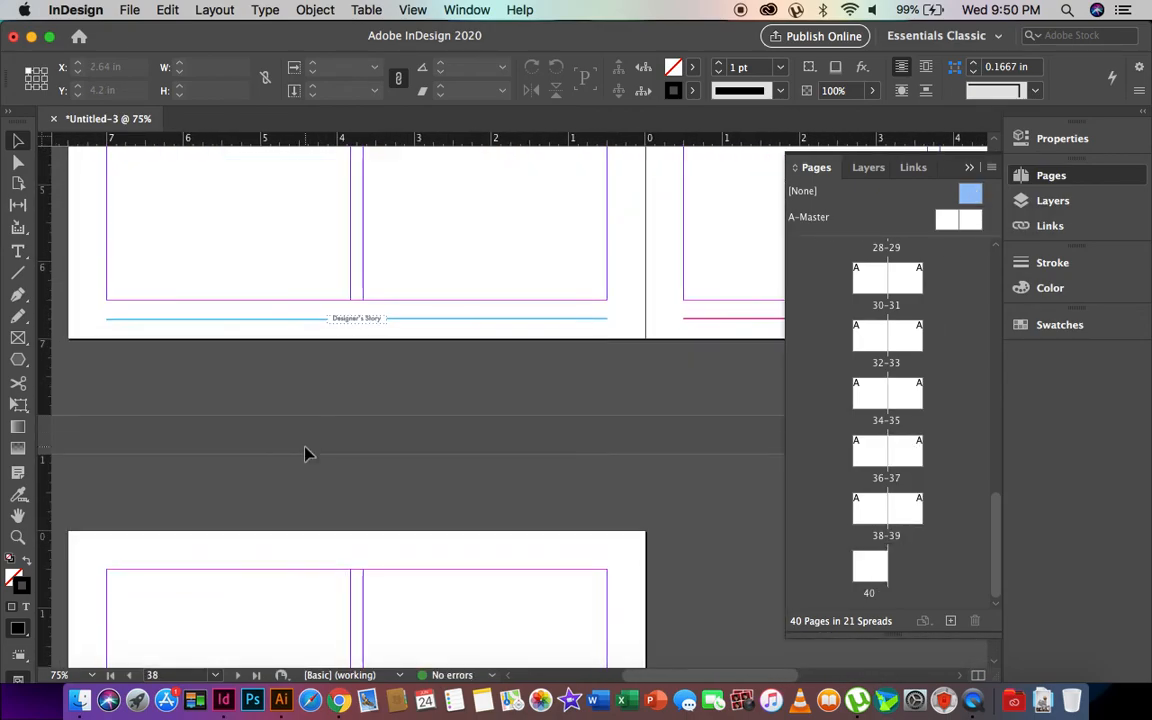
pyautogui.scroll(20, 306, 455)
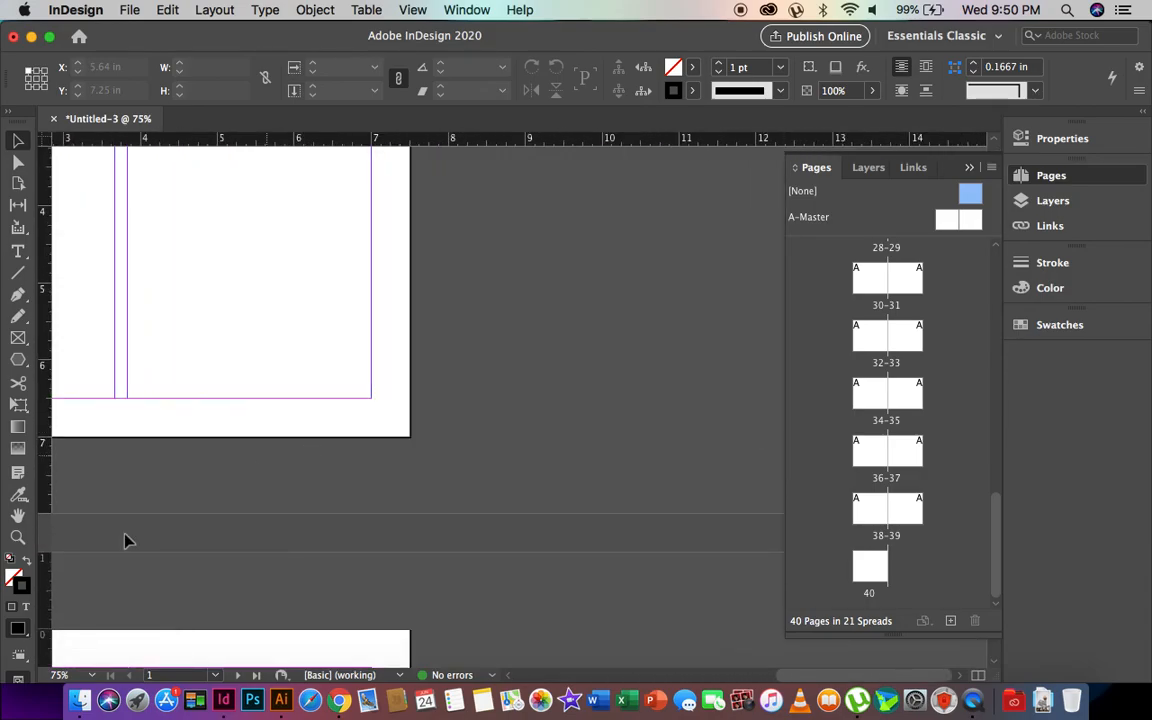
pyautogui.click(19, 538)
pyautogui.keyDown('alt'); pyautogui.click(501, 424); pyautogui.keyUp('alt')
pyautogui.keyDown('alt'); pyautogui.click(501, 424); pyautogui.keyUp('alt')
pyautogui.keyDown('alt'); pyautogui.click(501, 424); pyautogui.keyUp('alt')
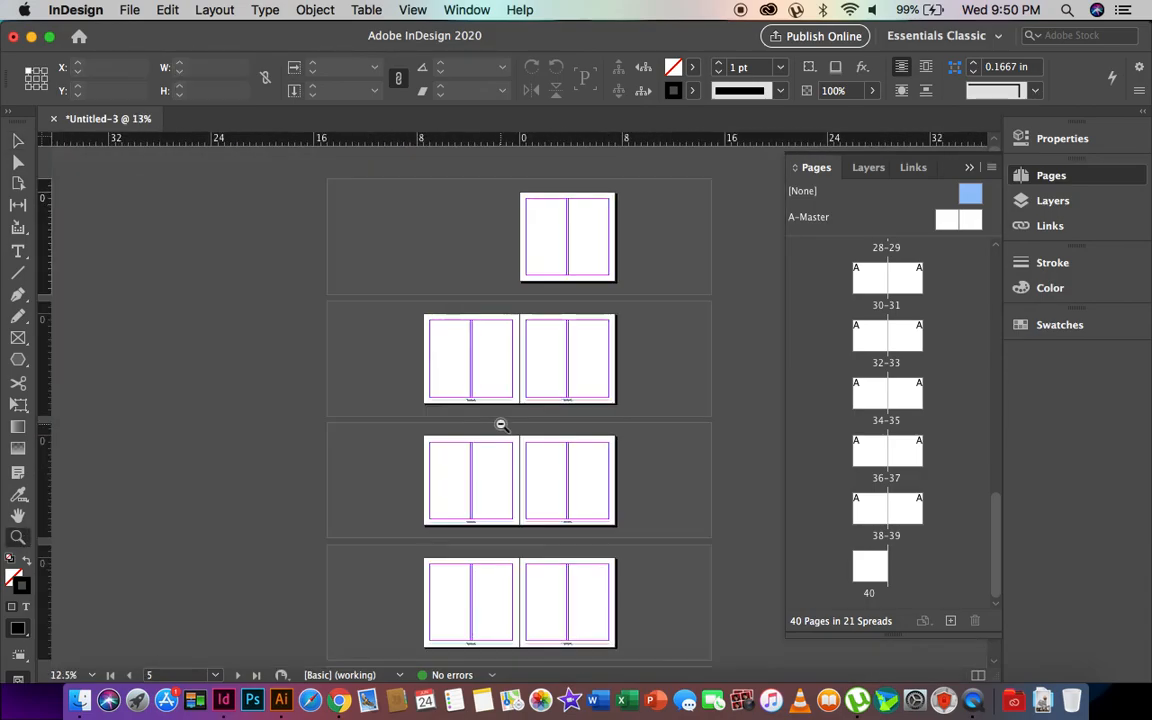
# Step: Inspect the footers of pages 2-3 at 75%, return to a 25% view of the first spreads, and collapse the page list
pyautogui.click(625, 406)
pyautogui.click(527, 365)
pyautogui.click(621, 372)
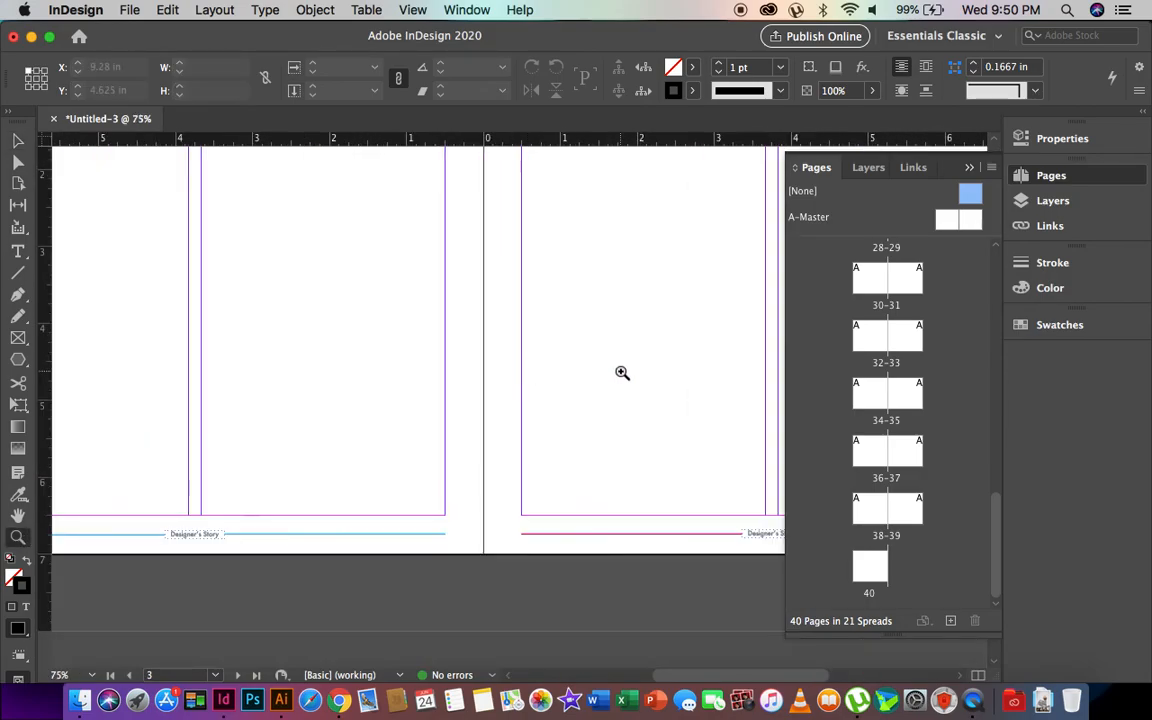
pyautogui.scroll(-5, 621, 372)
pyautogui.scroll(5, 621, 372)
pyautogui.hscroll(3, 621, 372)
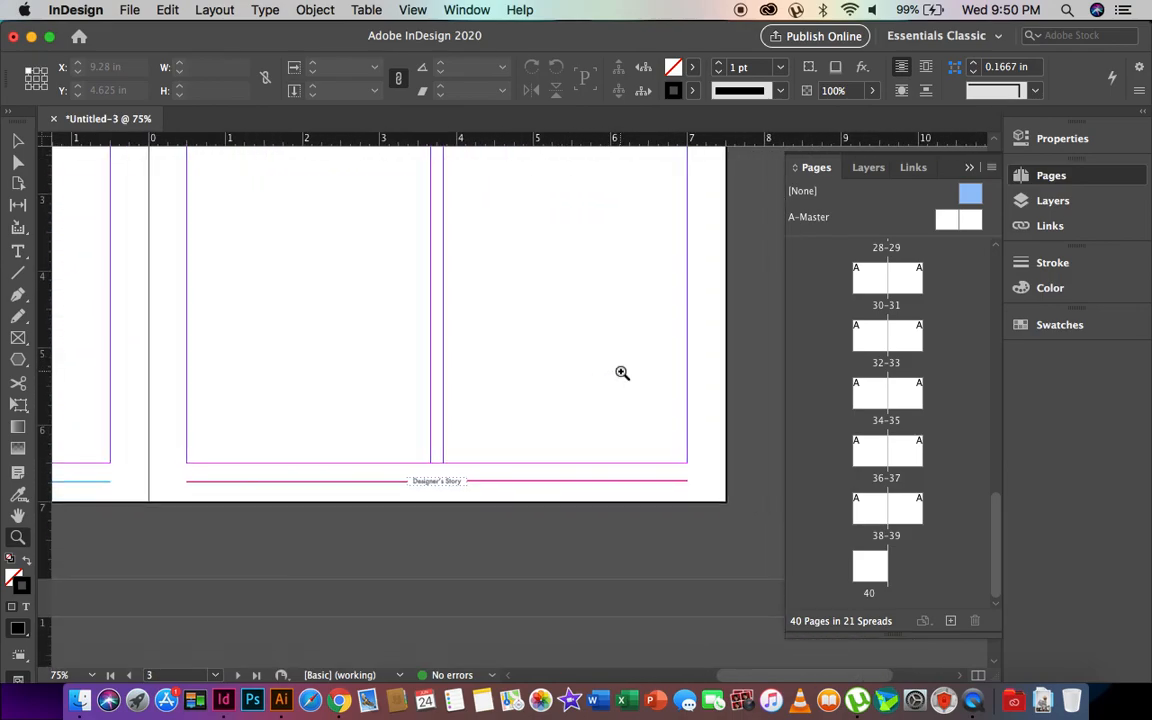
pyautogui.keyDown('alt'); pyautogui.click(463, 363); pyautogui.keyUp('alt')
pyautogui.keyDown('alt'); pyautogui.click(463, 361); pyautogui.keyUp('alt')
pyautogui.scroll(5, 463, 361)
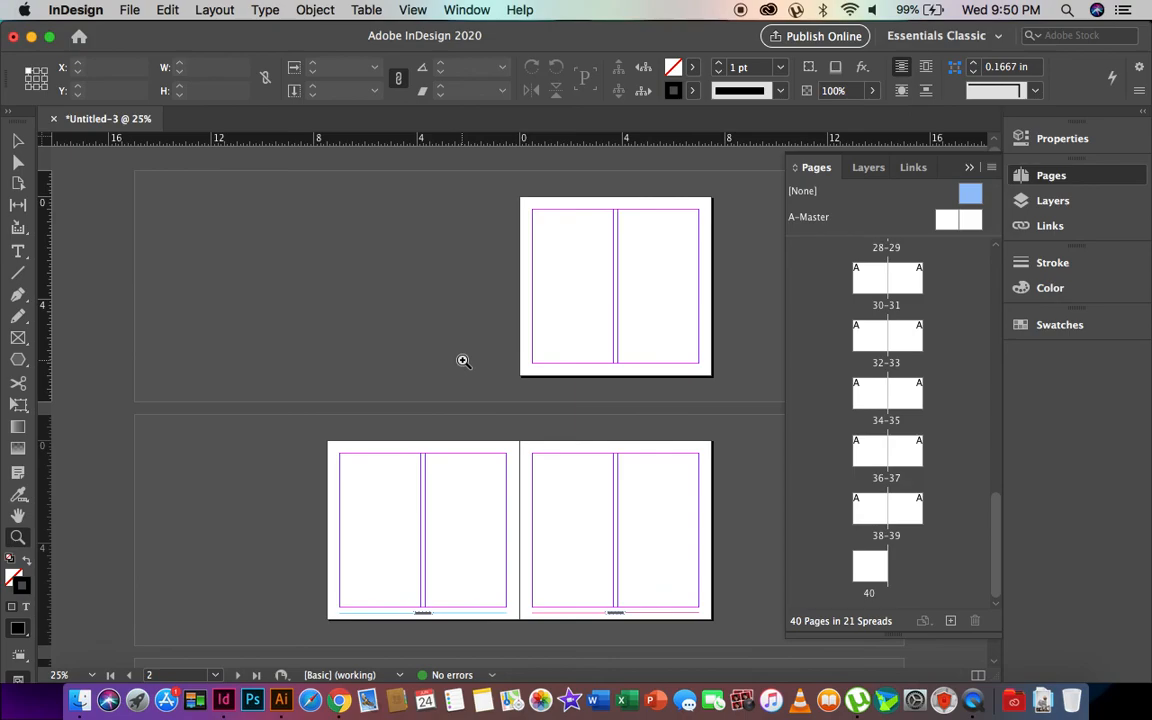
pyautogui.scroll(-2, 463, 361)
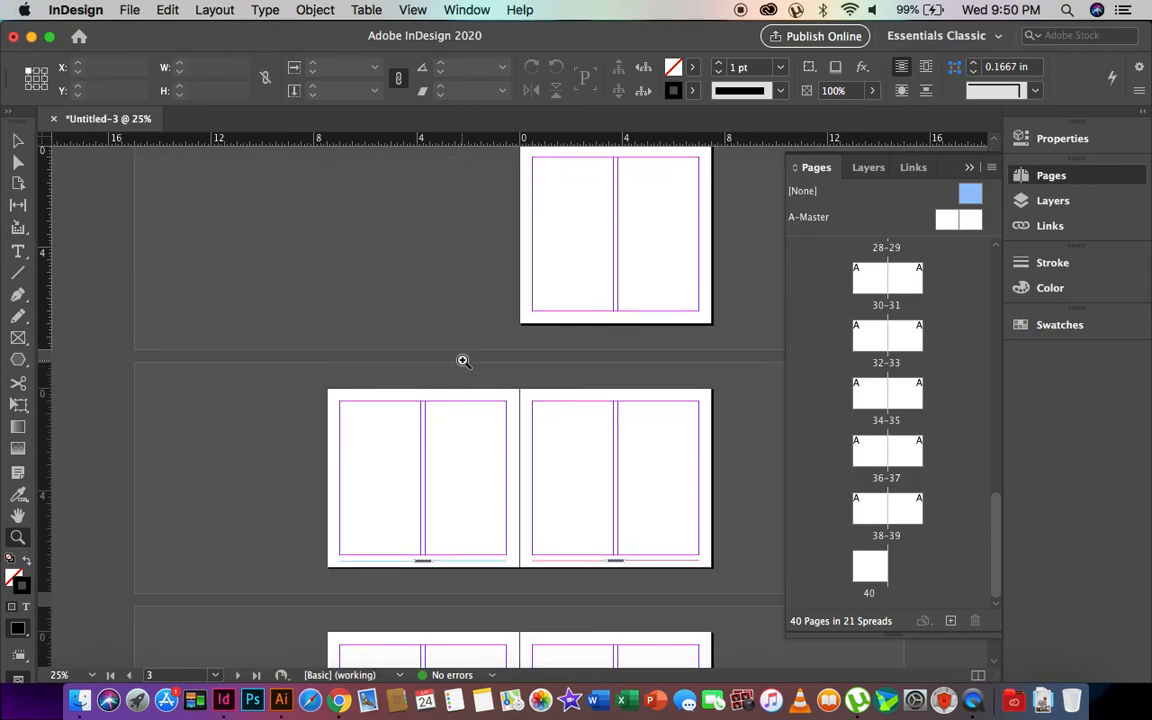
pyautogui.click(18, 141)
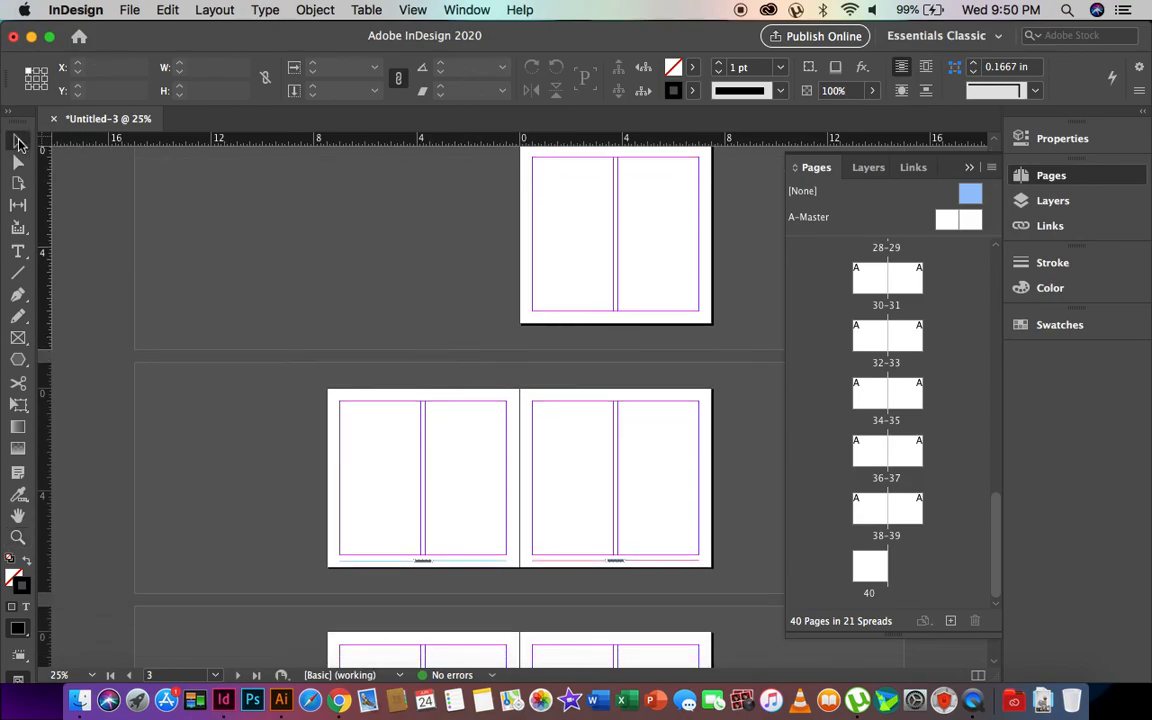
pyautogui.scroll(2, 463, 284)
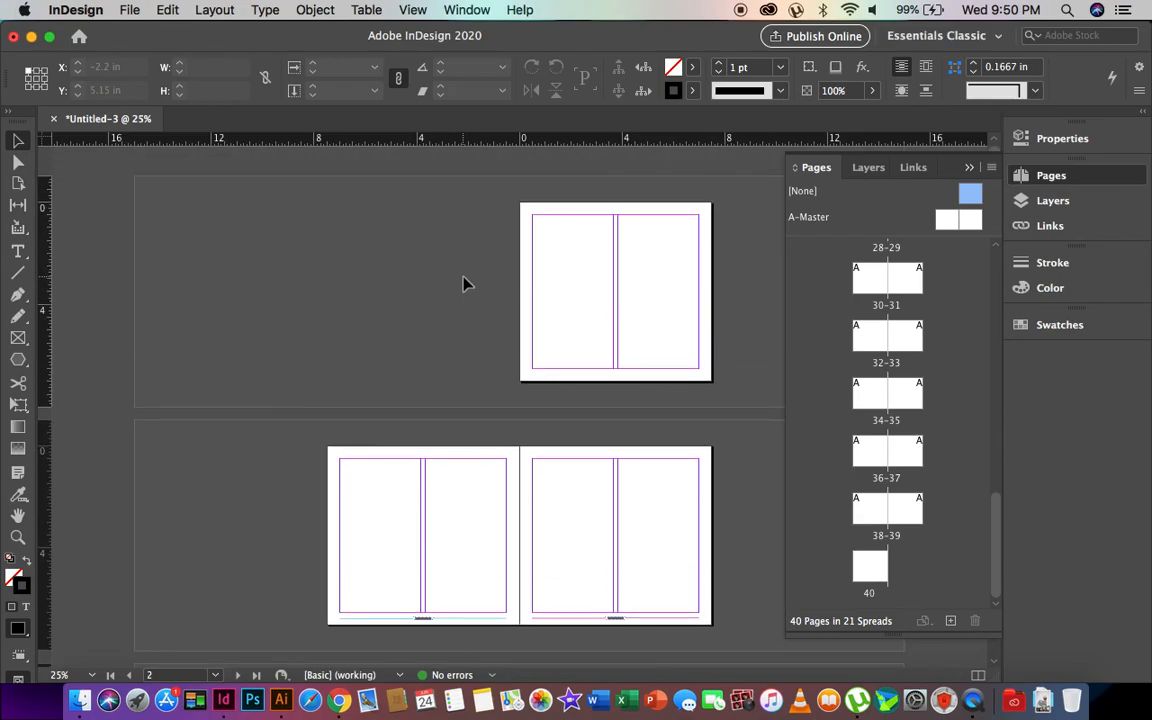
pyautogui.click(1090, 177)
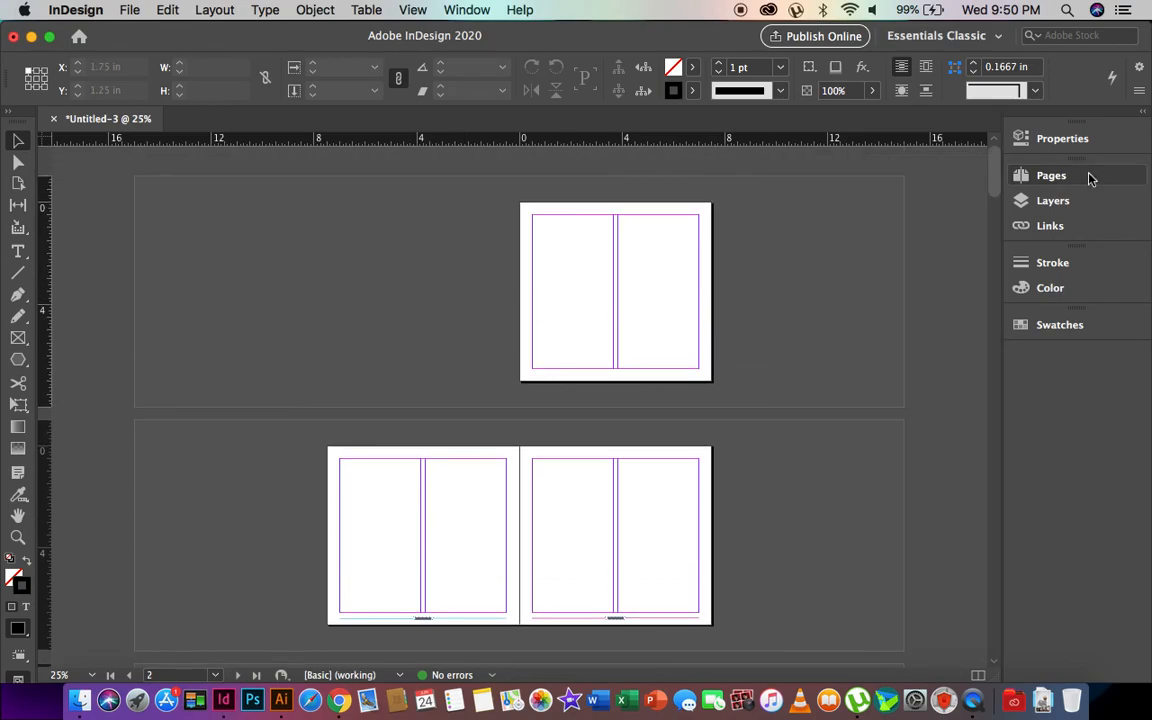